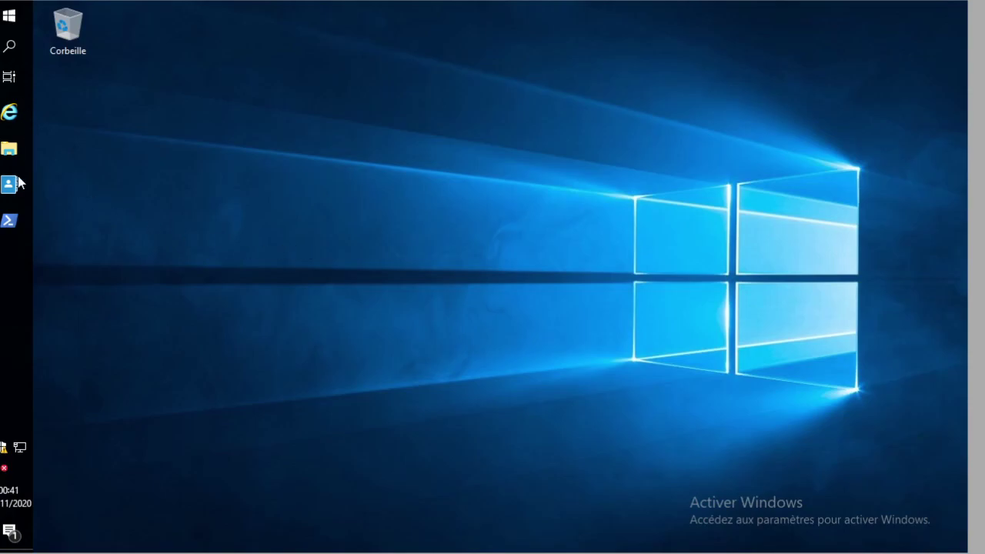
Open Active Directory Users and Computers (dsa), check the functional level of the info.lab domain, and minimise the console.
{"action": "left_click", "coordinate": [8, 22]}
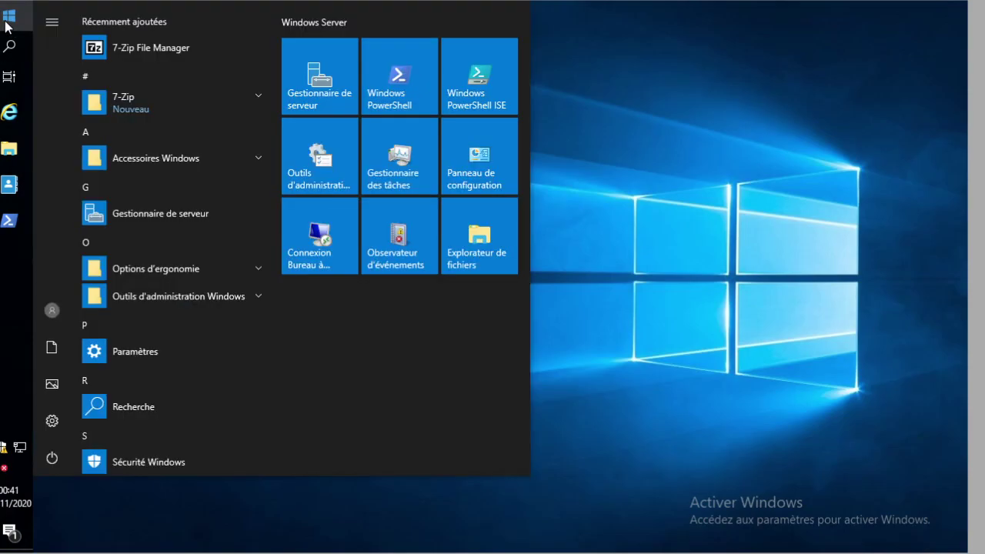
{"action": "type", "text": "dsa"}
{"action": "left_click", "coordinate": [146, 100]}
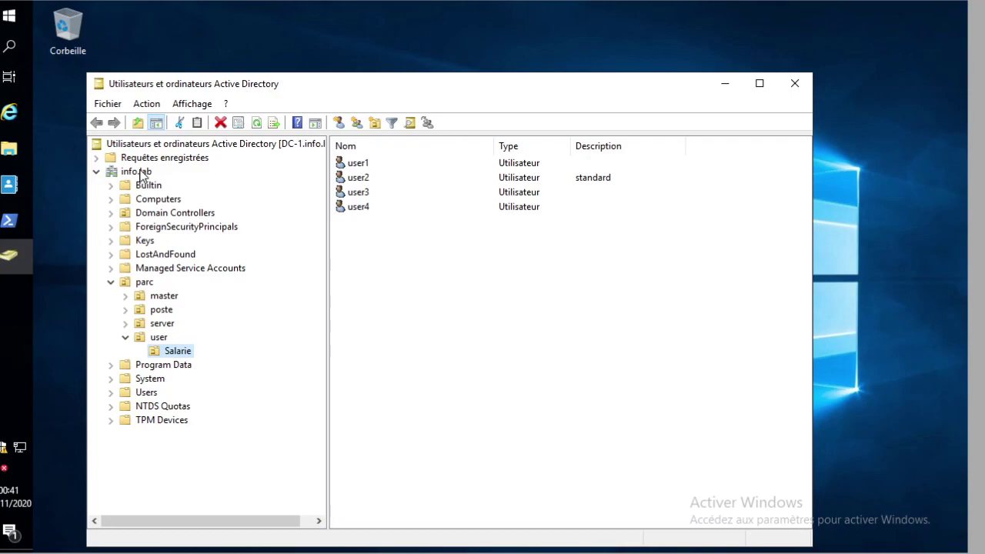
{"action": "right_click", "coordinate": [140, 174]}
{"action": "left_click", "coordinate": [231, 247]}
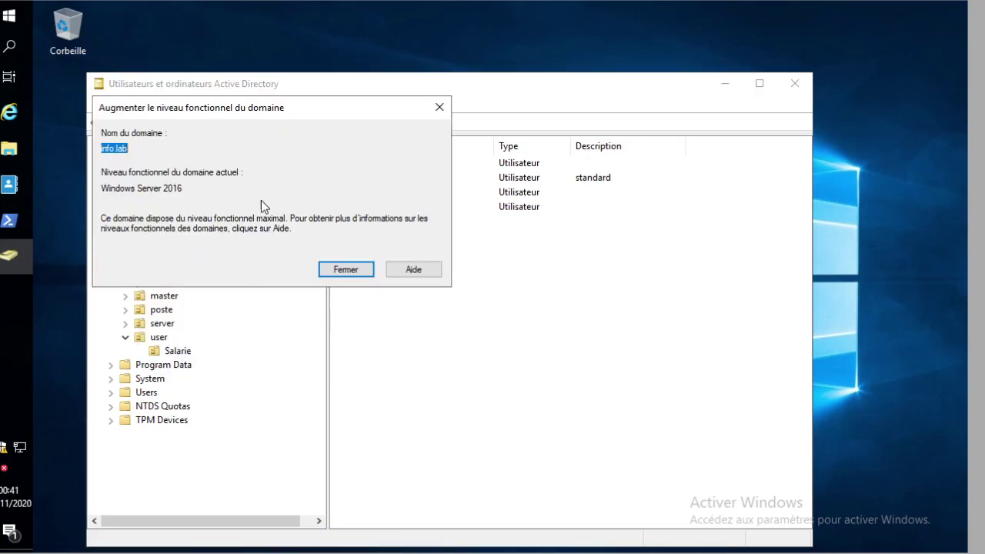
{"action": "left_click", "coordinate": [348, 266]}
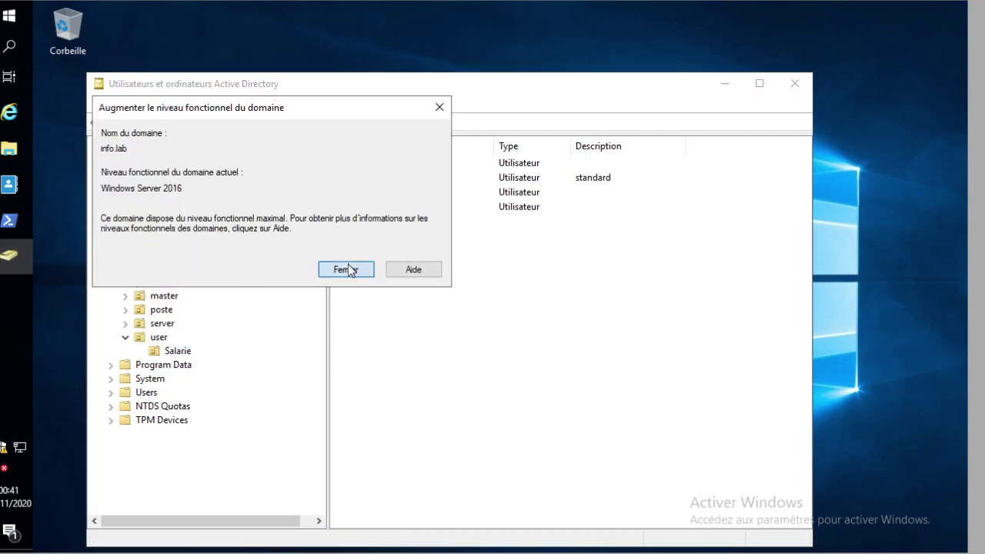
{"action": "left_click", "coordinate": [724, 84]}
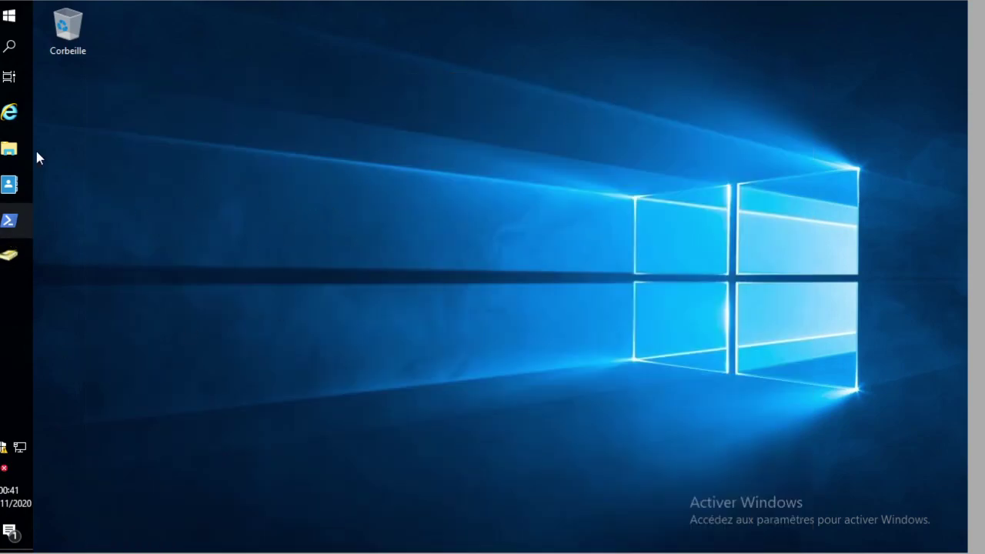
Open the Group Policy Management console with gpmc.msc.
{"action": "left_click", "coordinate": [12, 17]}
{"action": "type", "text": "gpmc.msc"}
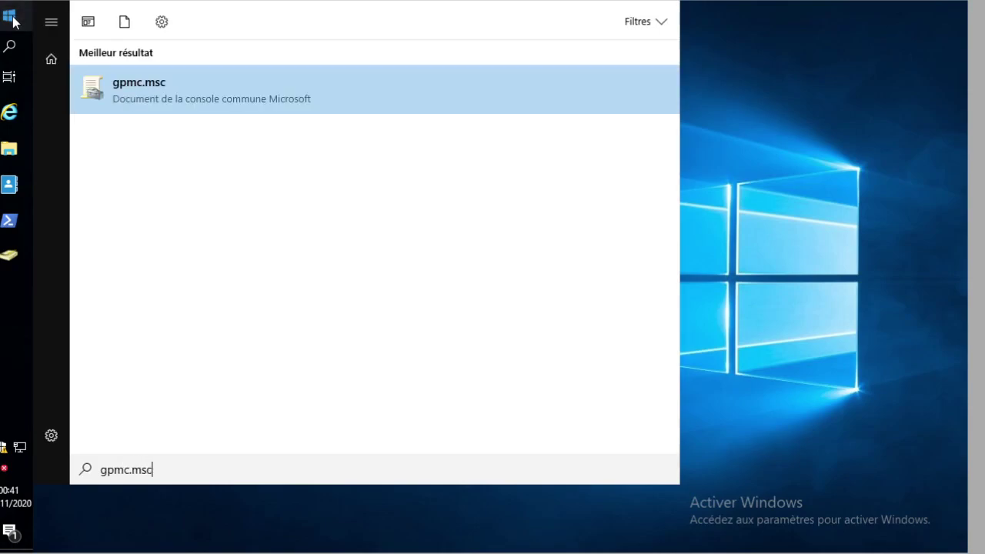
{"action": "left_click", "coordinate": [198, 95]}
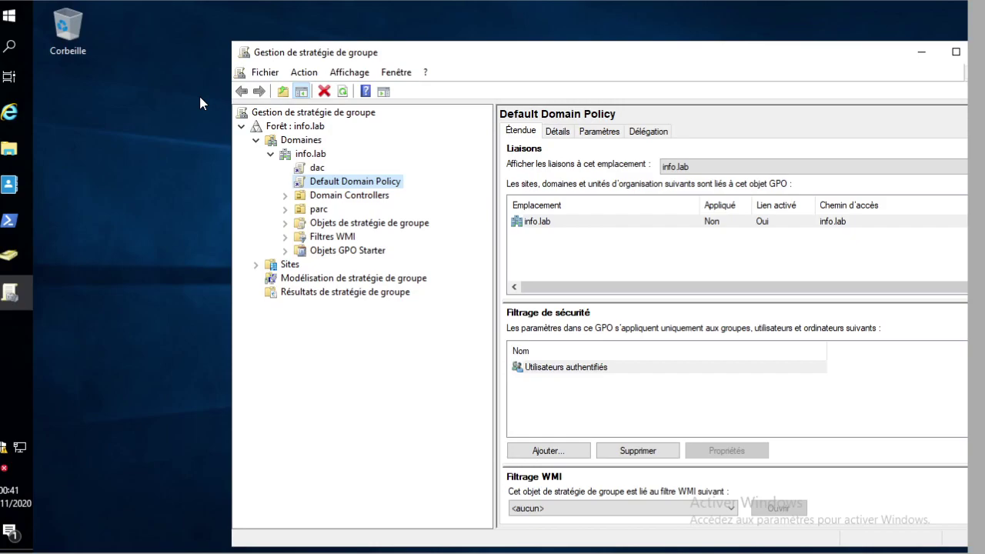
Create a GPO named Silos linked to the info.lab domain.
{"action": "right_click", "coordinate": [311, 154]}
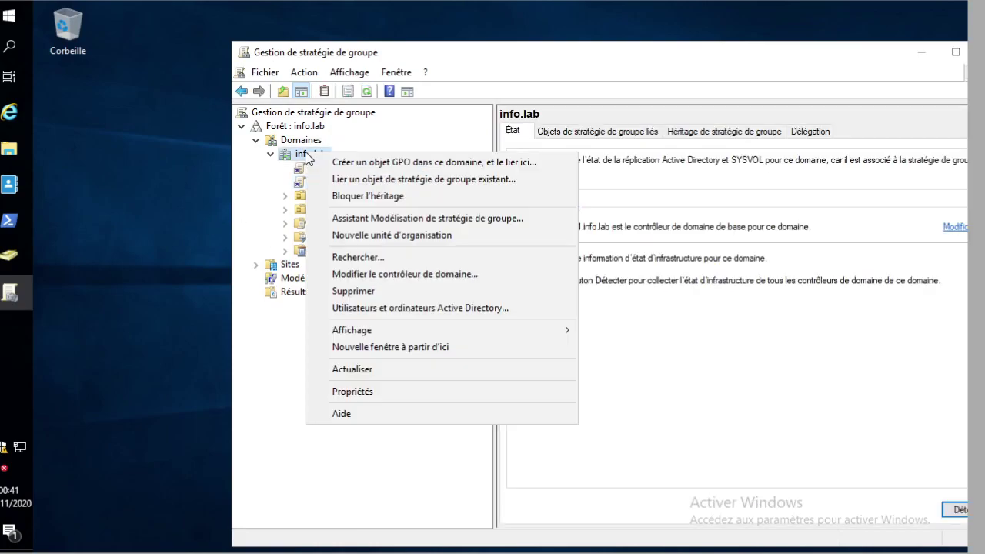
{"action": "left_click", "coordinate": [317, 157]}
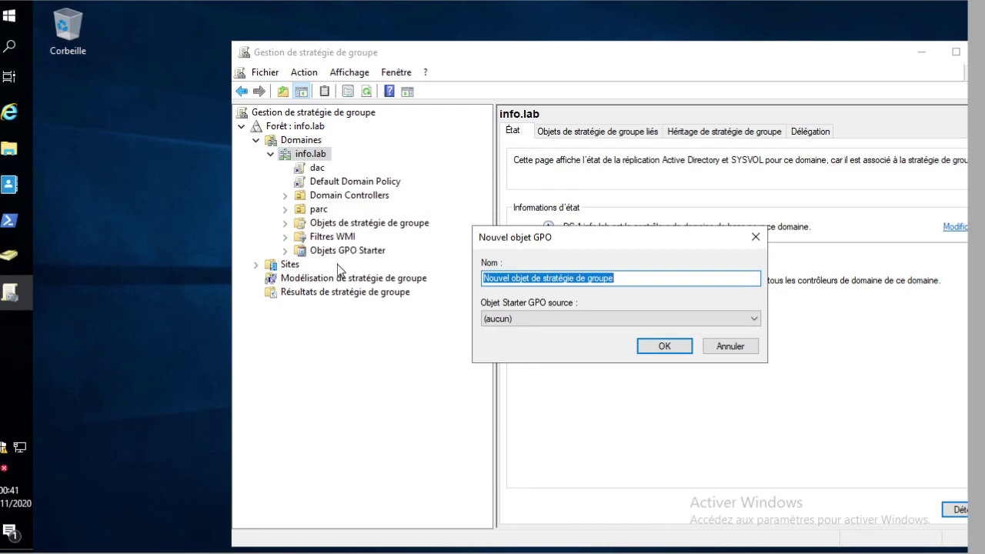
{"action": "type", "text": "Silos"}
{"action": "key", "text": "Return"}
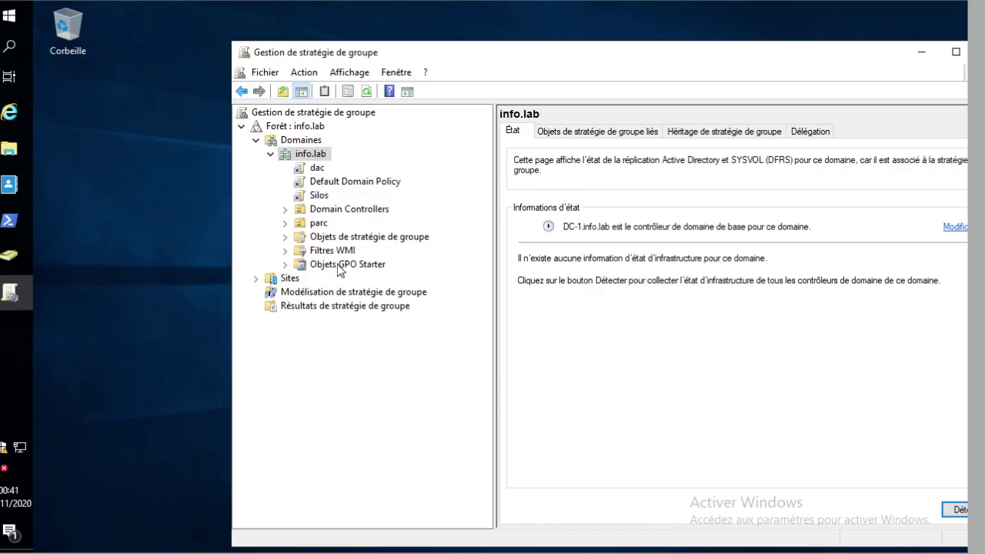
Edit the Silos GPO, show the computer administrative templates' Système > KDC settings, and widen the editor window.
{"action": "right_click", "coordinate": [313, 193]}
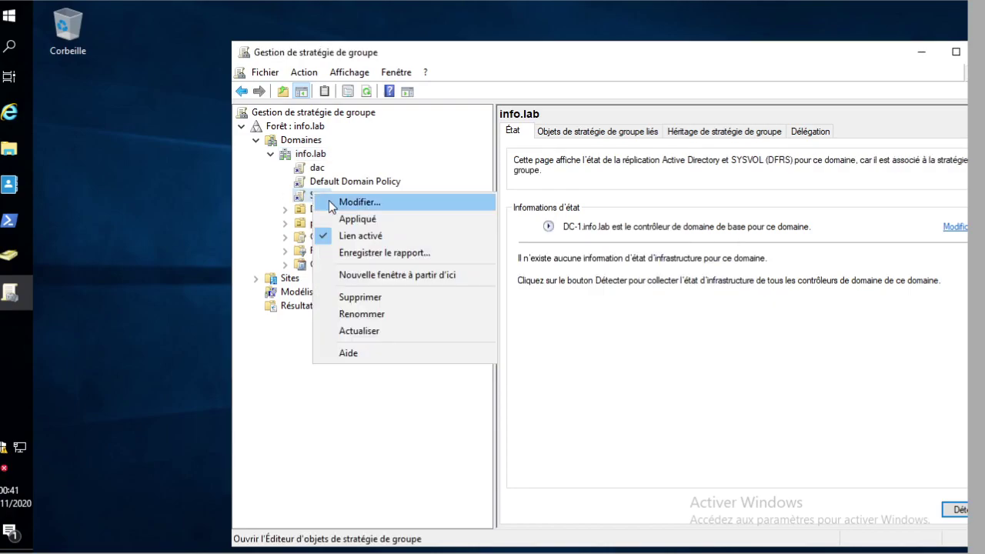
{"action": "left_click", "coordinate": [329, 200]}
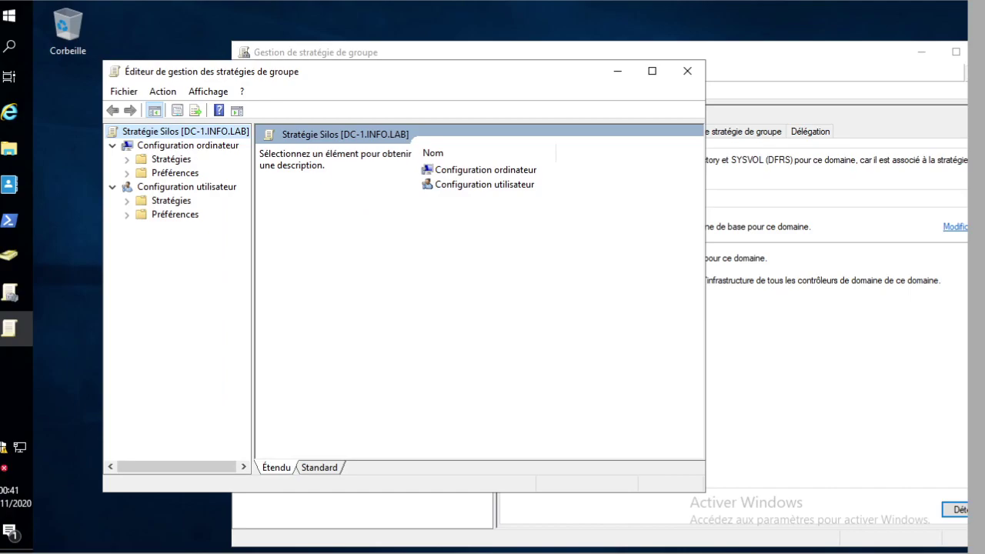
{"action": "double_click", "coordinate": [170, 160]}
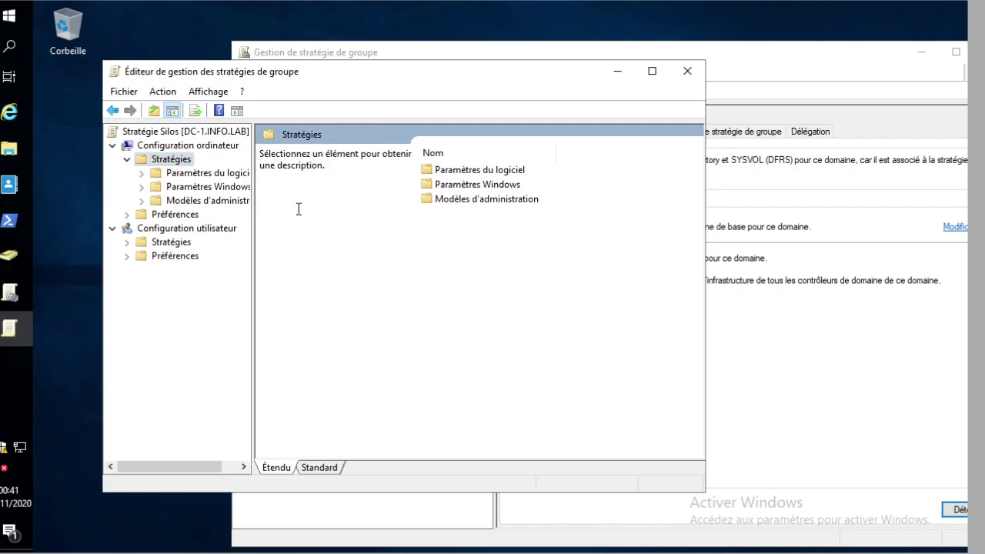
{"action": "double_click", "coordinate": [208, 201]}
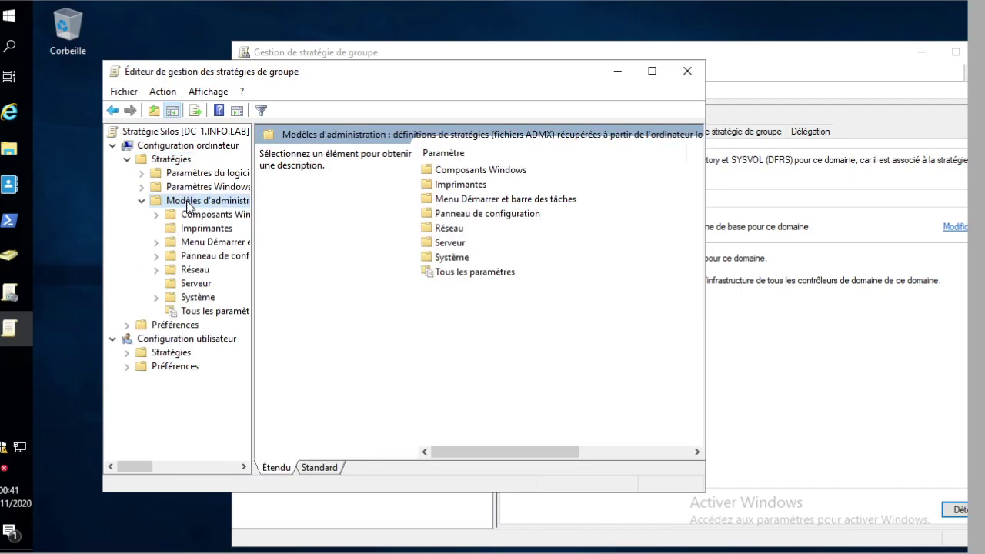
{"action": "double_click", "coordinate": [192, 299]}
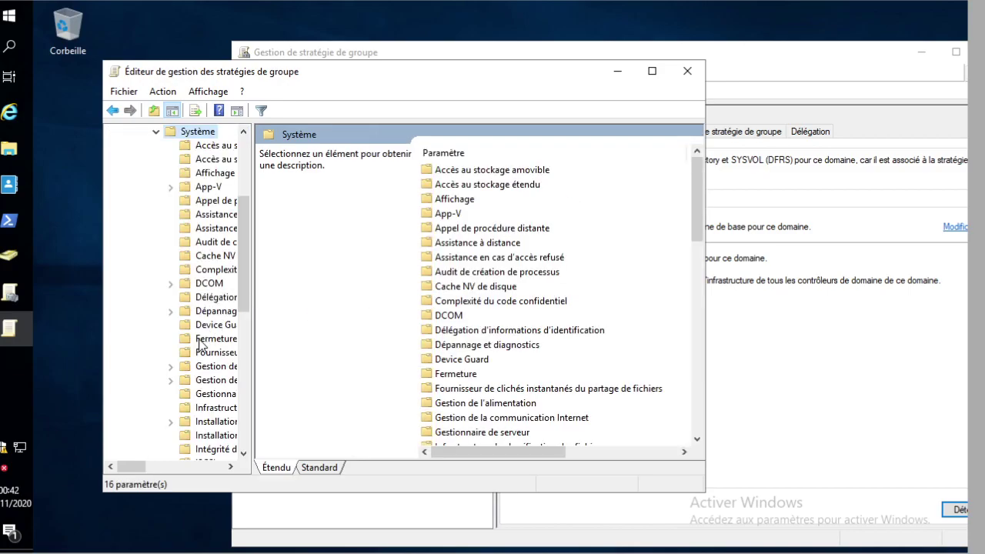
{"action": "scroll", "coordinate": [202, 340], "scroll_direction": "down", "scroll_amount": 5}
{"action": "left_click", "coordinate": [205, 270]}
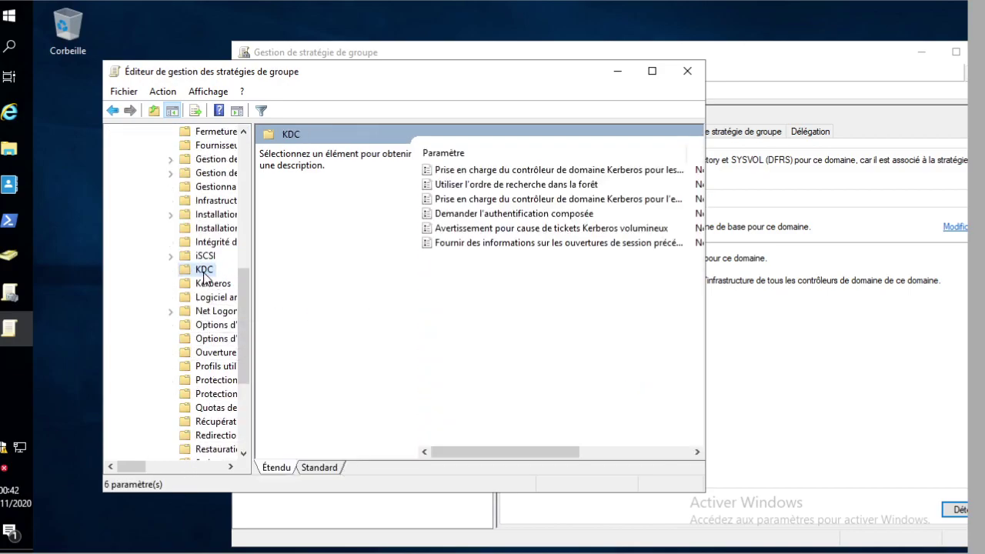
{"action": "left_click_drag", "start_coordinate": [707, 413], "coordinate": [836, 405]}
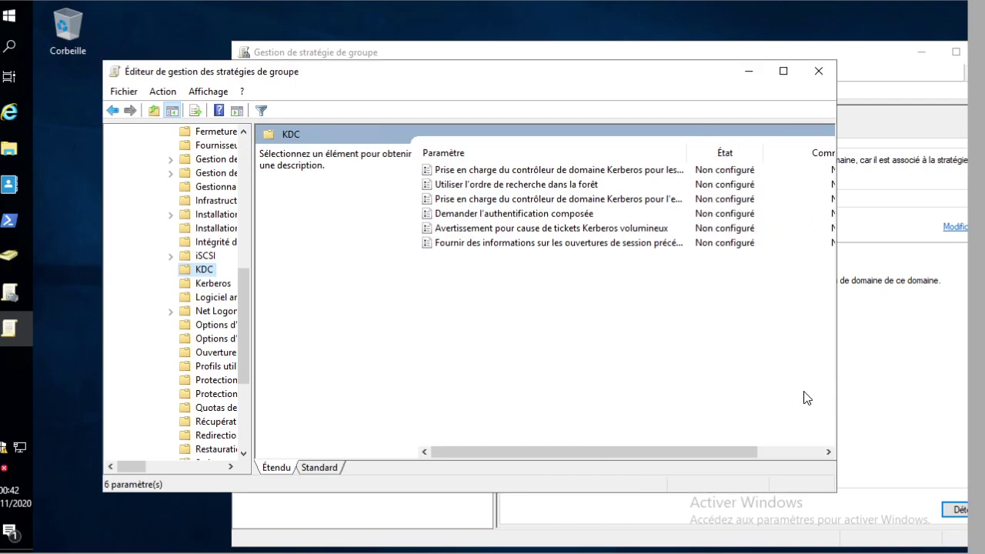
{"action": "left_click_drag", "start_coordinate": [837, 227], "coordinate": [940, 228]}
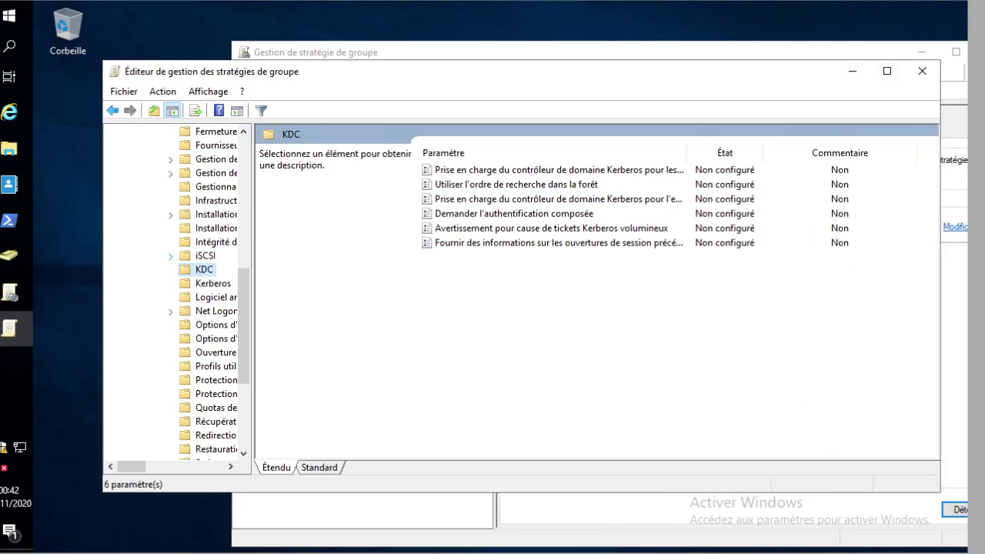
Try the Activé option on the KDC setting for claims, compound authentication and Kerberos armoring, cancel it, and close the policy editor.
{"action": "left_click", "coordinate": [516, 170]}
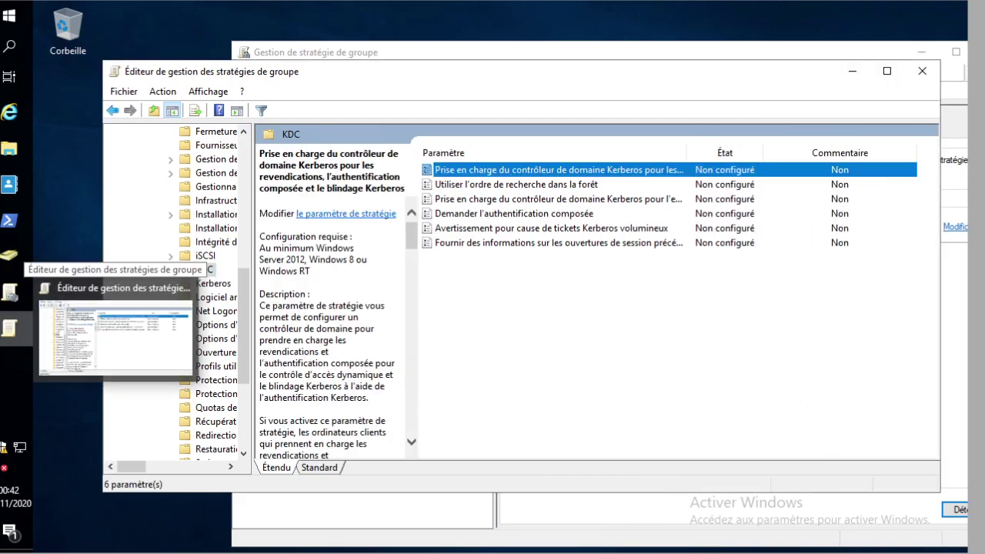
{"action": "double_click", "coordinate": [515, 174]}
{"action": "left_click", "coordinate": [186, 201]}
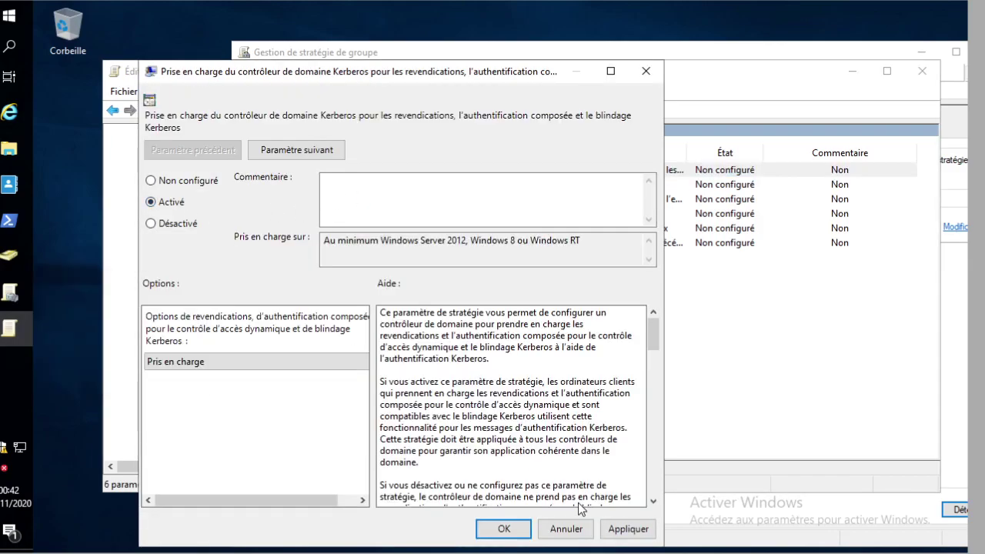
{"action": "left_click", "coordinate": [566, 529]}
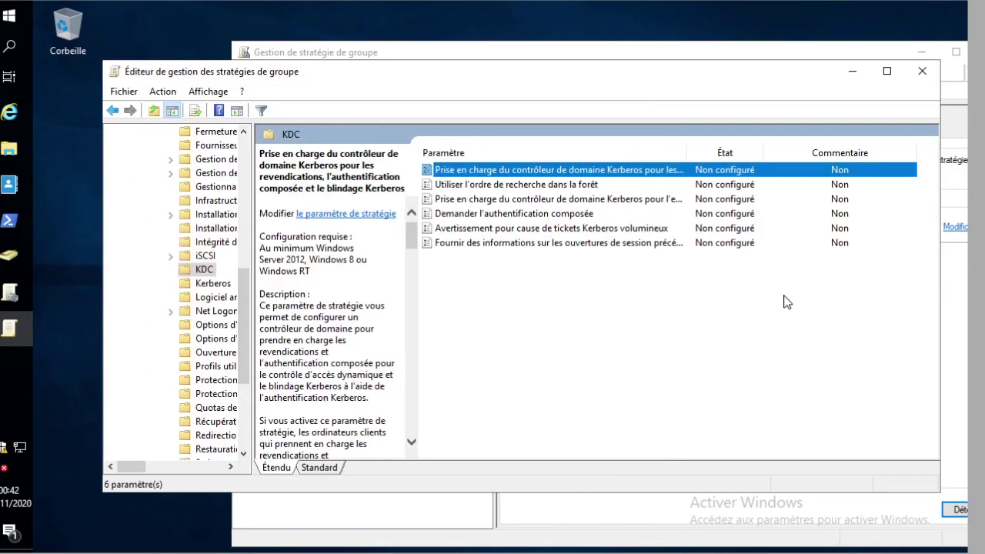
{"action": "left_click", "coordinate": [911, 68]}
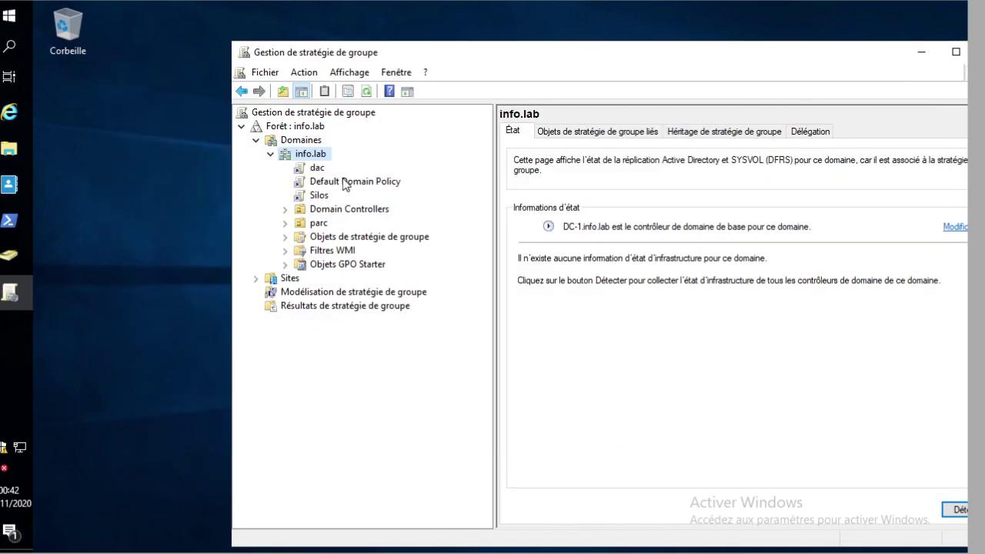
Delete the Silos GPO link from the info.lab domain.
{"action": "right_click", "coordinate": [318, 196]}
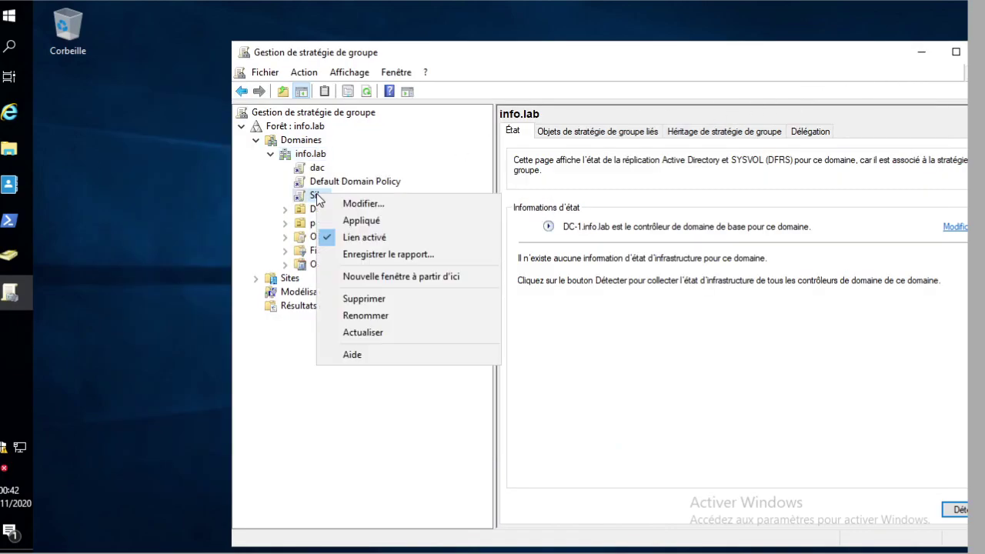
{"action": "left_click", "coordinate": [387, 299]}
{"action": "left_click", "coordinate": [676, 338]}
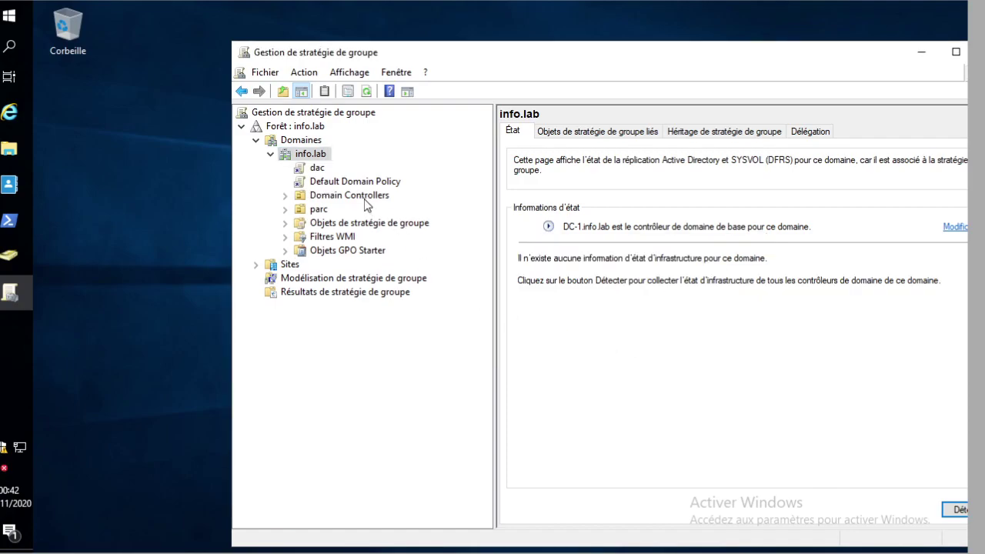
Show the Default Domain Policy, move the console fully into view, and check the policies under Domain Controllers.
{"action": "left_click", "coordinate": [354, 185]}
{"action": "left_click_drag", "start_coordinate": [426, 62], "coordinate": [318, 36]}
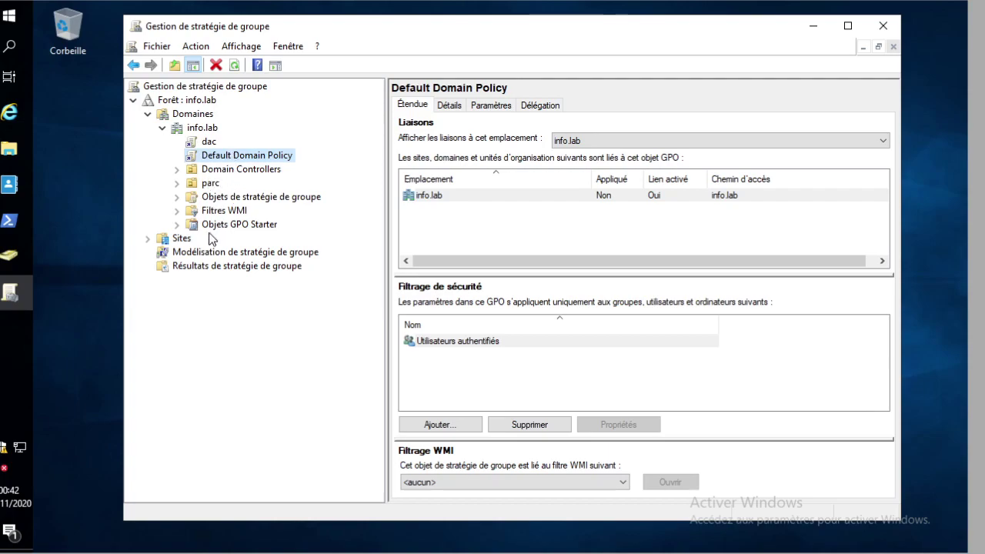
{"action": "left_click", "coordinate": [177, 170]}
{"action": "left_click", "coordinate": [177, 169]}
Switch to Active Directory Users and Computers and show the attribute editor of the krbtgt account in Users.
{"action": "mouse_move", "coordinate": [8, 184]}
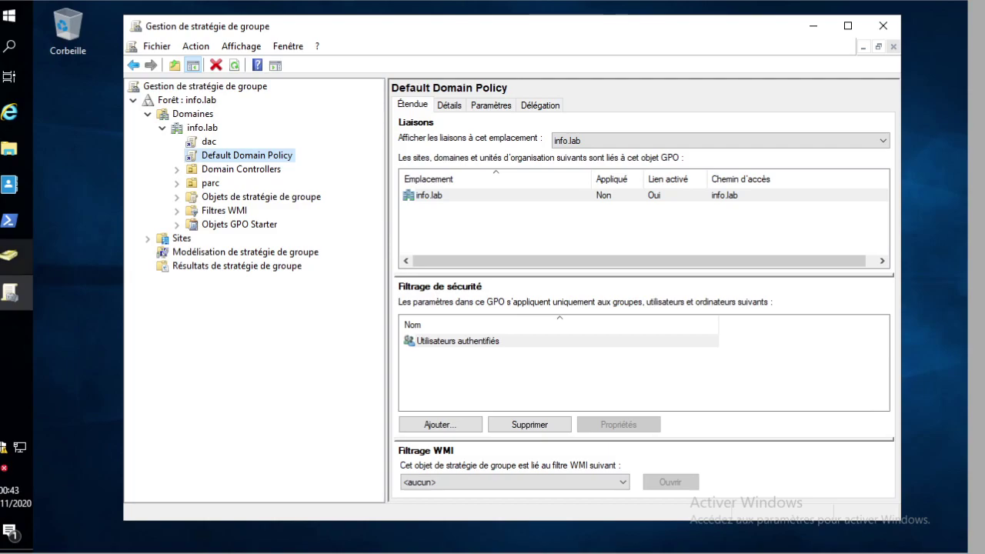
{"action": "left_click", "coordinate": [9, 255]}
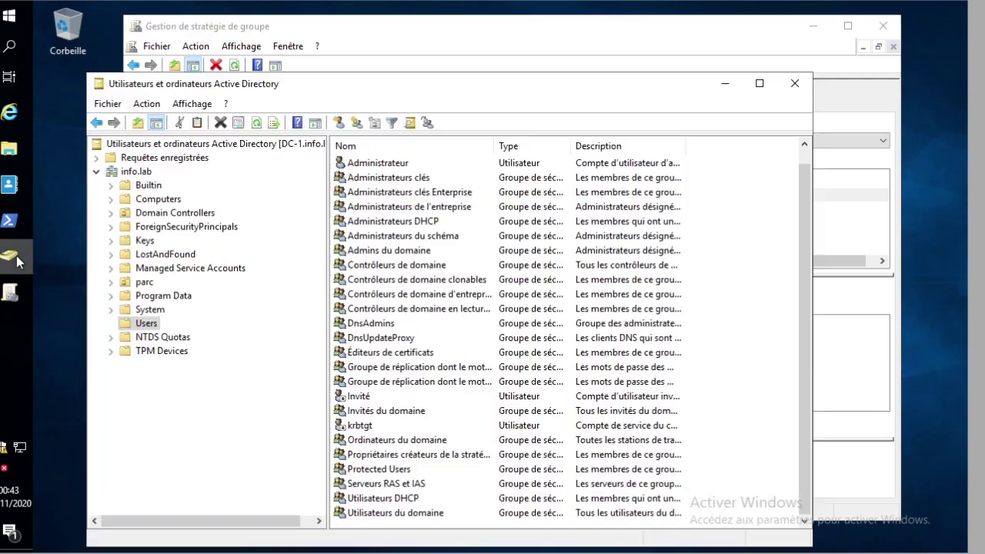
{"action": "left_click_drag", "start_coordinate": [185, 84], "coordinate": [187, 40]}
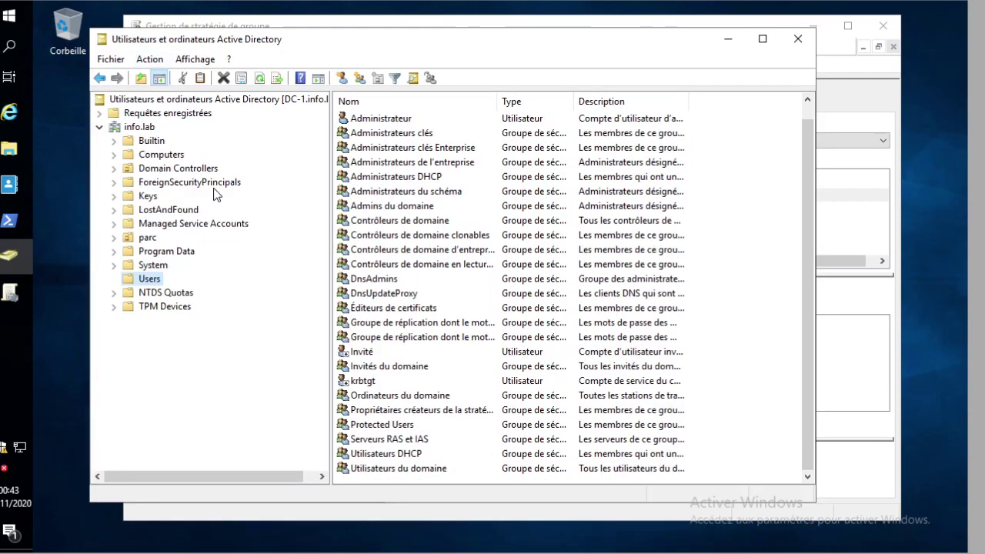
{"action": "double_click", "coordinate": [365, 384]}
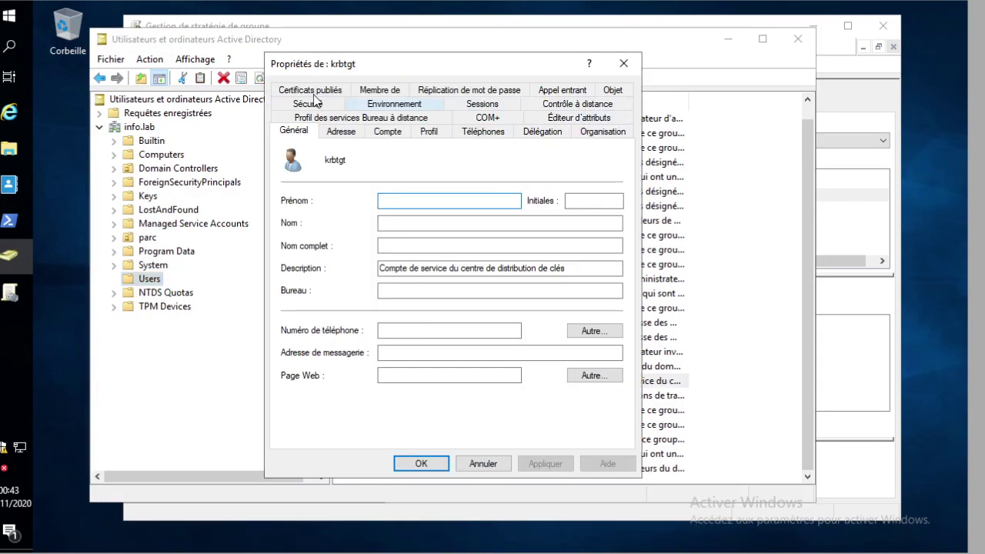
{"action": "left_click", "coordinate": [584, 119]}
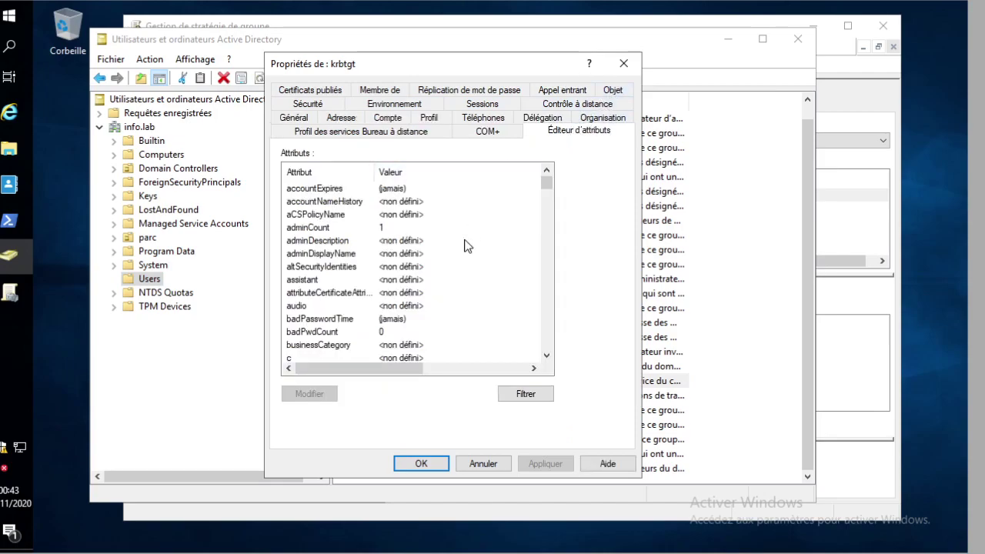
Find the msDS-SupportedEncryptionTypes attribute of krbtgt and widen the attribute column to read the full names.
{"action": "scroll", "coordinate": [462, 254], "scroll_direction": "down", "scroll_amount": 12}
{"action": "left_click", "coordinate": [367, 293]}
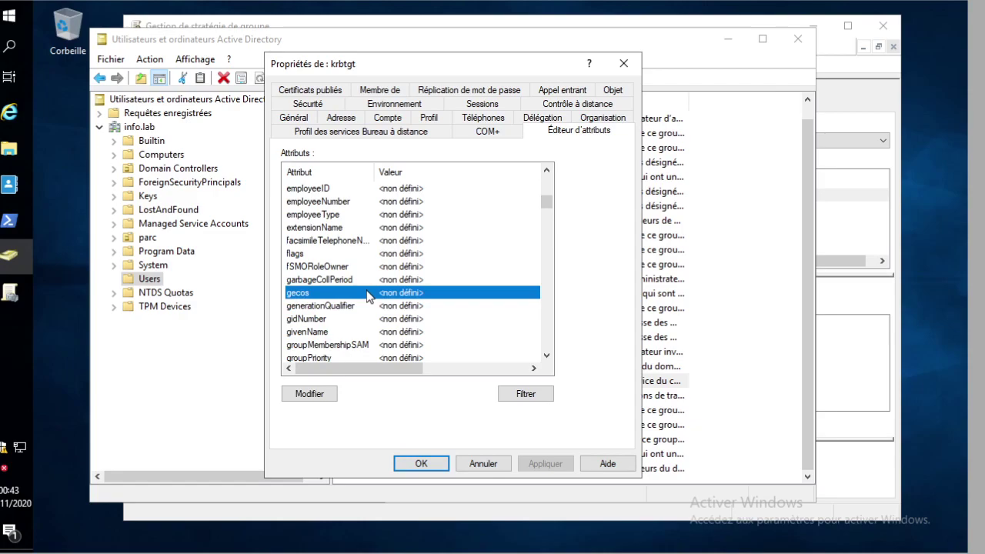
{"action": "type", "text": "msds"}
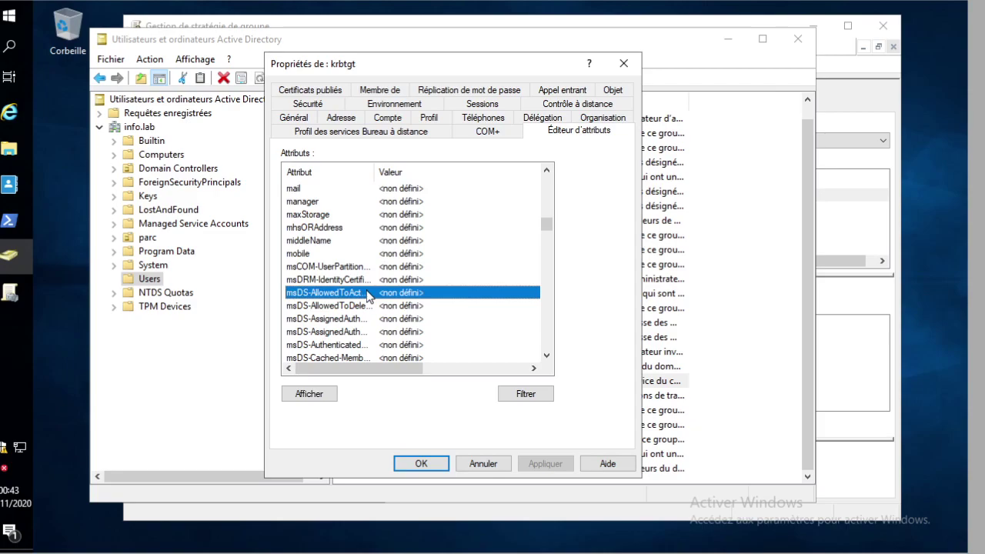
{"action": "scroll", "coordinate": [366, 291], "scroll_direction": "down", "scroll_amount": 15}
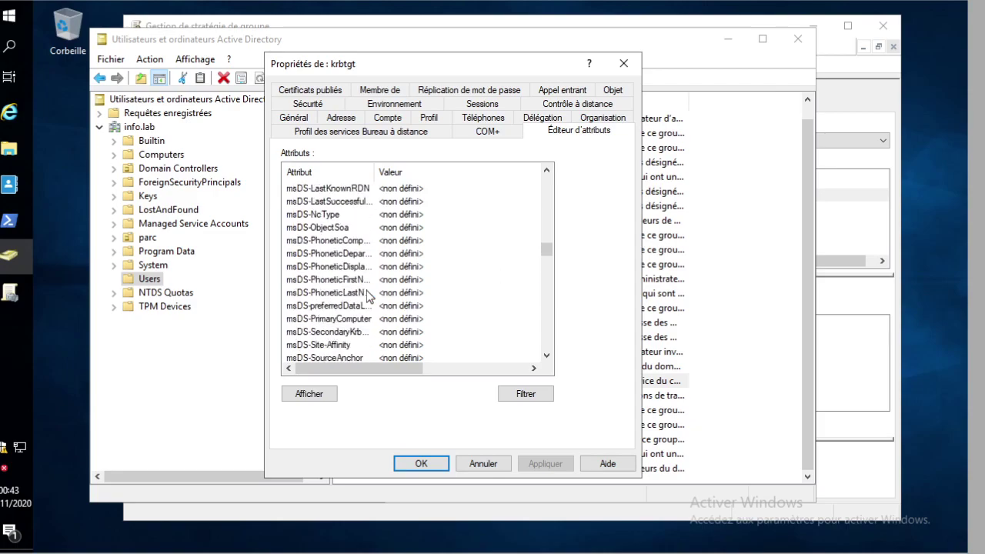
{"action": "scroll", "coordinate": [366, 290], "scroll_direction": "down", "scroll_amount": 5}
{"action": "scroll", "coordinate": [366, 290], "scroll_direction": "up", "scroll_amount": 2}
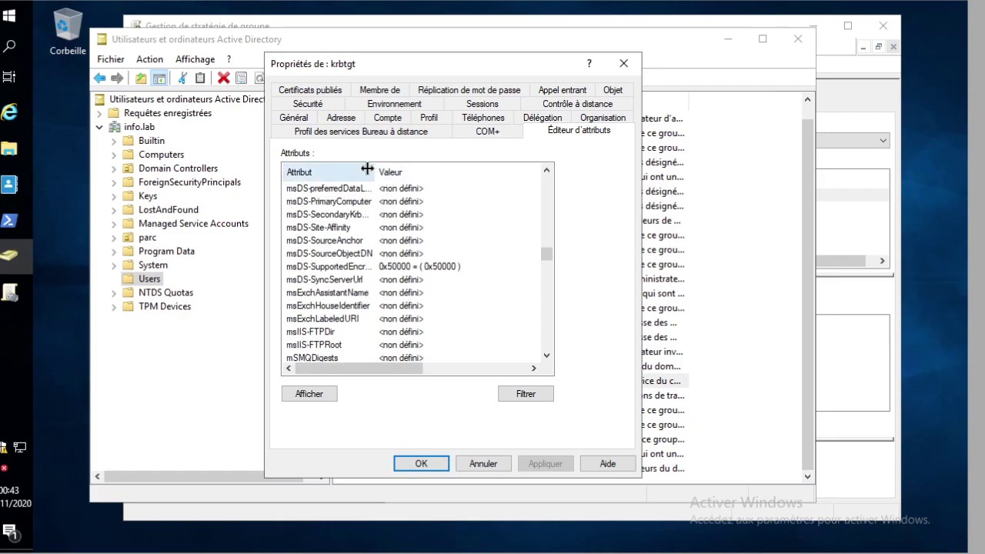
{"action": "left_click_drag", "start_coordinate": [374, 169], "coordinate": [413, 167]}
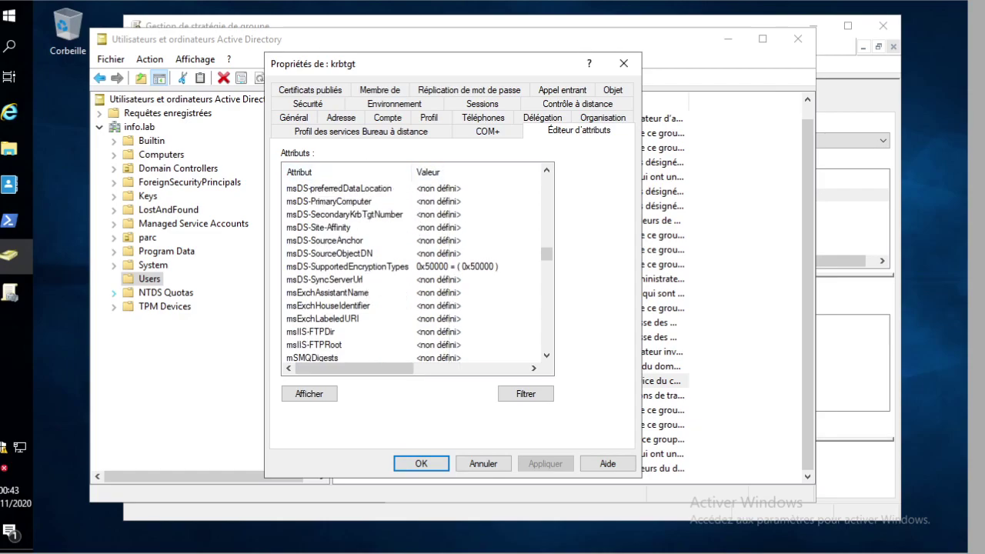
Highlight krbtgt's msDS-SupportedEncryptionTypes attribute, then close the account properties without changes and minimize Active Directory Users and Computers.
{"action": "left_click", "coordinate": [351, 269]}
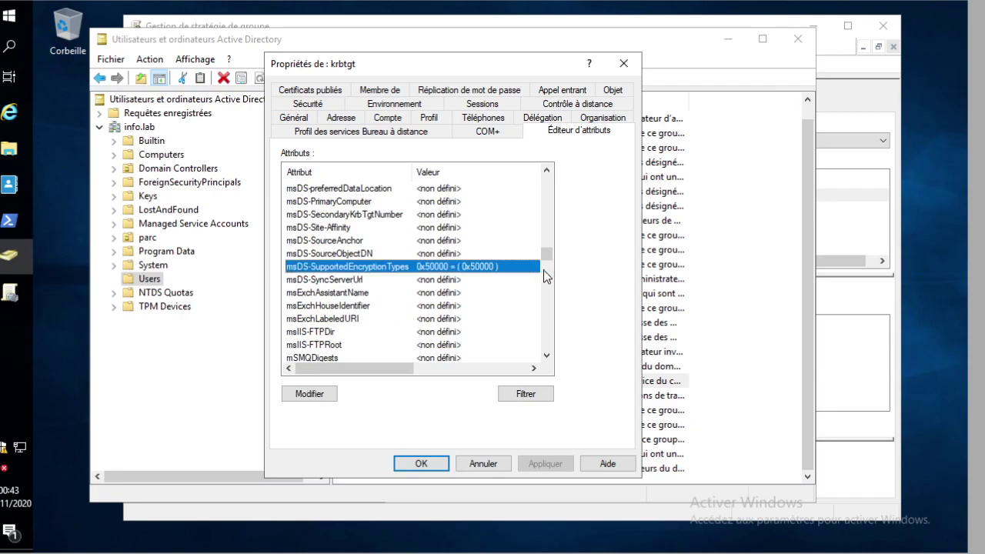
{"action": "left_click", "coordinate": [496, 460]}
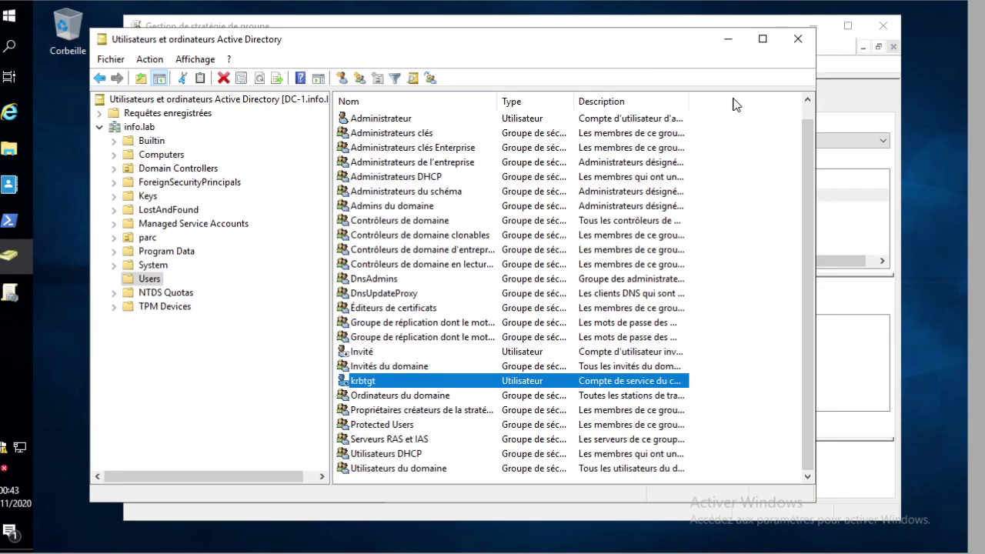
{"action": "left_click", "coordinate": [728, 39]}
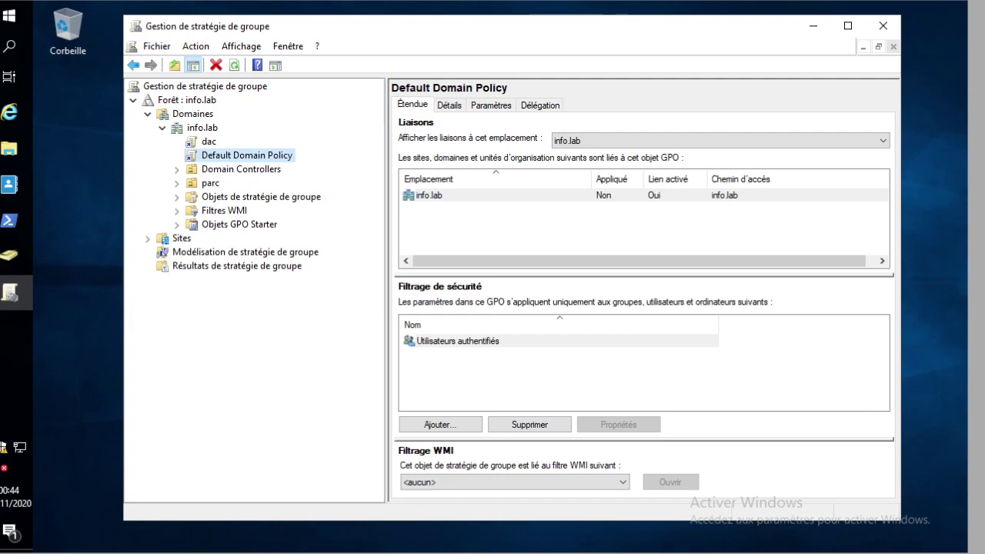
Create a GPO named Silos-poste in the info.lab domain and link it there.
{"action": "left_click", "coordinate": [198, 132]}
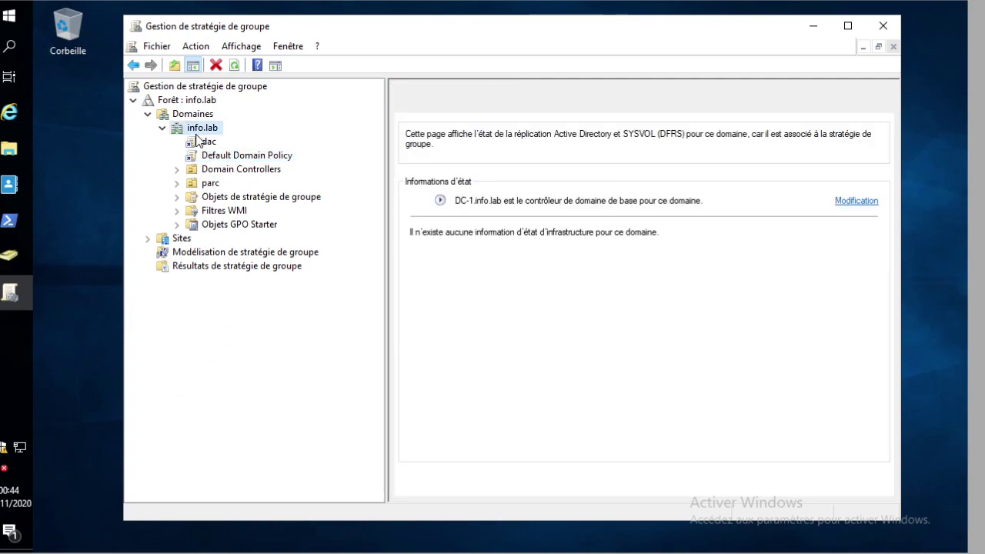
{"action": "right_click", "coordinate": [198, 132]}
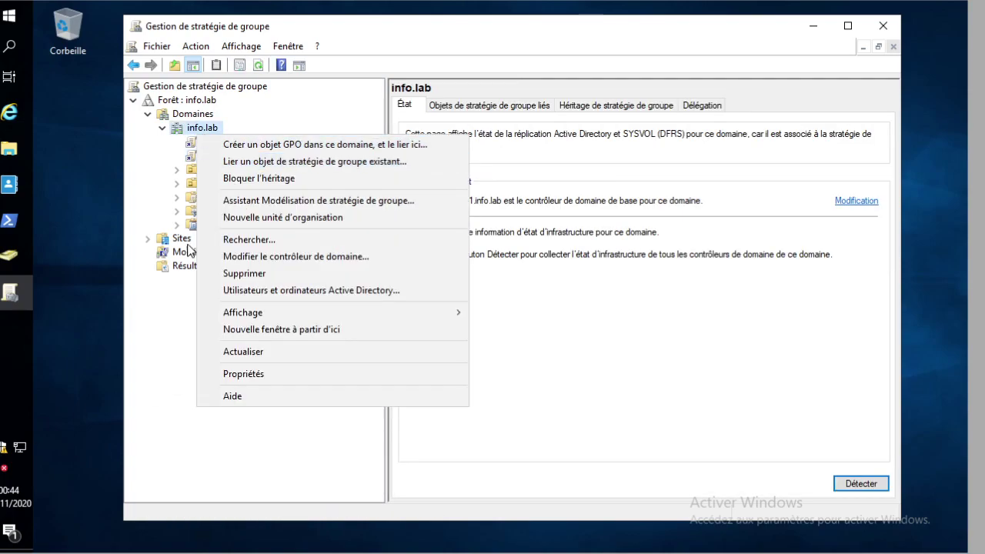
{"action": "left_click", "coordinate": [138, 345]}
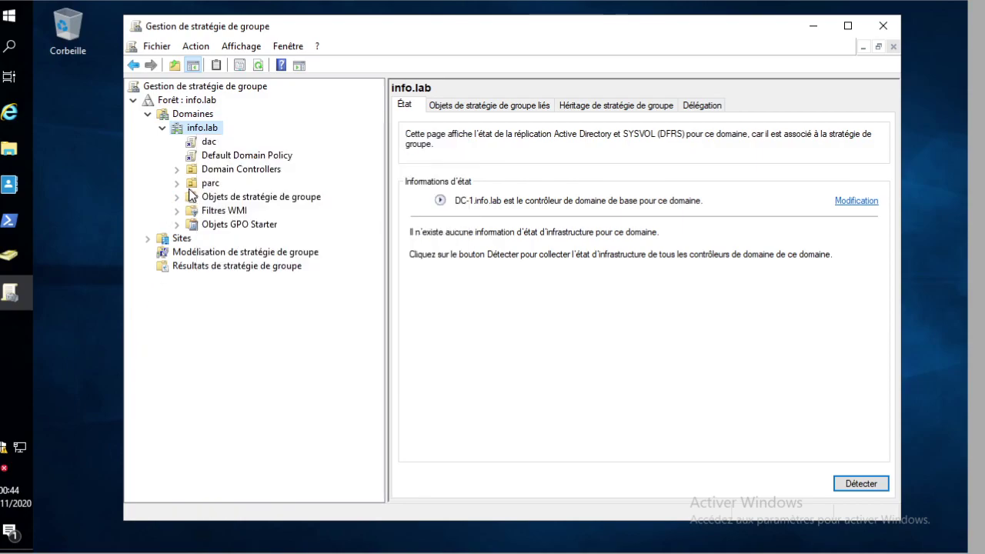
{"action": "left_click", "coordinate": [179, 184]}
{"action": "left_click", "coordinate": [179, 185]}
{"action": "right_click", "coordinate": [190, 131]}
{"action": "left_click", "coordinate": [225, 141]}
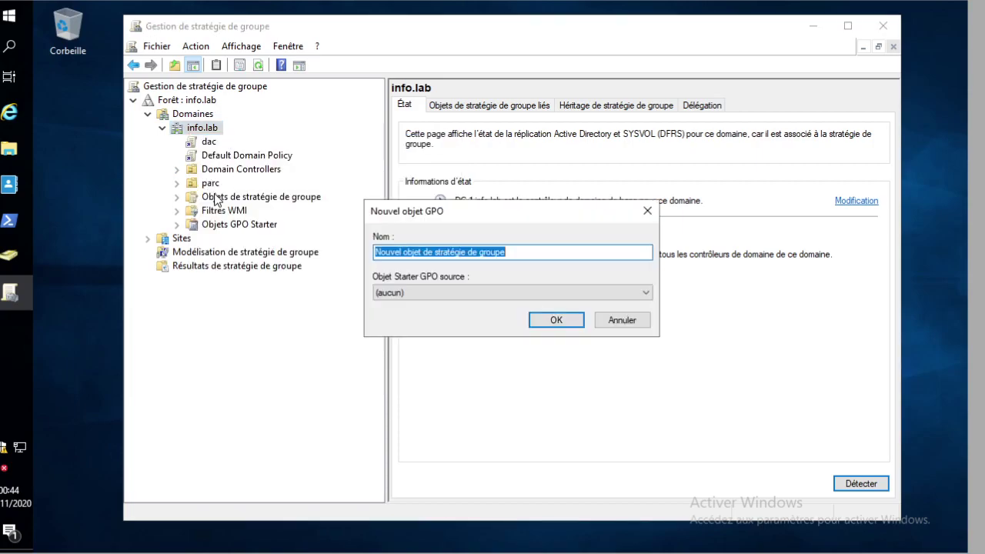
{"action": "type", "text": "Silos-poste"}
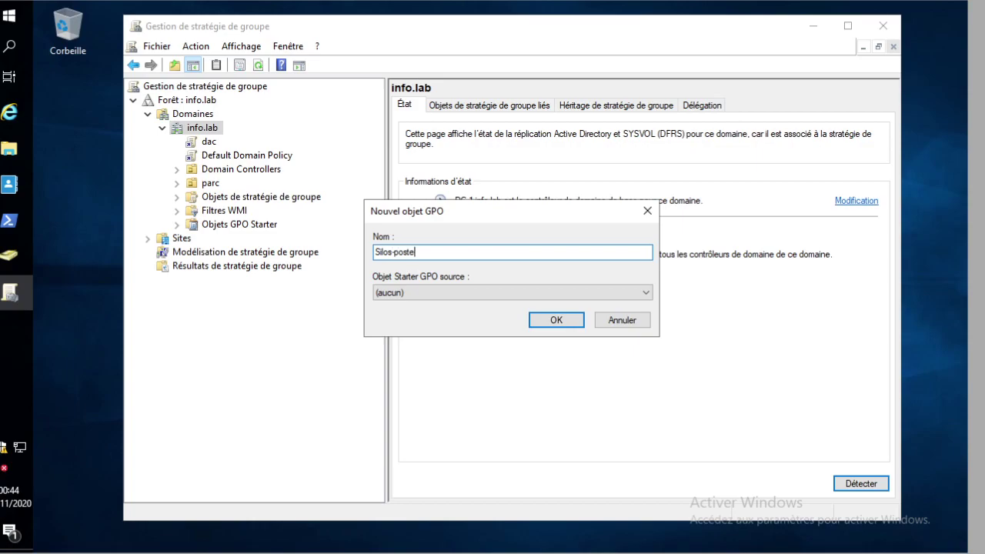
{"action": "key", "text": "Return"}
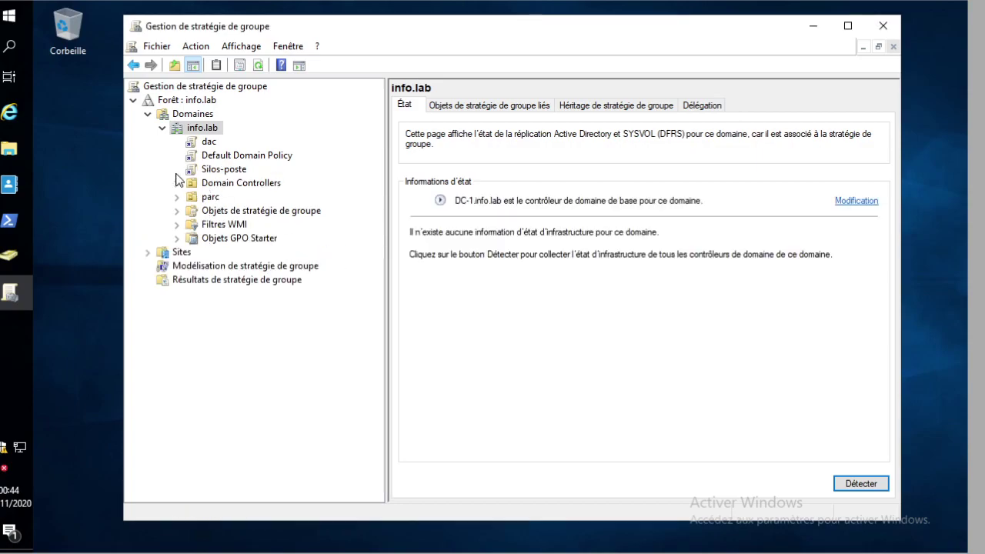
Edit the Silos-poste GPO and show the computer policies under Modèles d'administration > Système > Kerberos, widening the editor to read them.
{"action": "right_click", "coordinate": [211, 171]}
{"action": "left_click", "coordinate": [231, 175]}
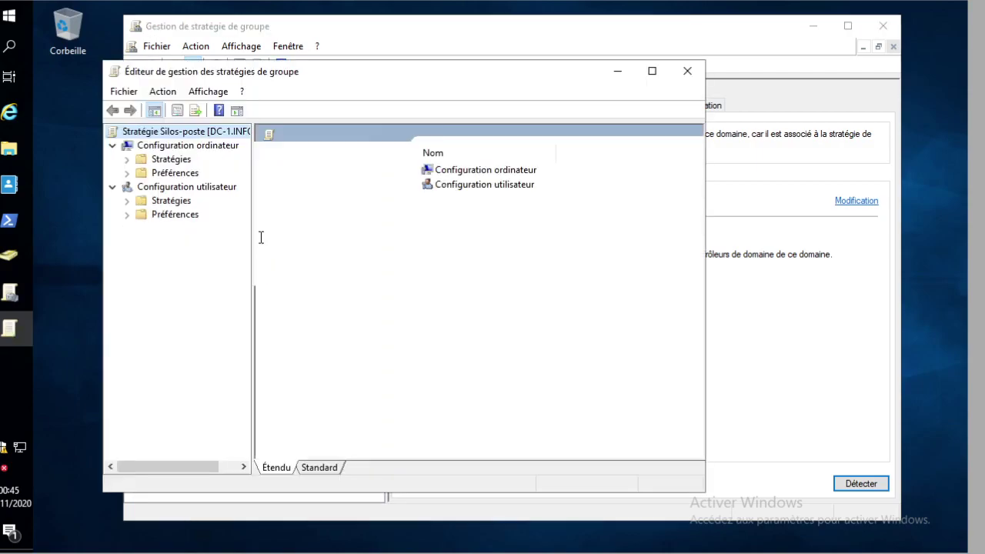
{"action": "double_click", "coordinate": [172, 160]}
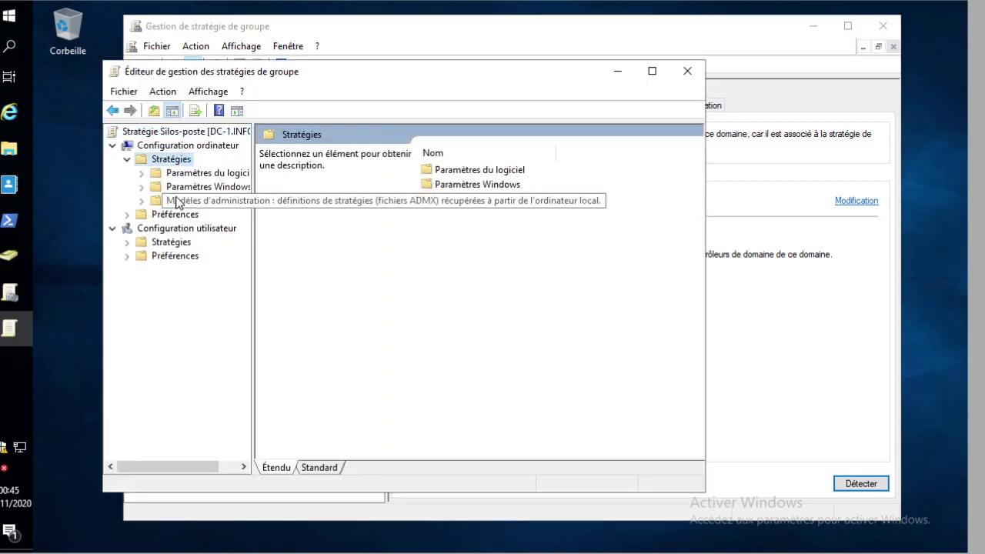
{"action": "double_click", "coordinate": [177, 201]}
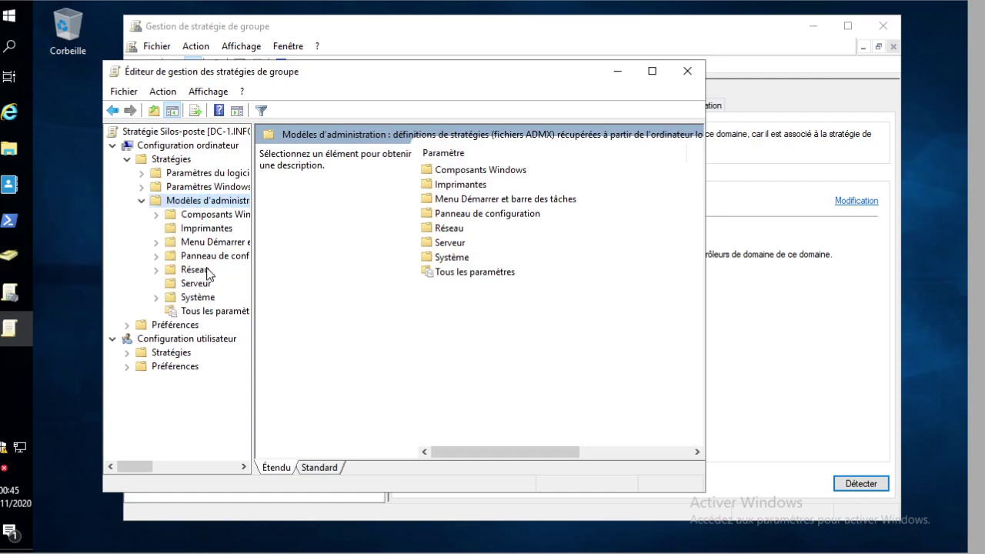
{"action": "double_click", "coordinate": [198, 297]}
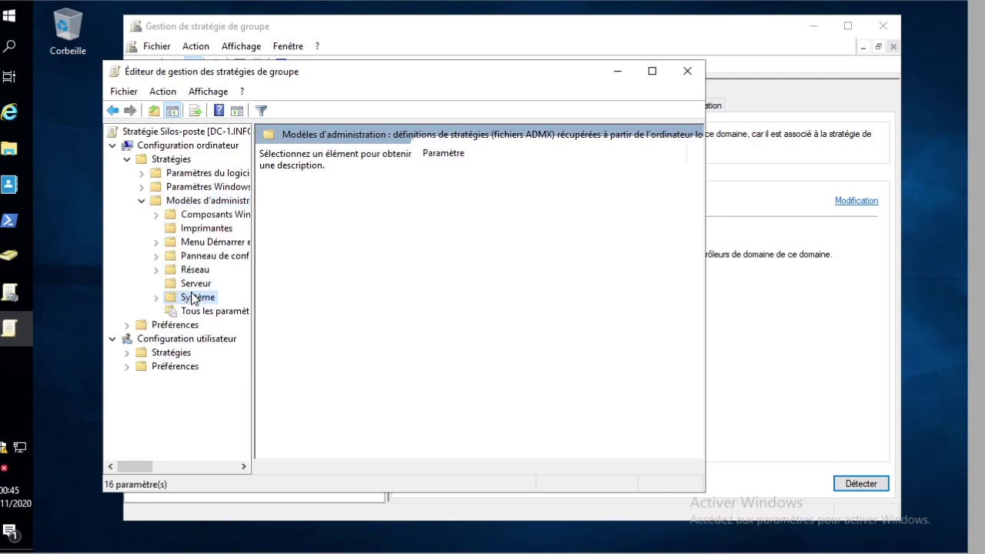
{"action": "scroll", "coordinate": [231, 331], "scroll_direction": "down", "scroll_amount": 5}
{"action": "left_click_drag", "start_coordinate": [252, 330], "coordinate": [319, 327]}
{"action": "left_click", "coordinate": [214, 242]}
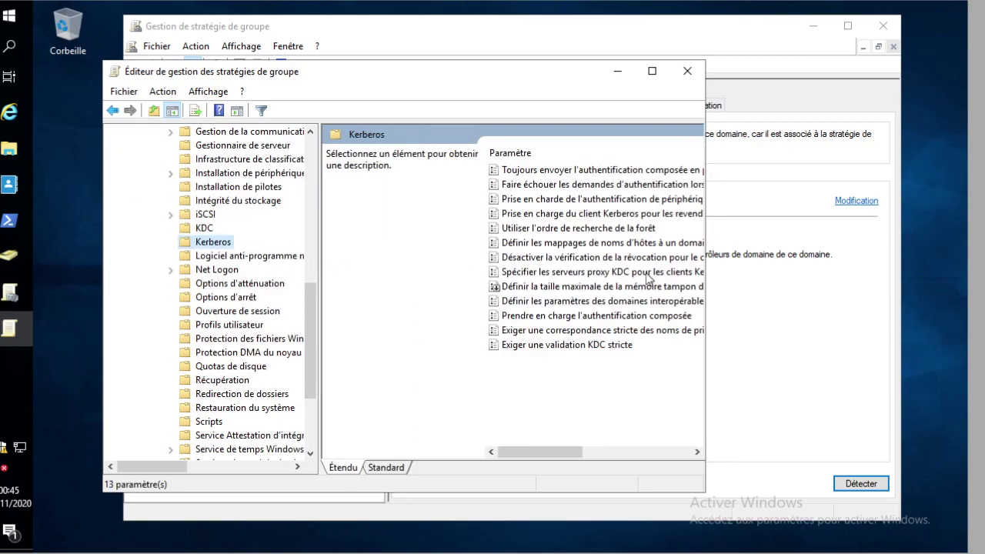
{"action": "left_click_drag", "start_coordinate": [705, 274], "coordinate": [879, 274]}
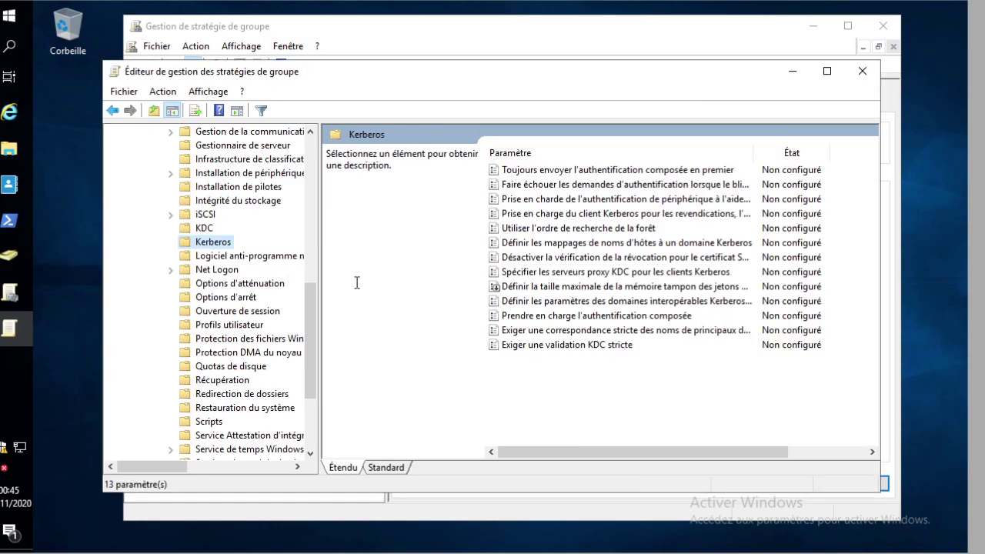
Enable the Kerberos client support policy for claims, compound authentication and Kerberos armoring, then close the policy editor.
{"action": "left_click", "coordinate": [624, 213]}
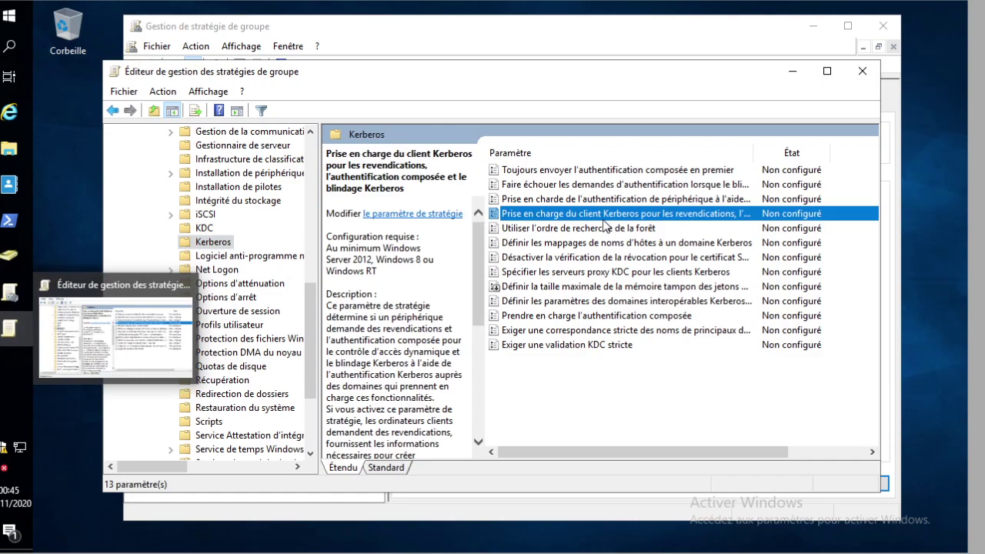
{"action": "double_click", "coordinate": [604, 219]}
{"action": "left_click", "coordinate": [176, 175]}
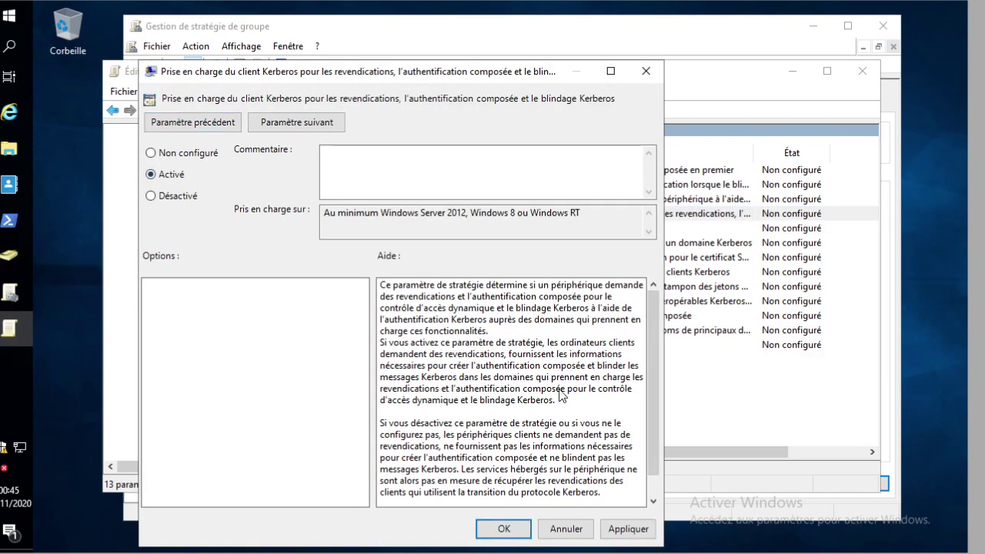
{"action": "left_click", "coordinate": [614, 530]}
{"action": "left_click", "coordinate": [504, 530]}
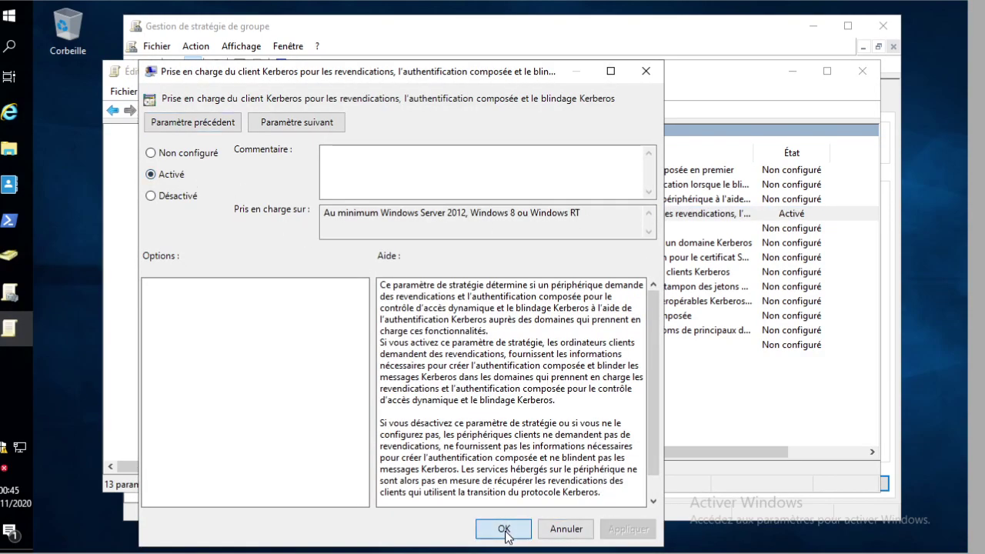
{"action": "left_click", "coordinate": [862, 71]}
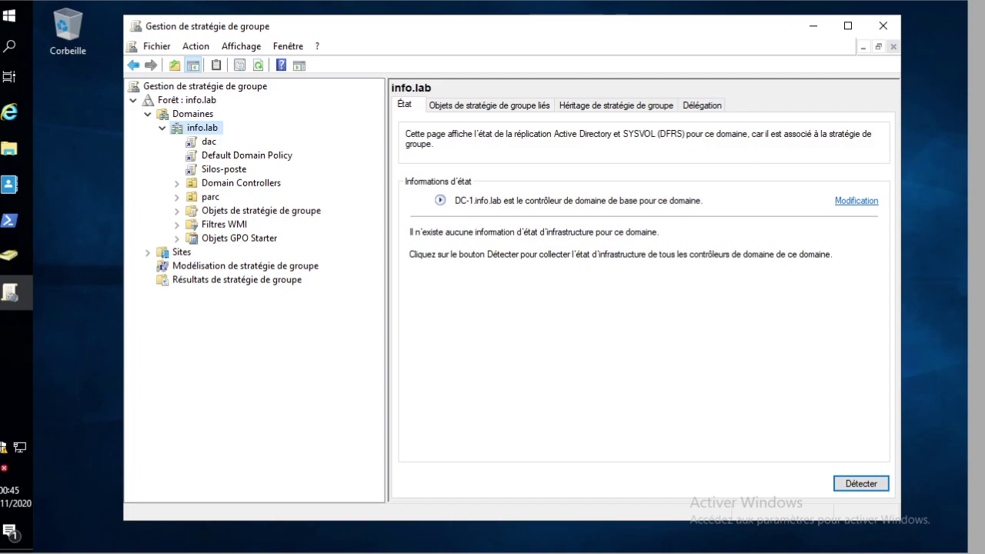
Minimize Group Policy Management, switch to Active Directory Administrative Center and open Authentication Policies under Authentification.
{"action": "left_click", "coordinate": [813, 26]}
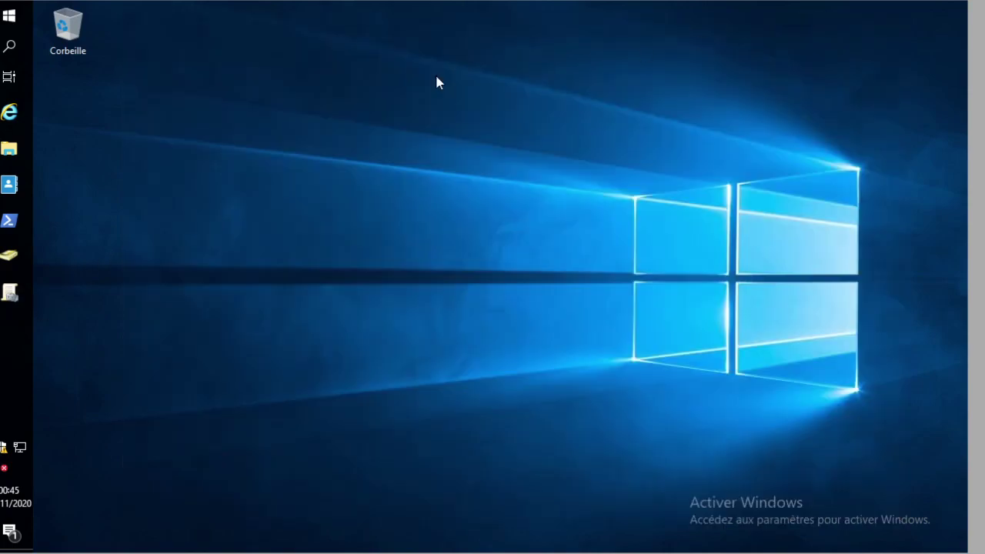
{"action": "left_click", "coordinate": [10, 188]}
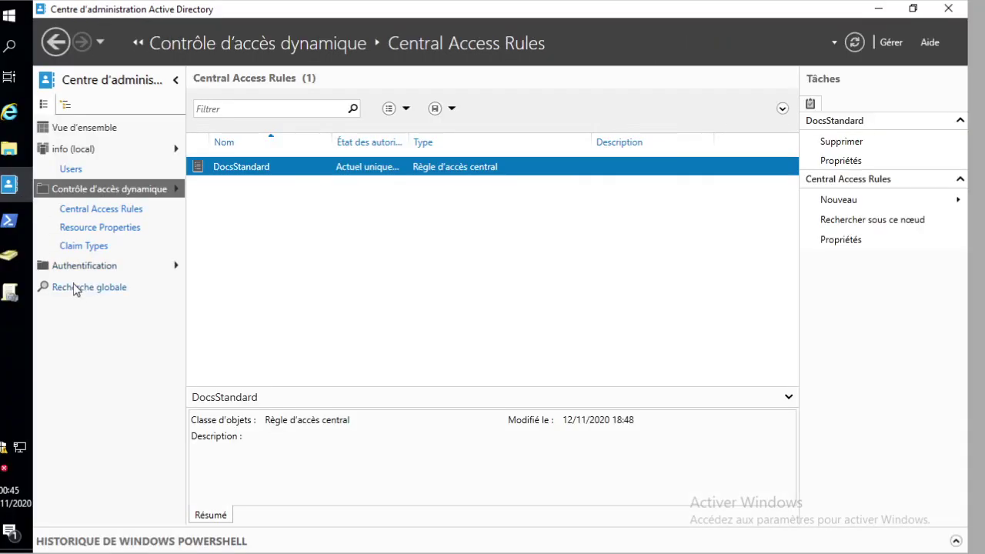
{"action": "left_click", "coordinate": [85, 128]}
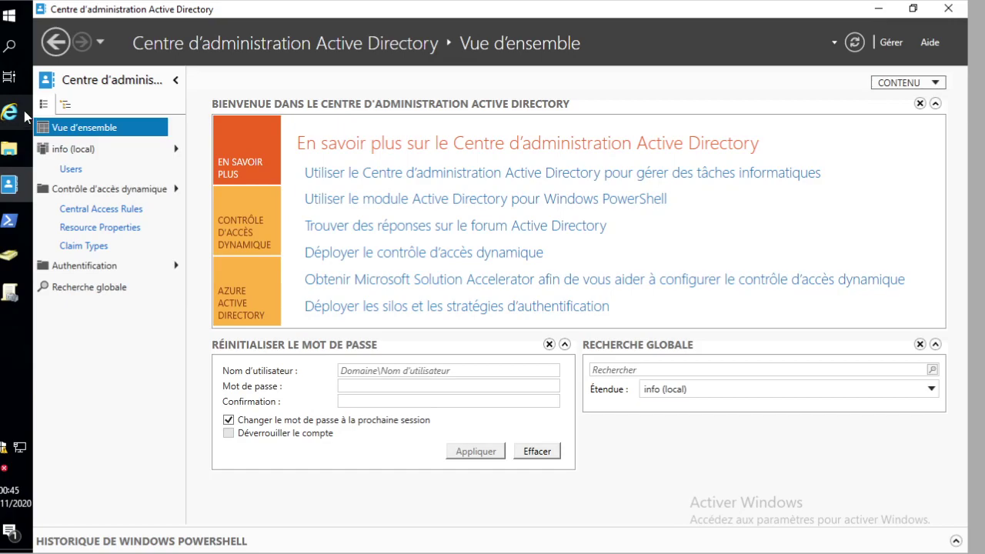
{"action": "left_click", "coordinate": [86, 267]}
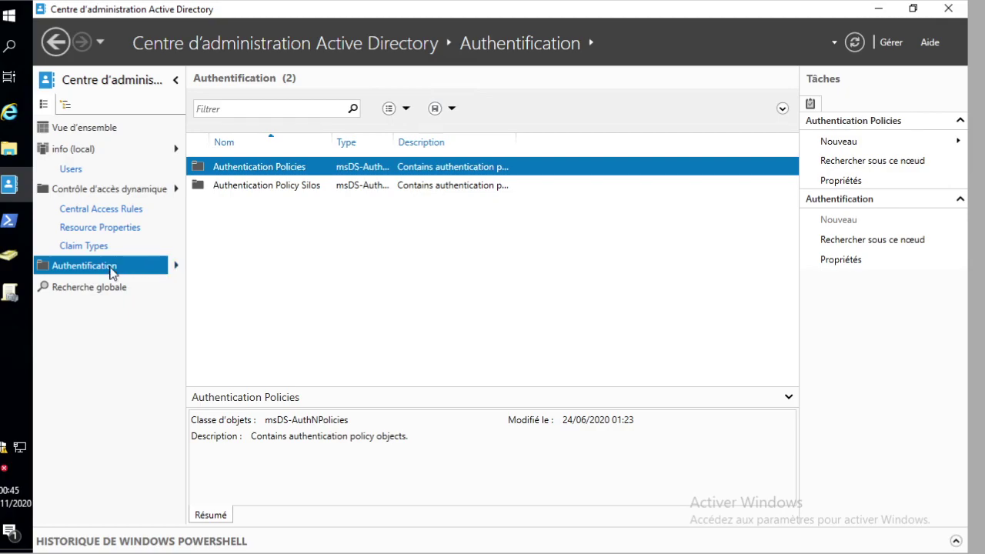
{"action": "left_click", "coordinate": [177, 267]}
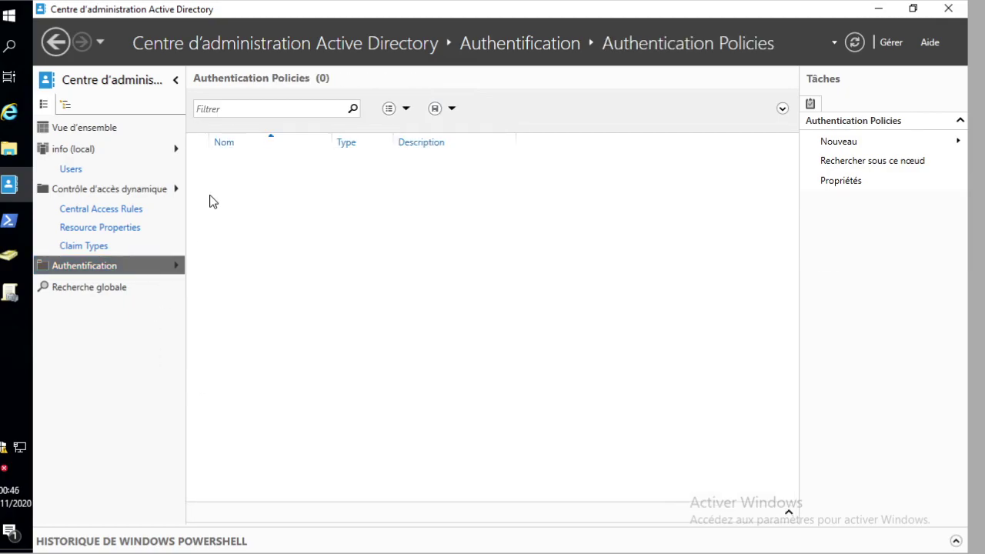
{"action": "left_click", "coordinate": [118, 269]}
{"action": "double_click", "coordinate": [242, 166]}
Expand the Windows PowerShell history and maximize the Administrative Center window.
{"action": "left_click", "coordinate": [124, 543]}
{"action": "left_click_drag", "start_coordinate": [247, 18], "coordinate": [249, 21]}
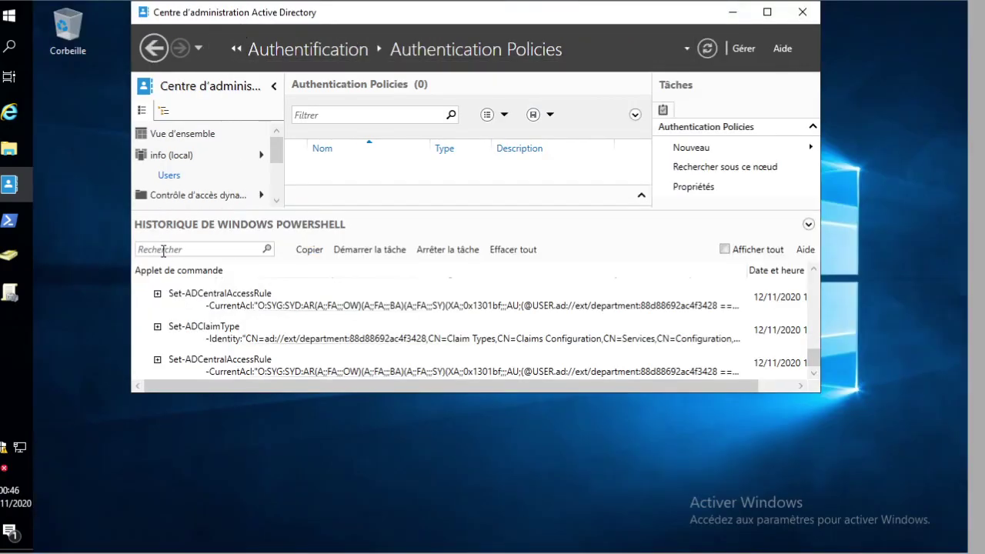
{"action": "double_click", "coordinate": [275, 15]}
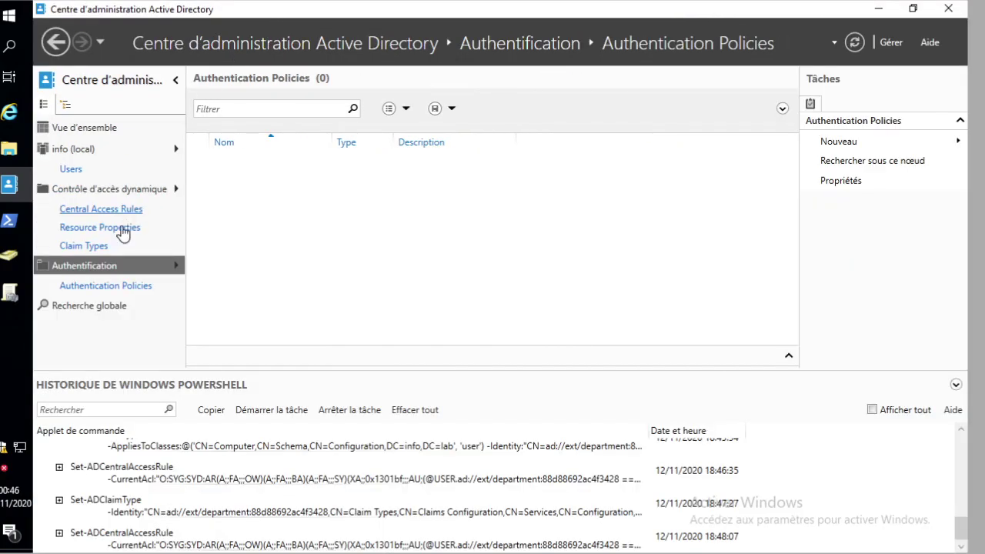
Start a new authentication policy in the Authentication Policies container and maximize its creation window.
{"action": "right_click", "coordinate": [97, 286]}
{"action": "left_click", "coordinate": [95, 291]}
{"action": "right_click", "coordinate": [257, 226]}
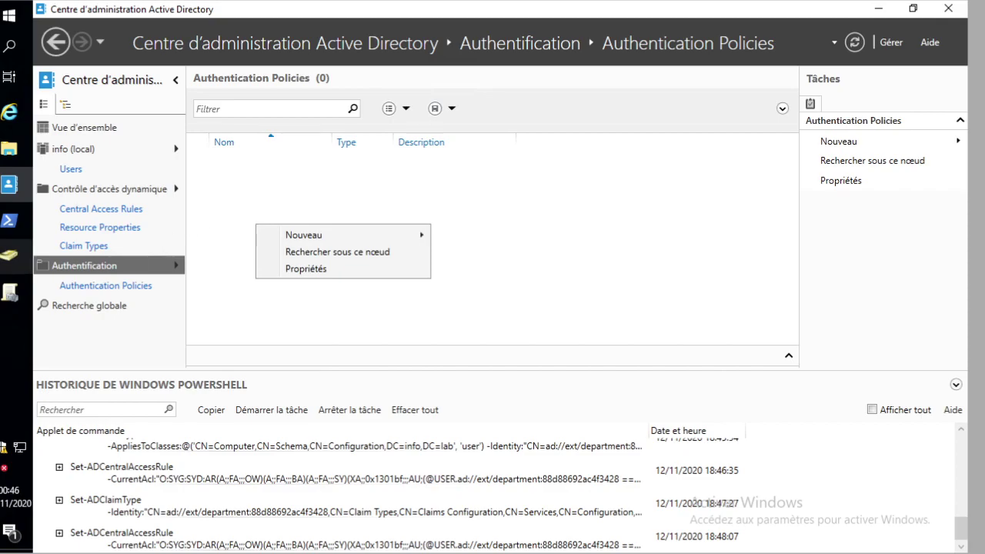
{"action": "mouse_move", "coordinate": [9, 256]}
{"action": "mouse_move", "coordinate": [9, 292]}
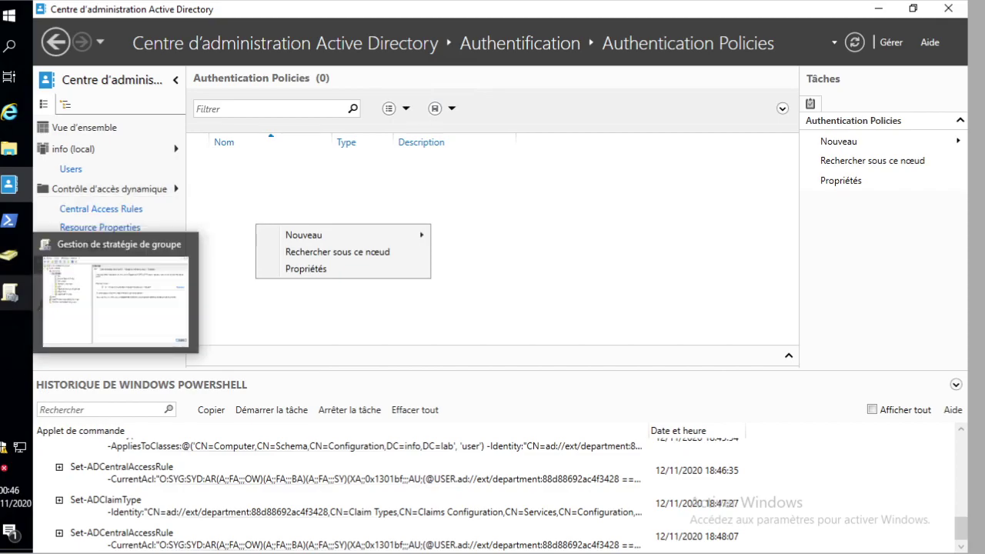
{"action": "left_click", "coordinate": [484, 236]}
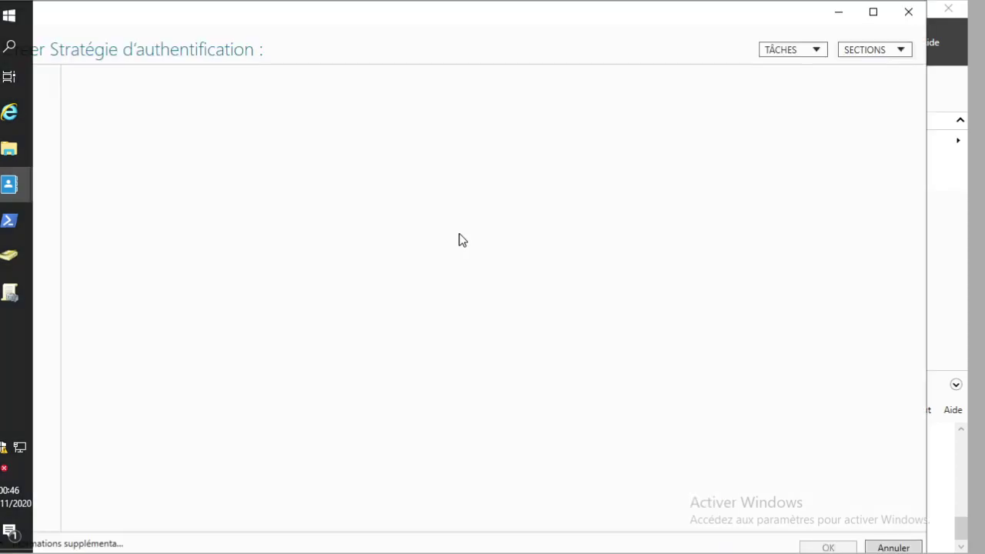
{"action": "double_click", "coordinate": [276, 26]}
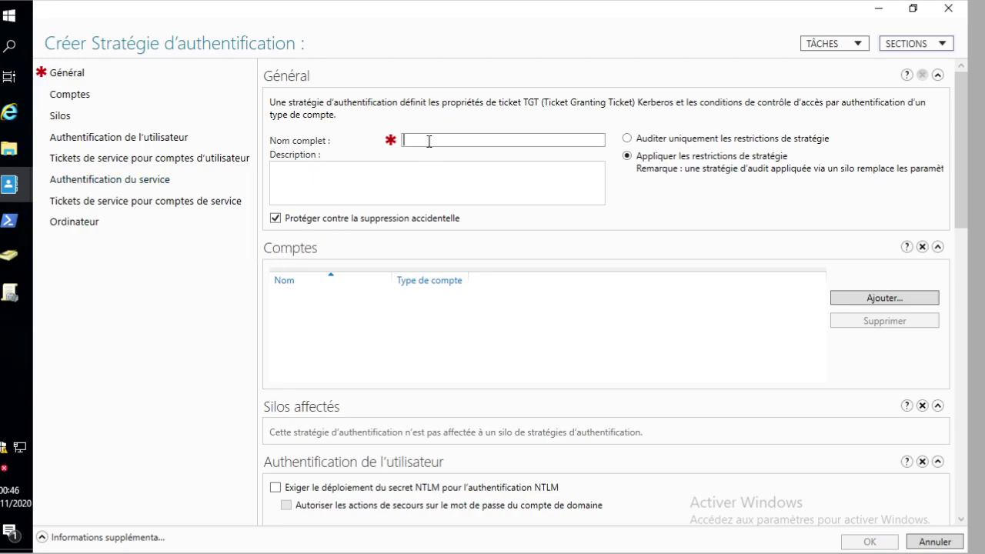
Name the authentication policy P0-Authentification and go to its Comptes section.
{"action": "type", "text": "P"}
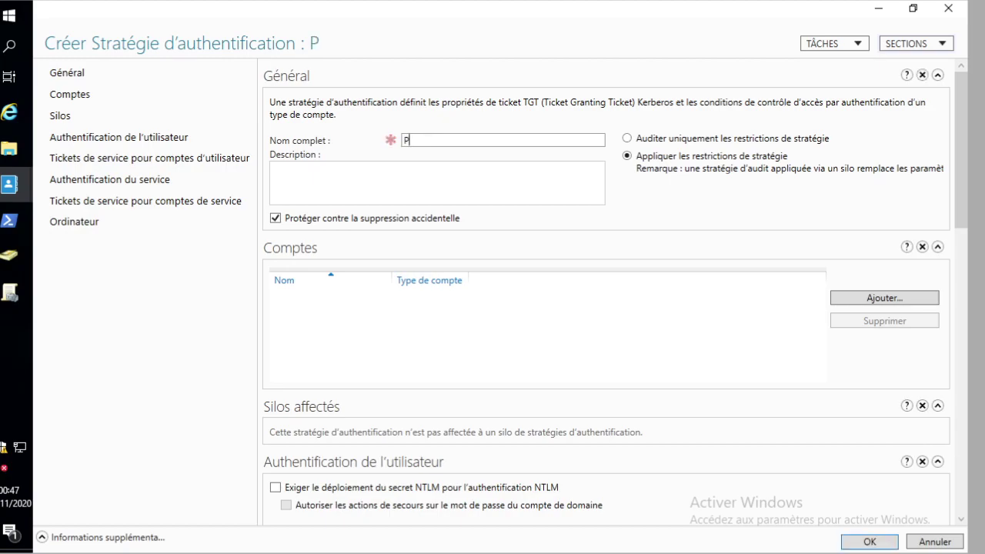
{"action": "type", "text": "0-Authe"}
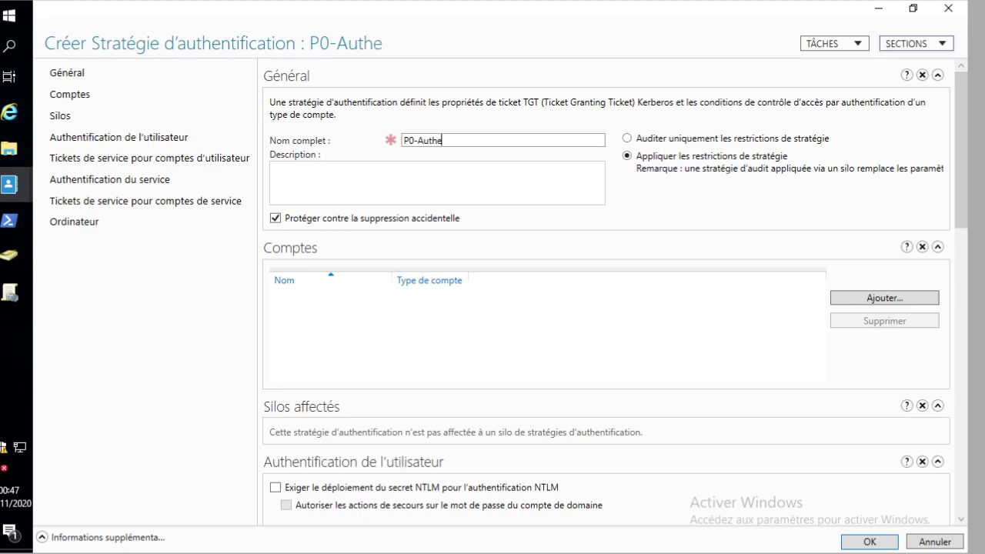
{"action": "type", "text": "ntification"}
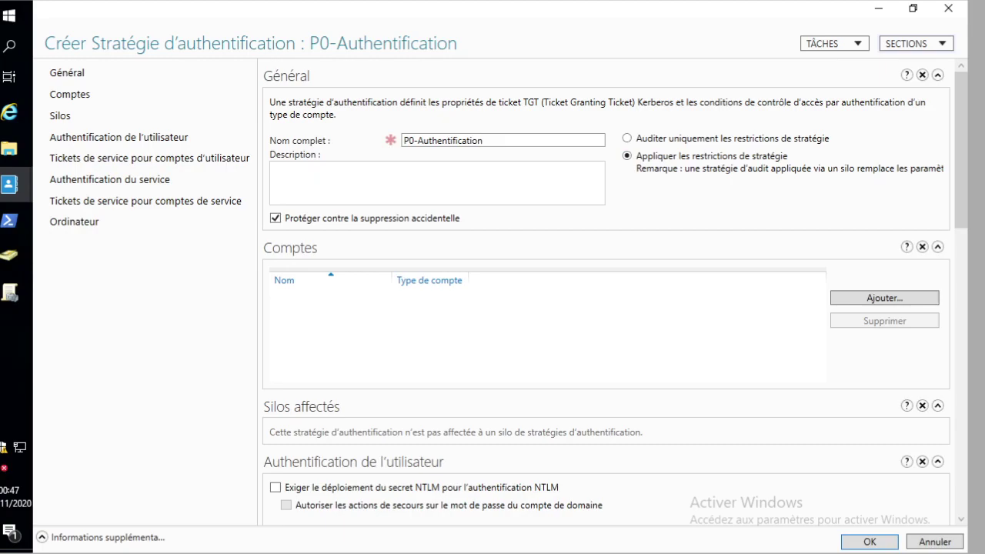
{"action": "key", "text": "ctrl+a"}
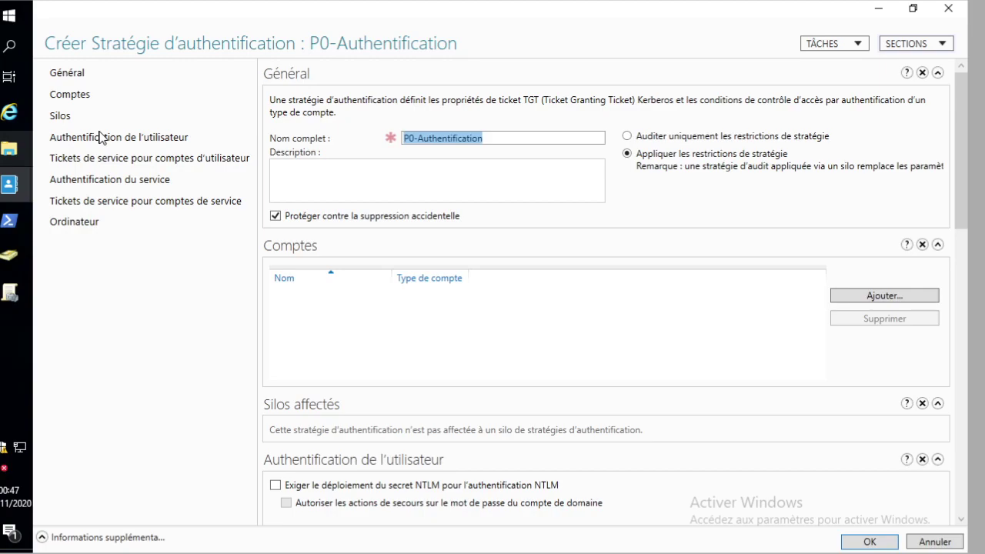
{"action": "left_click", "coordinate": [83, 100]}
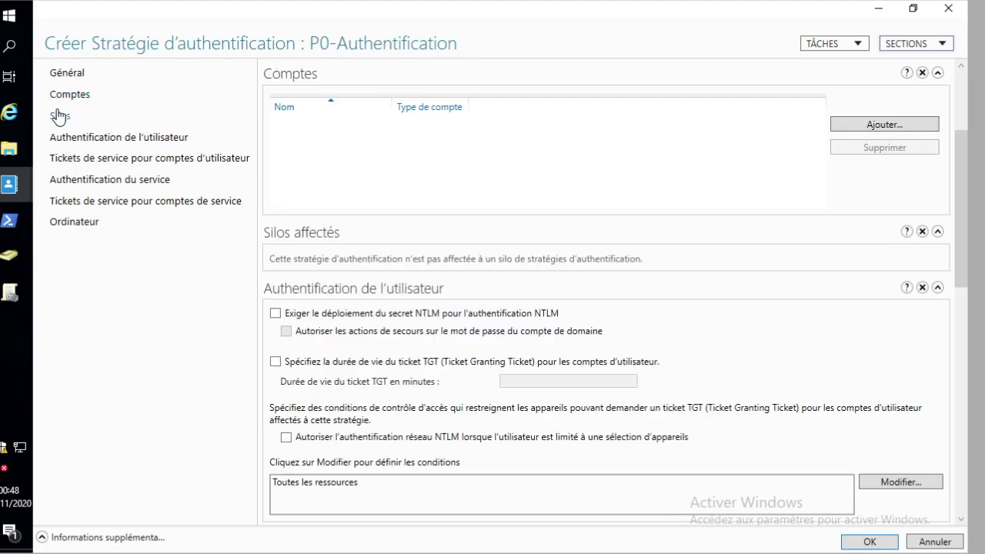
In the user authentication section, specify a TGT lifetime of 120 minutes for user accounts and save the P0-Authentification policy.
{"action": "left_click", "coordinate": [83, 142]}
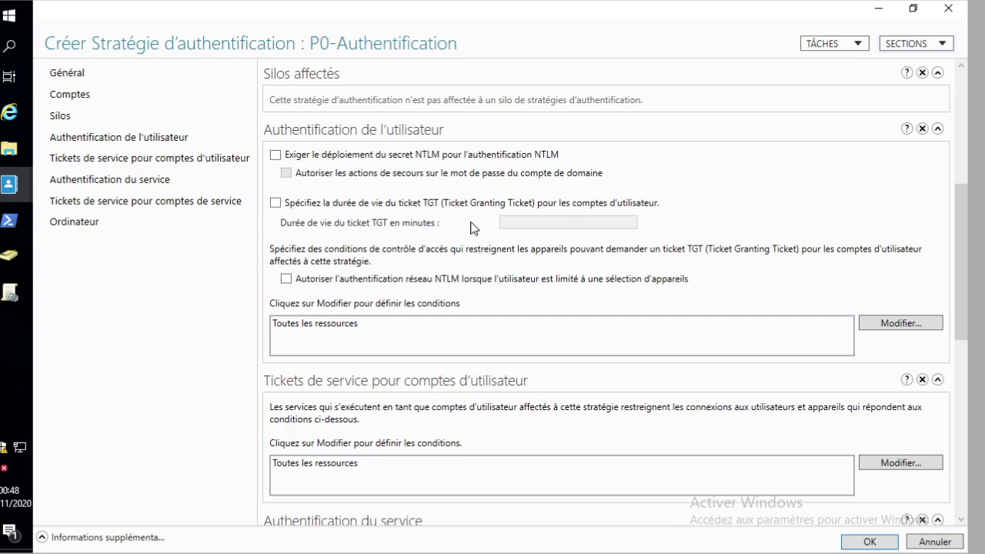
{"action": "left_click", "coordinate": [276, 203]}
{"action": "left_click", "coordinate": [528, 221]}
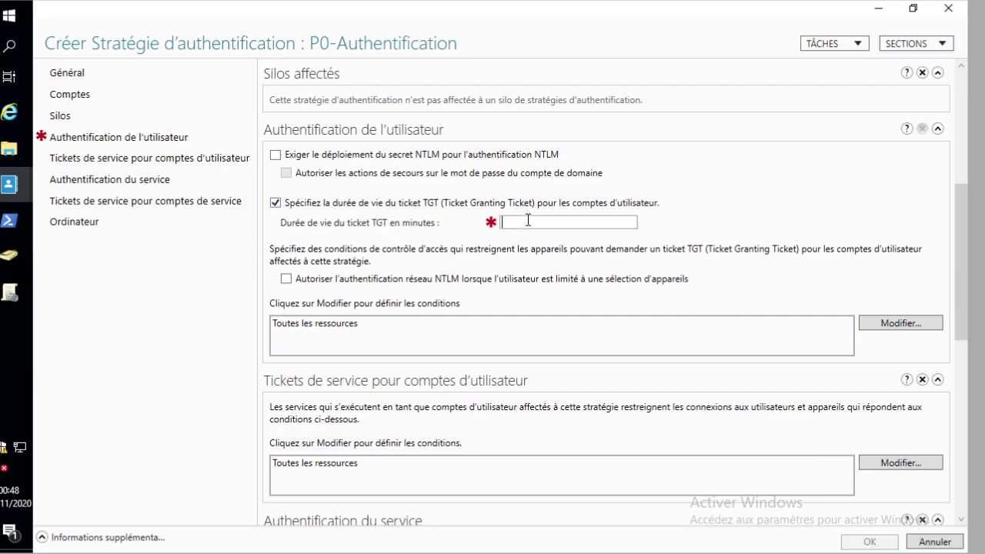
{"action": "type", "text": "120"}
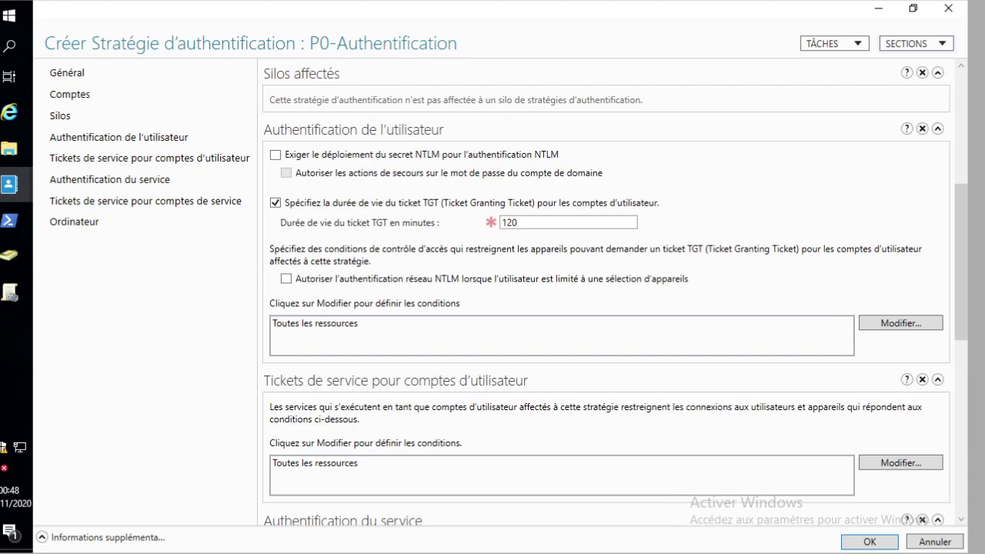
{"action": "left_click", "coordinate": [870, 542]}
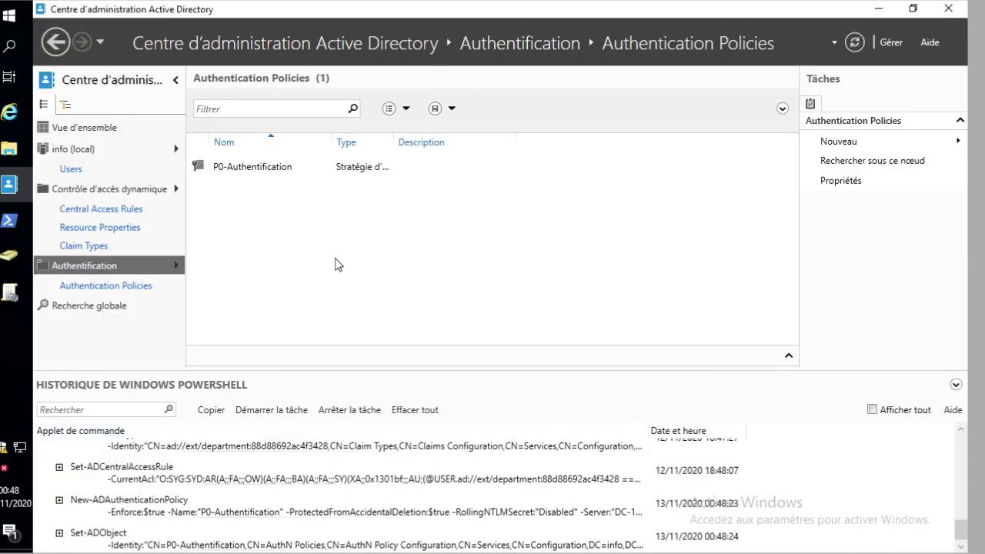
Start creating a new authentication policy silo in the Authentication Policy Silos container under Authentification.
{"action": "left_click", "coordinate": [126, 269]}
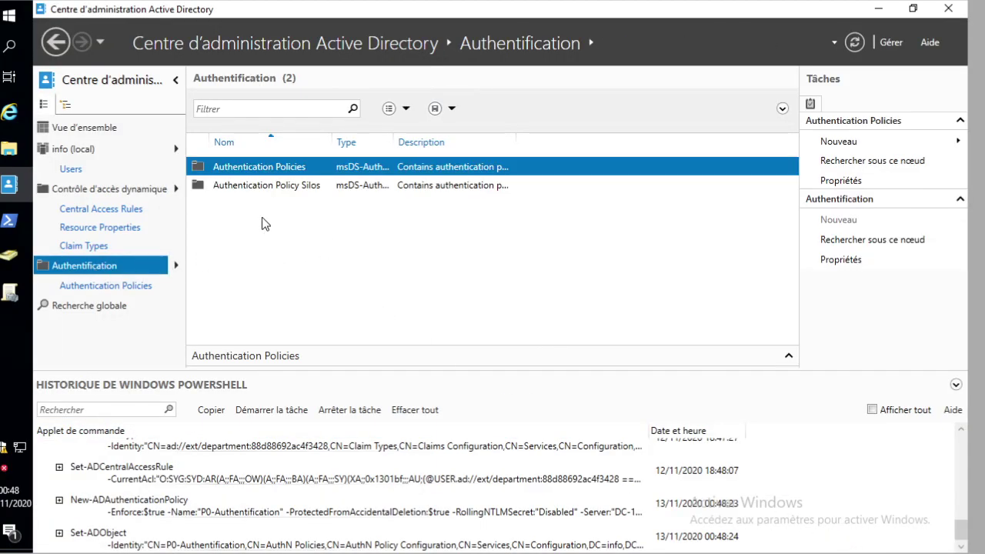
{"action": "left_click", "coordinate": [261, 186]}
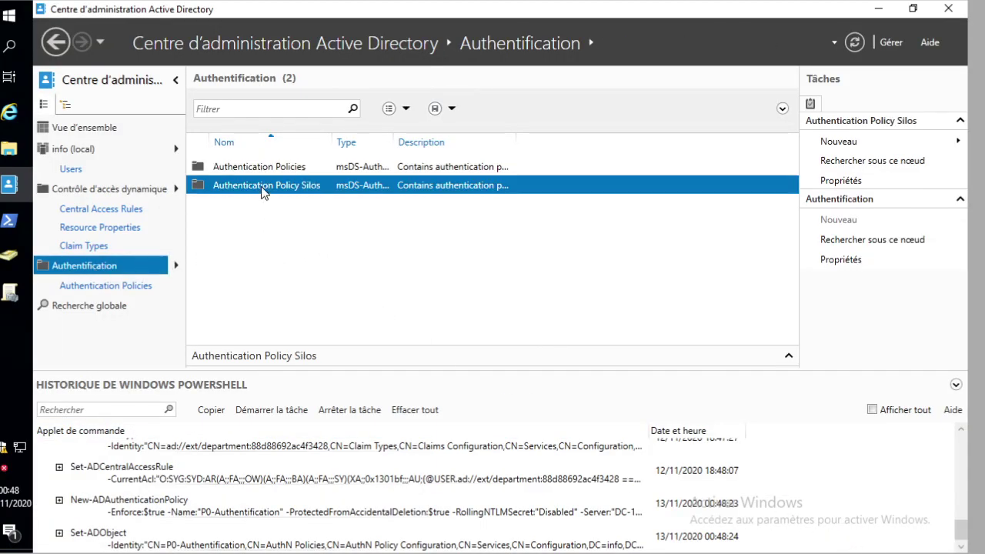
{"action": "right_click", "coordinate": [261, 186]}
{"action": "mouse_move", "coordinate": [325, 201]}
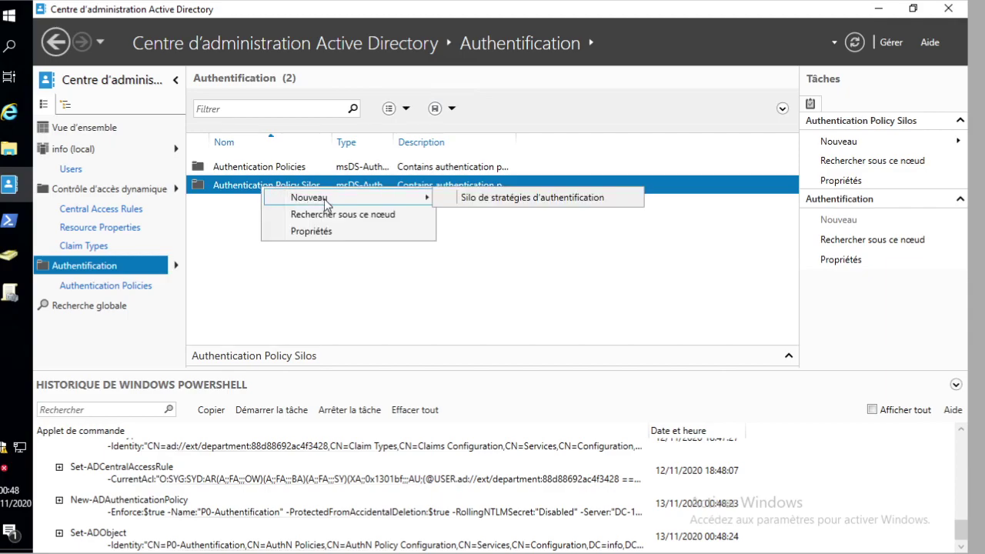
{"action": "left_click", "coordinate": [522, 202]}
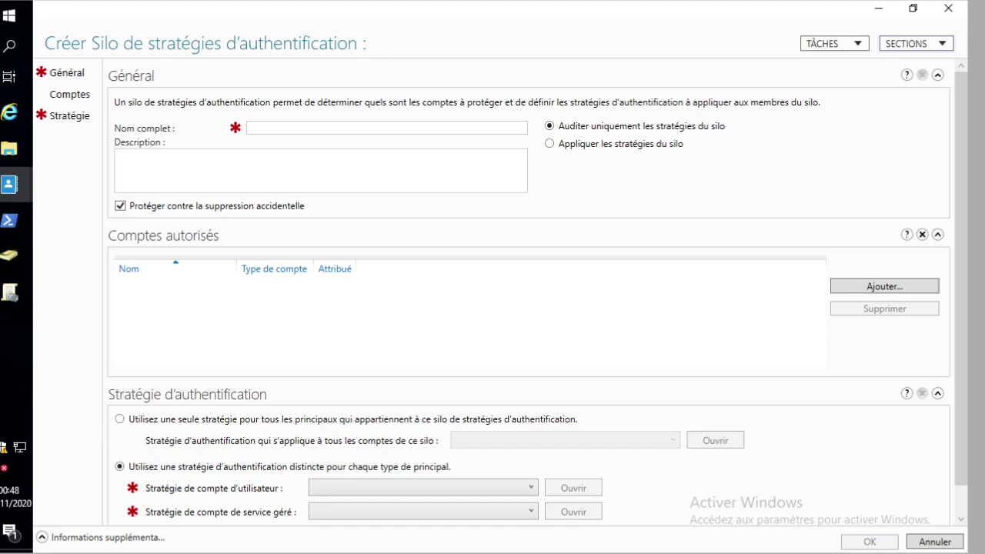
Name the silo P0Silo and set it to enforce its policies instead of only auditing them.
{"action": "left_click", "coordinate": [291, 131]}
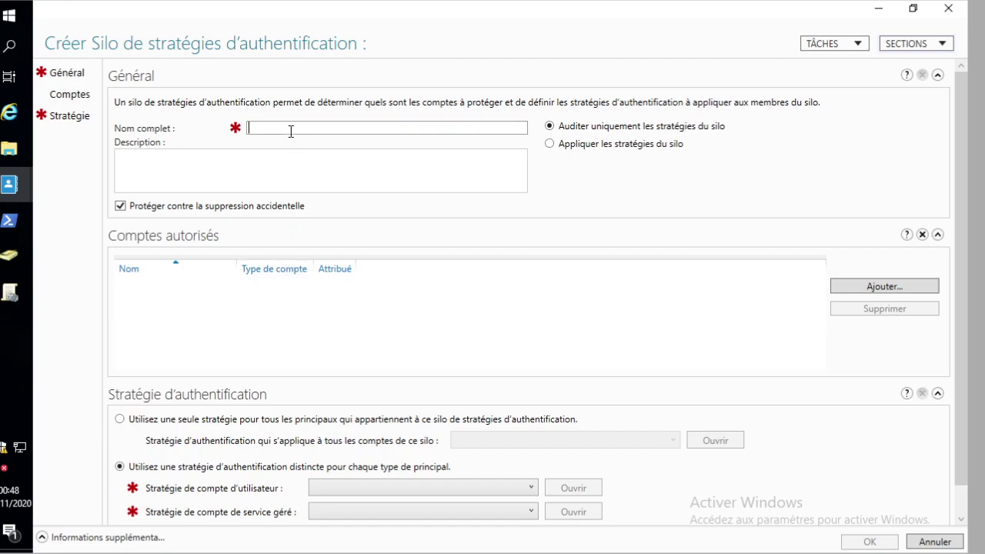
{"action": "type", "text": "P0"}
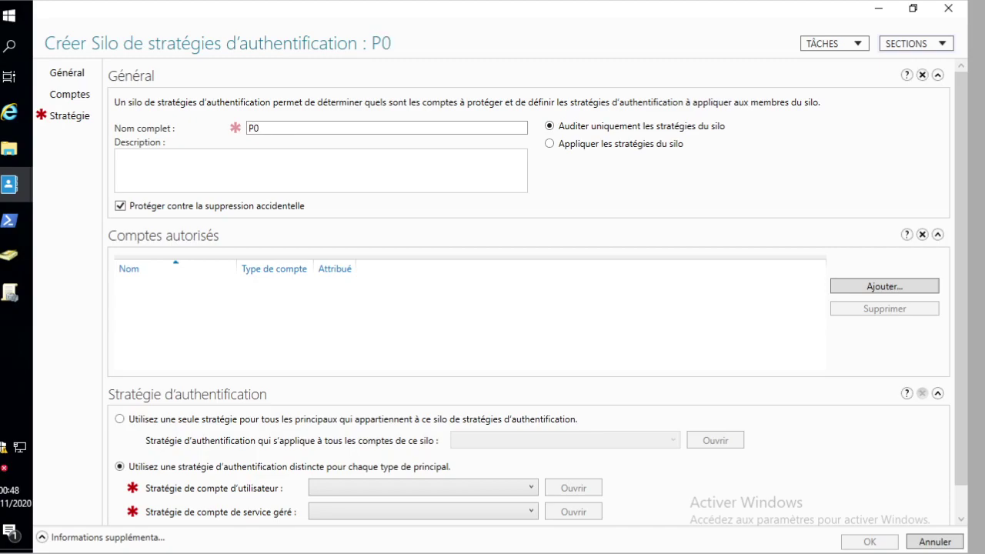
{"action": "type", "text": "Silo"}
{"action": "left_click", "coordinate": [638, 146]}
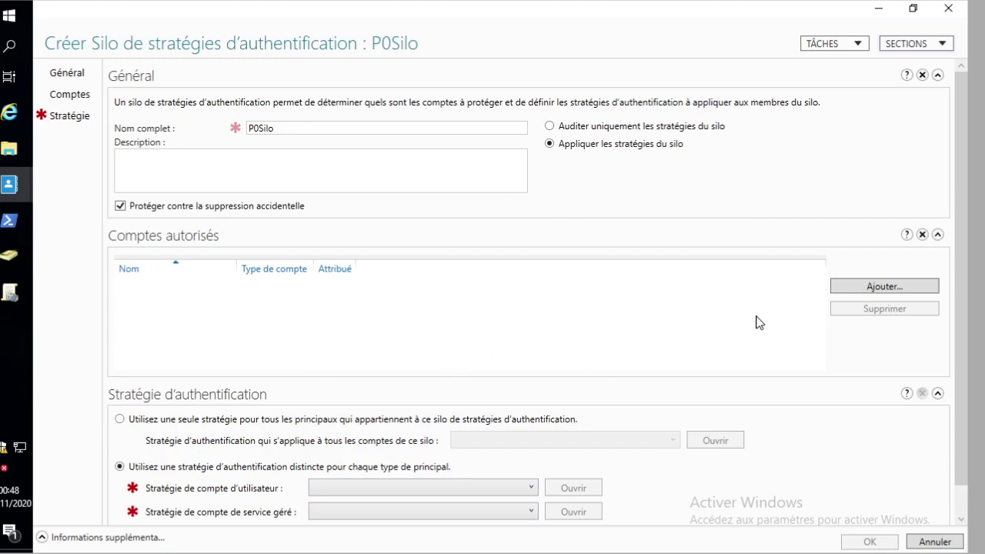
Add the user account located in info.lab/parc/user to the silo's permitted accounts.
{"action": "left_click", "coordinate": [851, 287]}
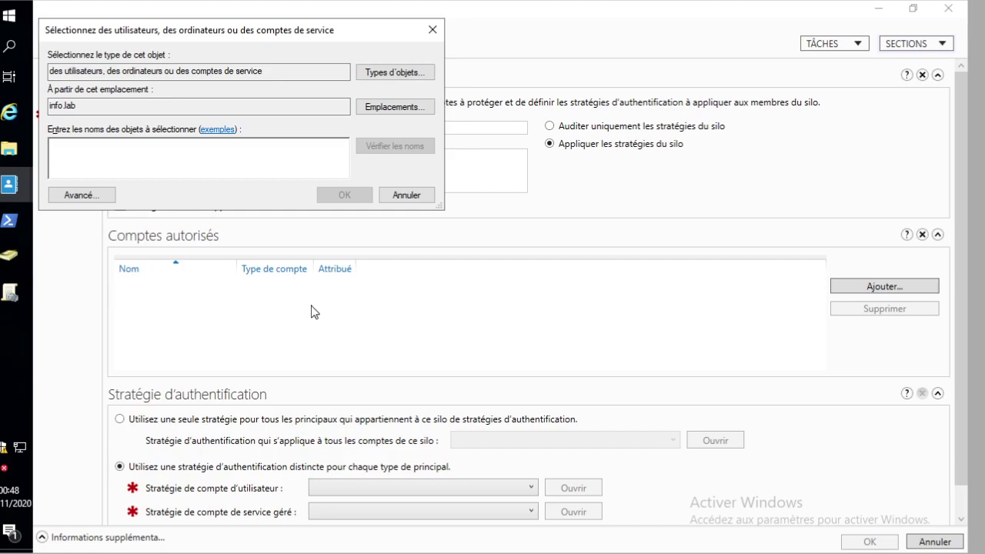
{"action": "type", "text": "mehdi"}
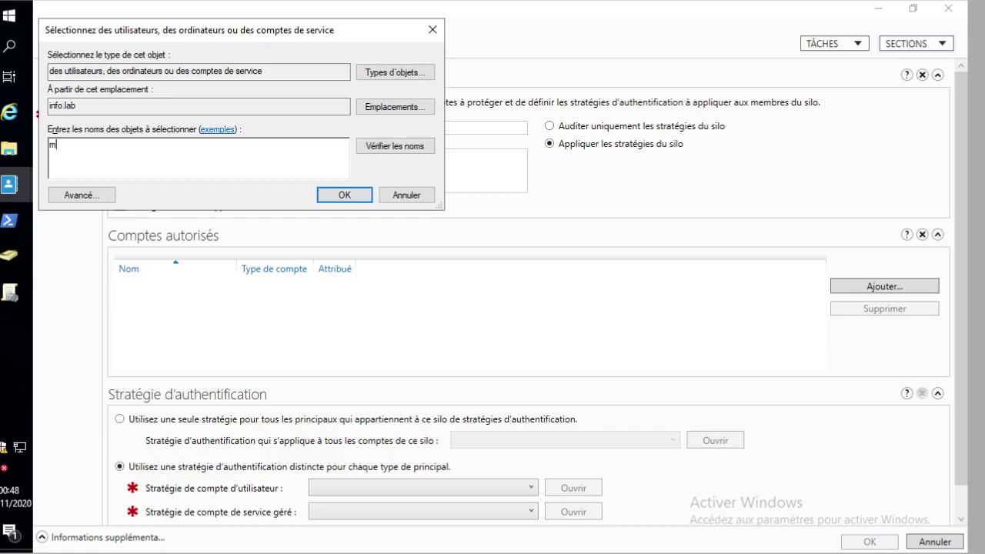
{"action": "key", "text": "Return"}
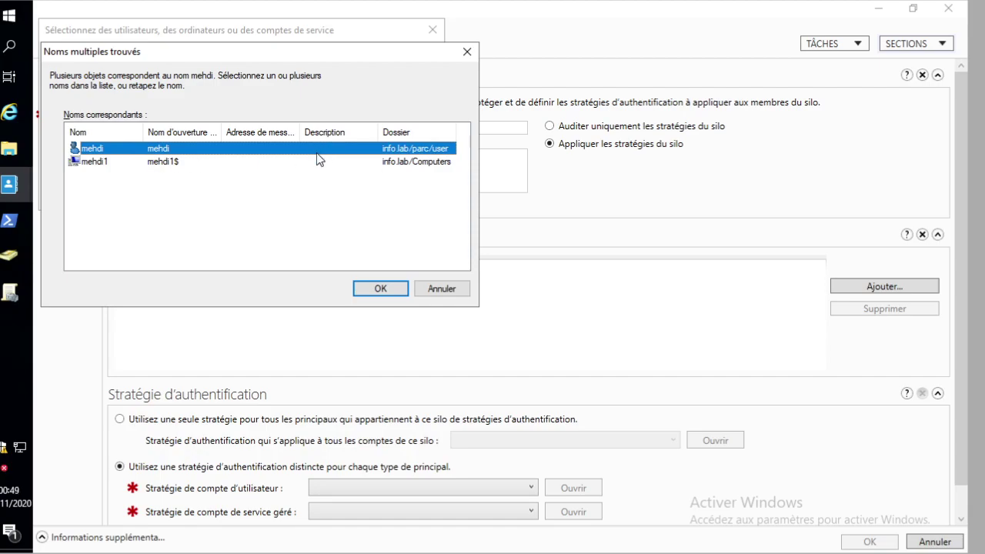
{"action": "left_click", "coordinate": [365, 290]}
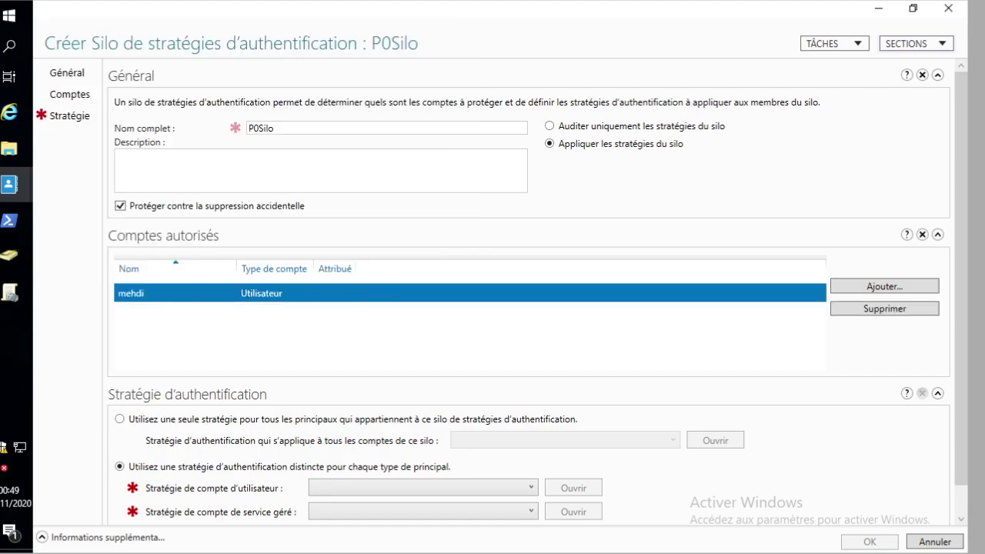
Add the computers DC-1 and ALPHORM128 to the silo's permitted accounts.
{"action": "mouse_move", "coordinate": [15, 293]}
{"action": "left_click", "coordinate": [833, 287]}
{"action": "type", "text": "dc"}
{"action": "left_click", "coordinate": [344, 194]}
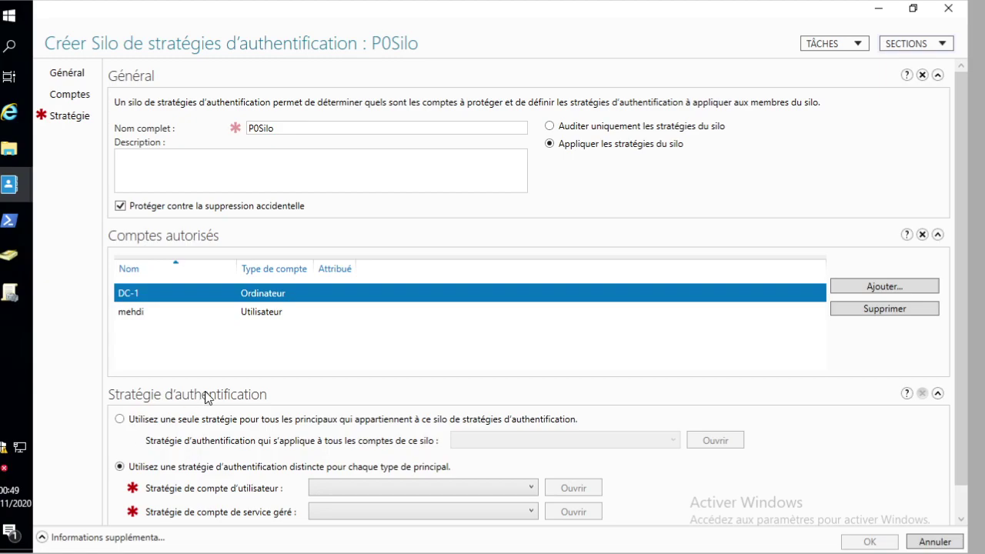
{"action": "left_click", "coordinate": [871, 291]}
{"action": "type", "text": "al"}
{"action": "key", "text": "Return"}
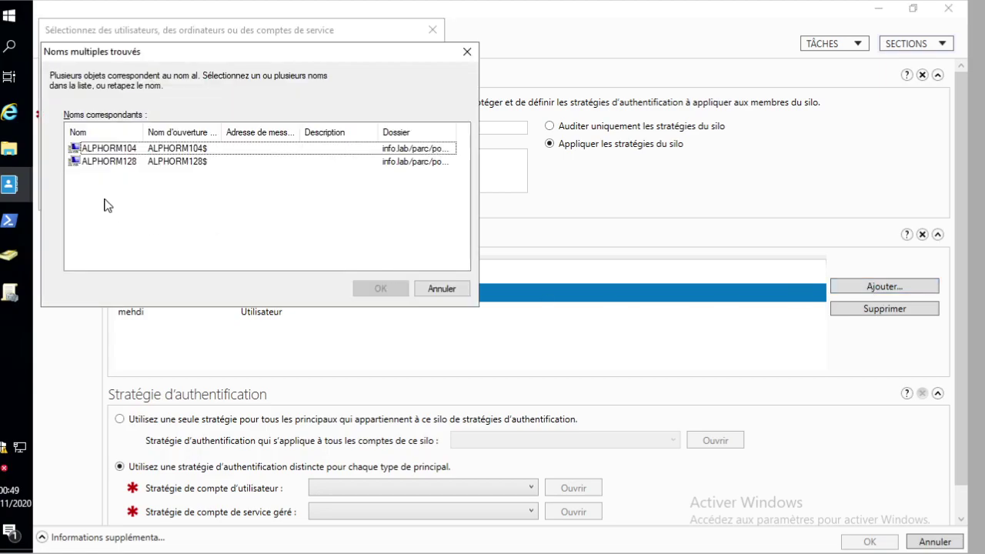
{"action": "double_click", "coordinate": [114, 169]}
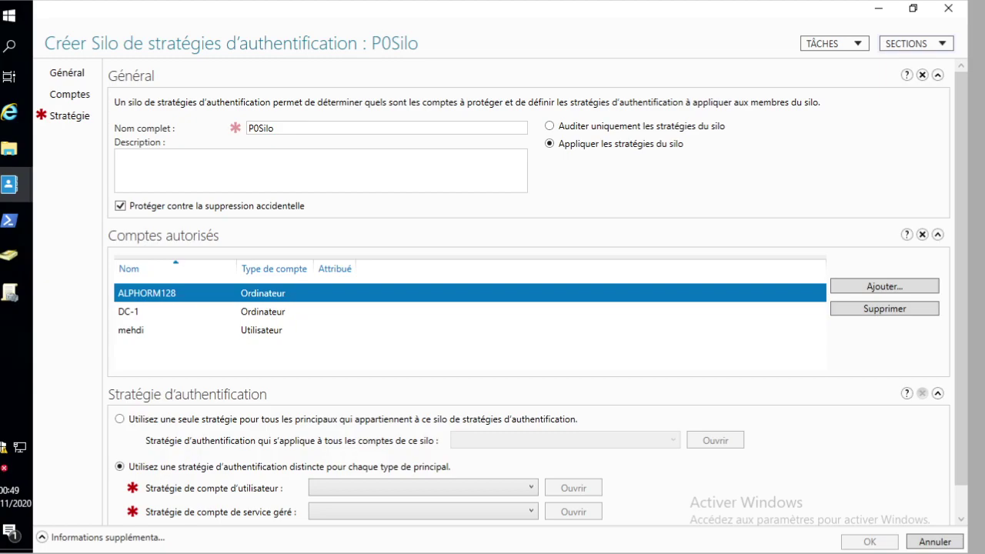
Apply P0-Authentification as the single policy for all principals of the silo and finish creating P0Silo.
{"action": "left_click", "coordinate": [193, 420]}
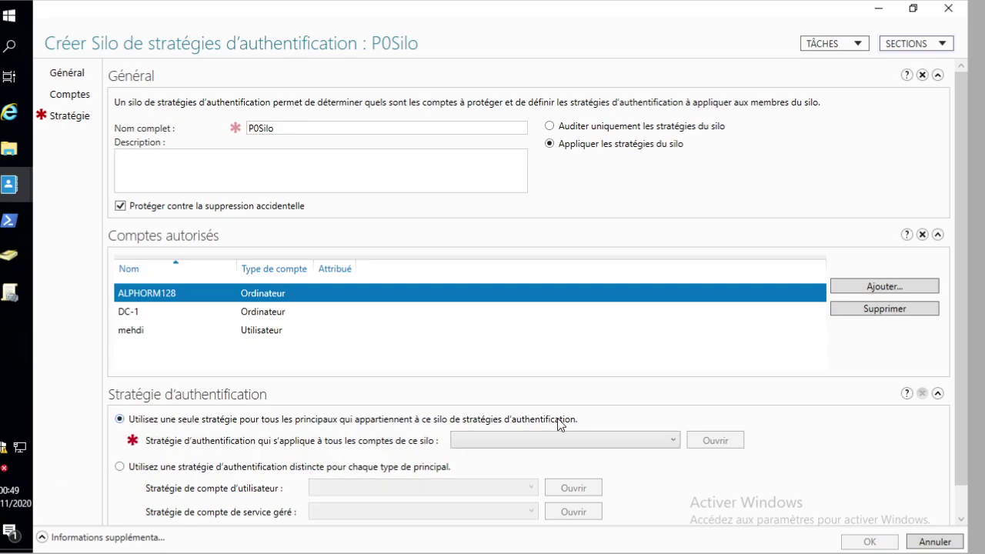
{"action": "left_click", "coordinate": [654, 440]}
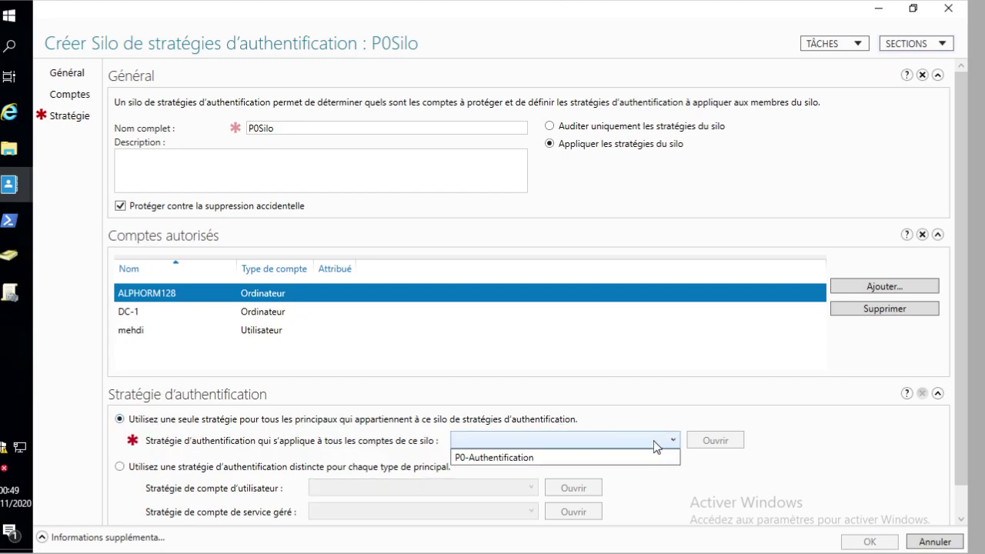
{"action": "left_click", "coordinate": [562, 461]}
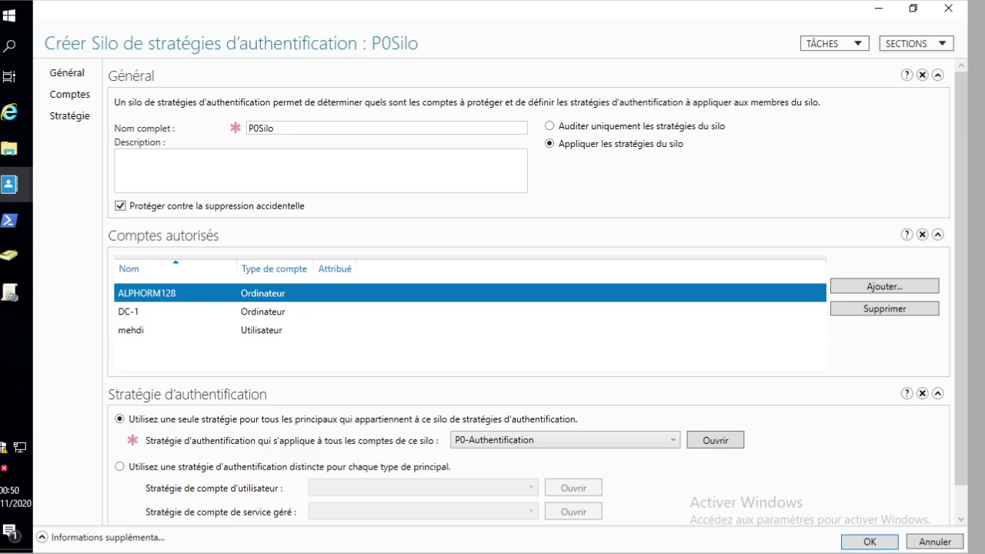
{"action": "left_click", "coordinate": [868, 541]}
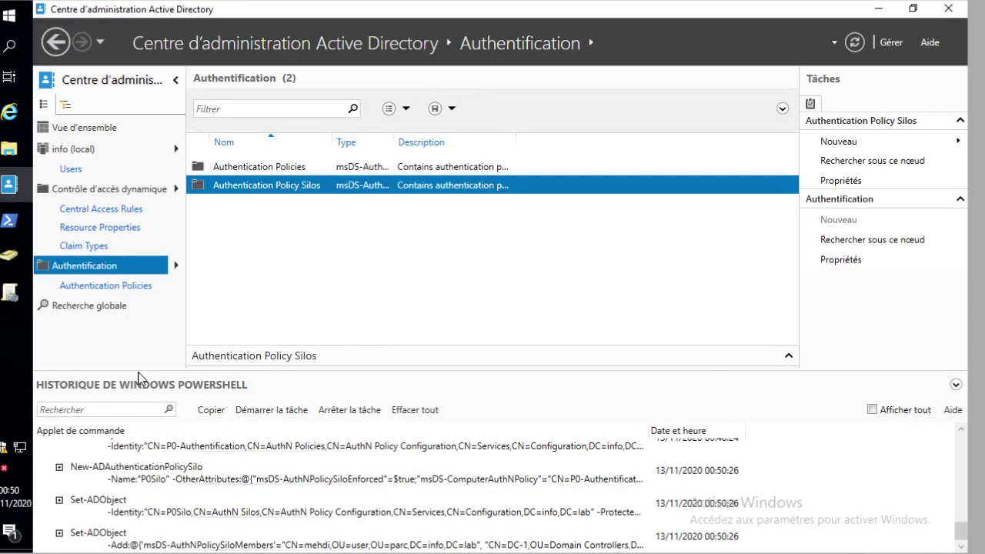
Run a global search for dc-1 in info (local) and open the properties of the DC-1 domain controller.
{"action": "left_click_drag", "start_coordinate": [139, 362], "coordinate": [128, 429]}
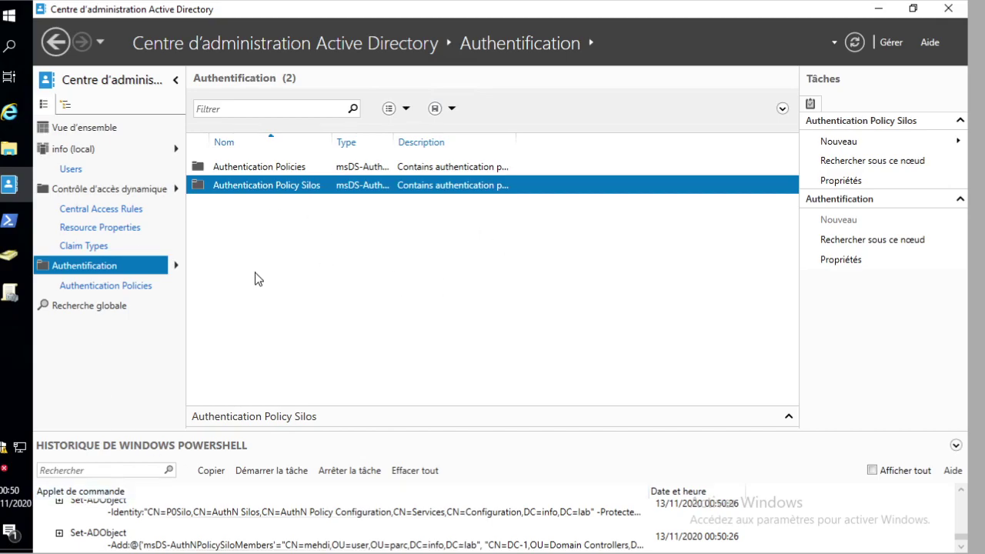
{"action": "mouse_move", "coordinate": [9, 293]}
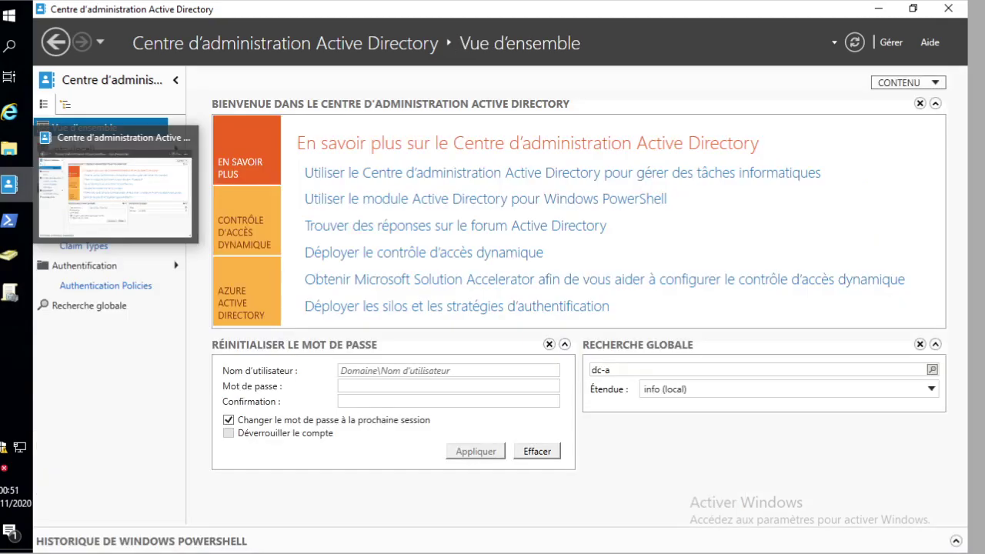
{"action": "left_click", "coordinate": [672, 370]}
{"action": "key", "text": "BackSpace"}
{"action": "type", "text": "1"}
{"action": "key", "text": "Return"}
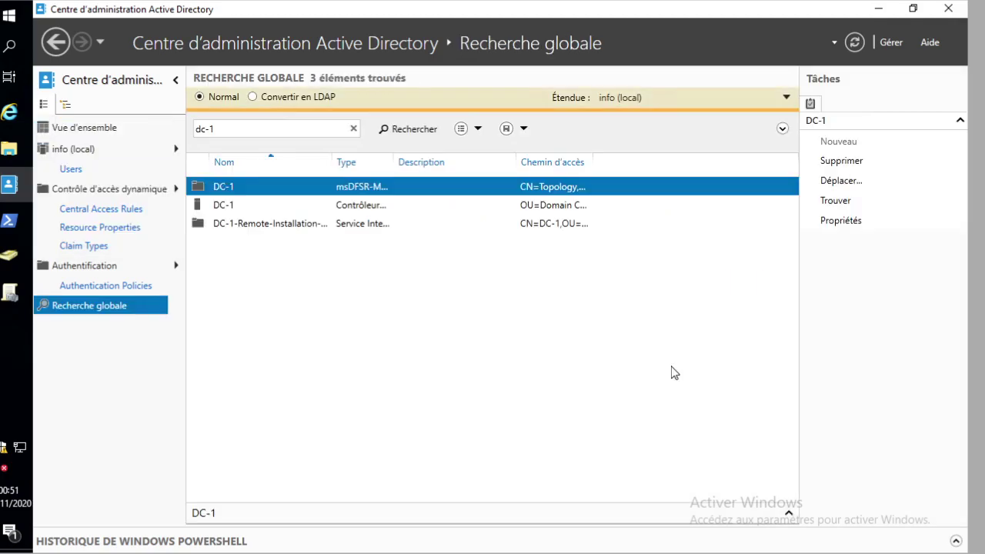
{"action": "right_click", "coordinate": [363, 214]}
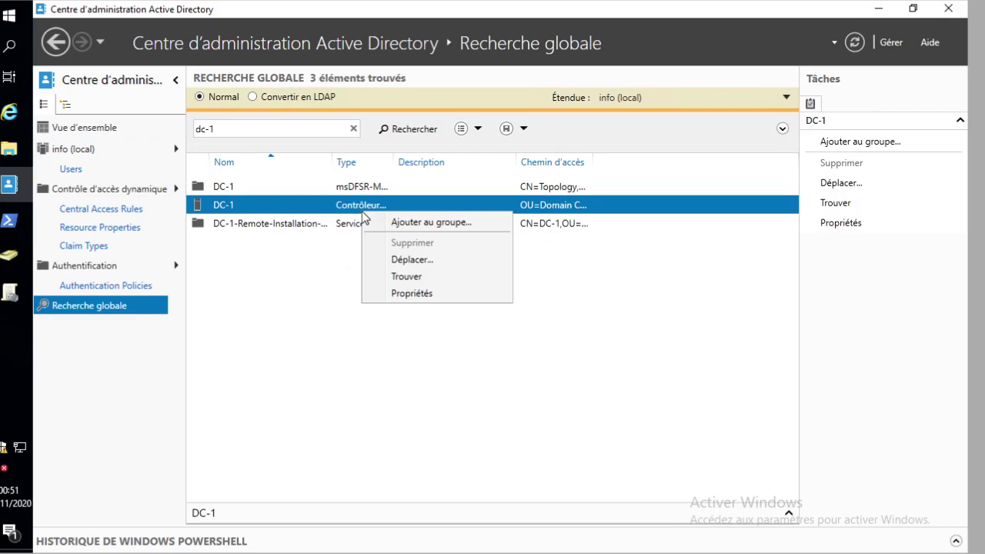
{"action": "left_click", "coordinate": [426, 295]}
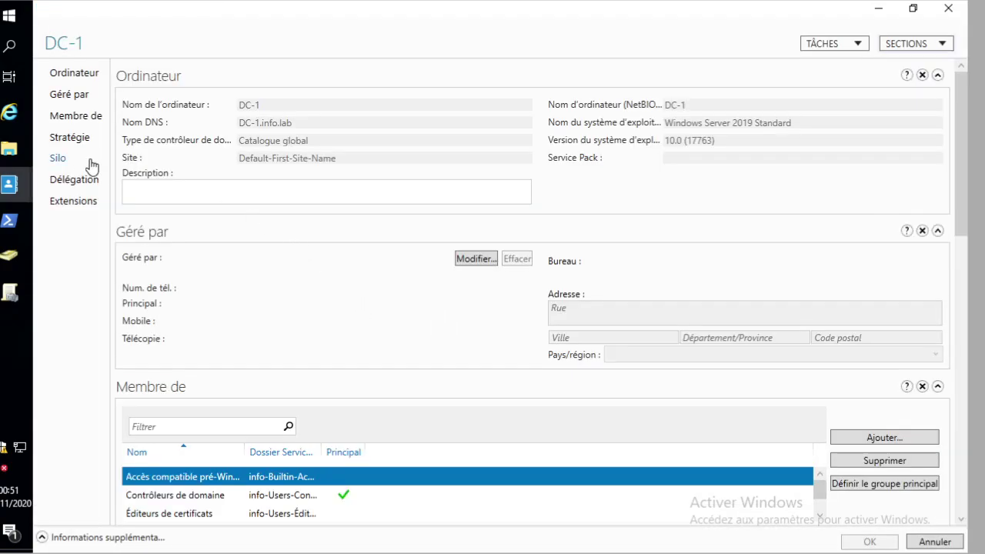
Assign the P0Silo authentication policy silo to the DC-1 computer and save its properties.
{"action": "left_click", "coordinate": [68, 158]}
{"action": "left_click", "coordinate": [257, 101]}
{"action": "left_click", "coordinate": [374, 123]}
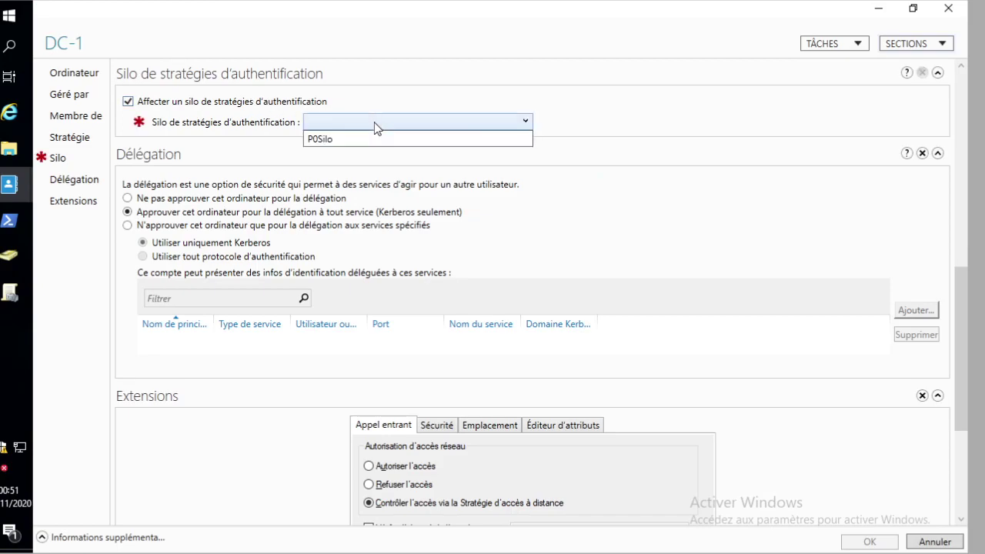
{"action": "left_click", "coordinate": [371, 137]}
{"action": "mouse_move", "coordinate": [8, 184]}
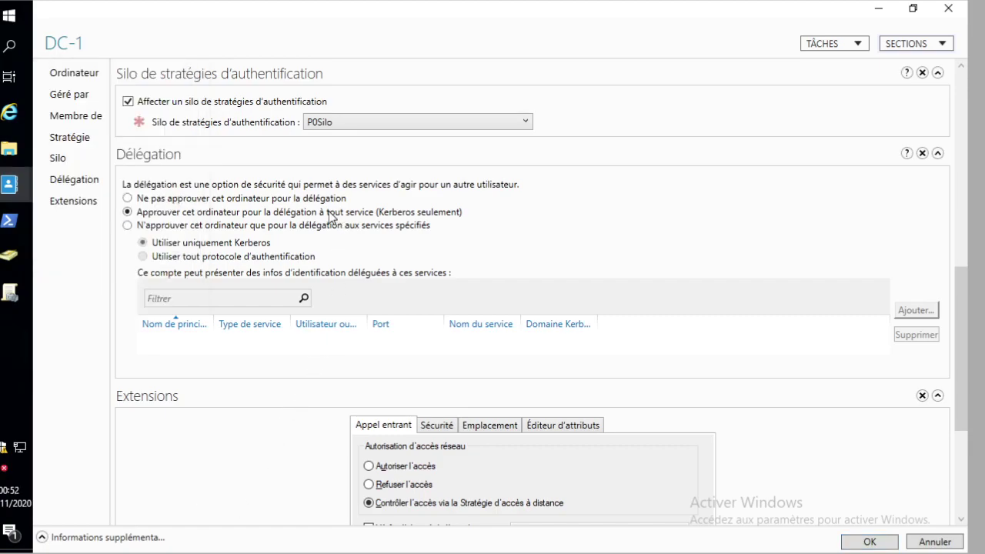
{"action": "mouse_move", "coordinate": [10, 292]}
{"action": "left_click", "coordinate": [870, 542]}
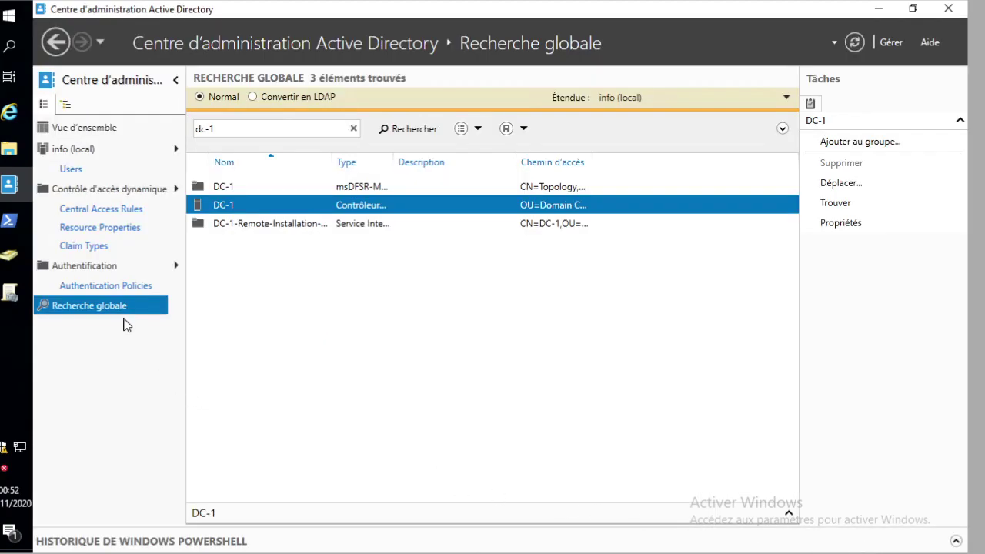
Open P0Silo from the Authentication Policy Silos container and check which of its permitted accounts are assigned to the silo.
{"action": "left_click", "coordinate": [101, 288]}
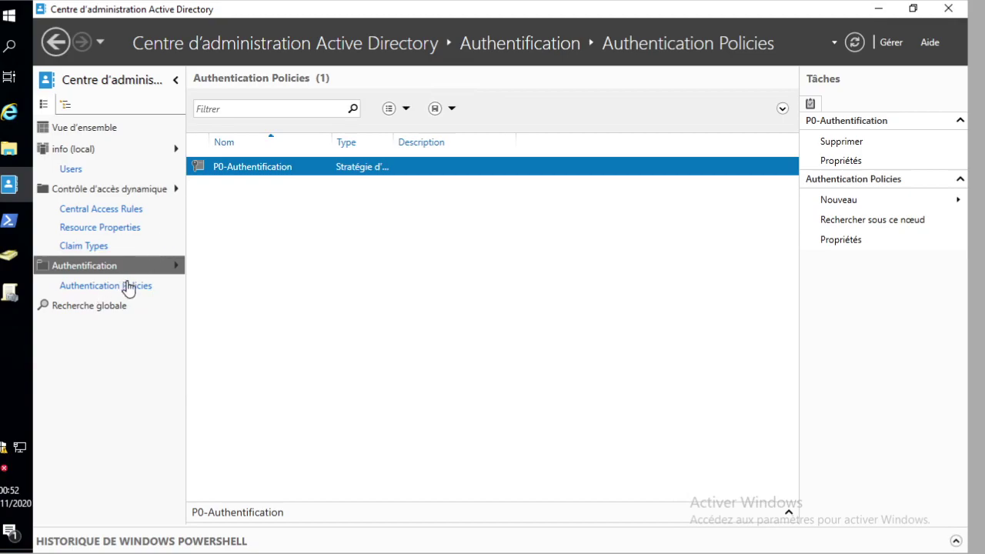
{"action": "left_click", "coordinate": [111, 266]}
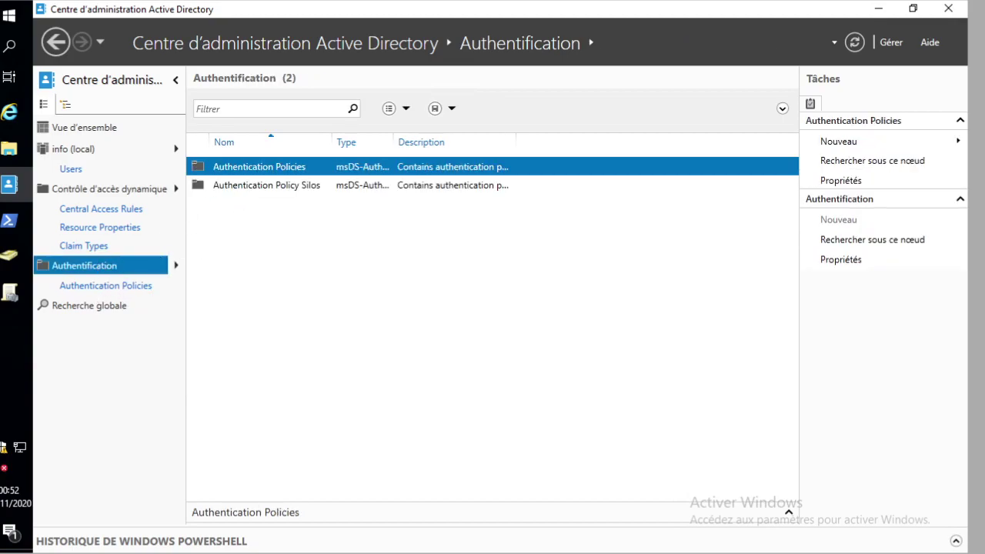
{"action": "key", "text": "Down"}
{"action": "key", "text": "Return"}
{"action": "double_click", "coordinate": [341, 171]}
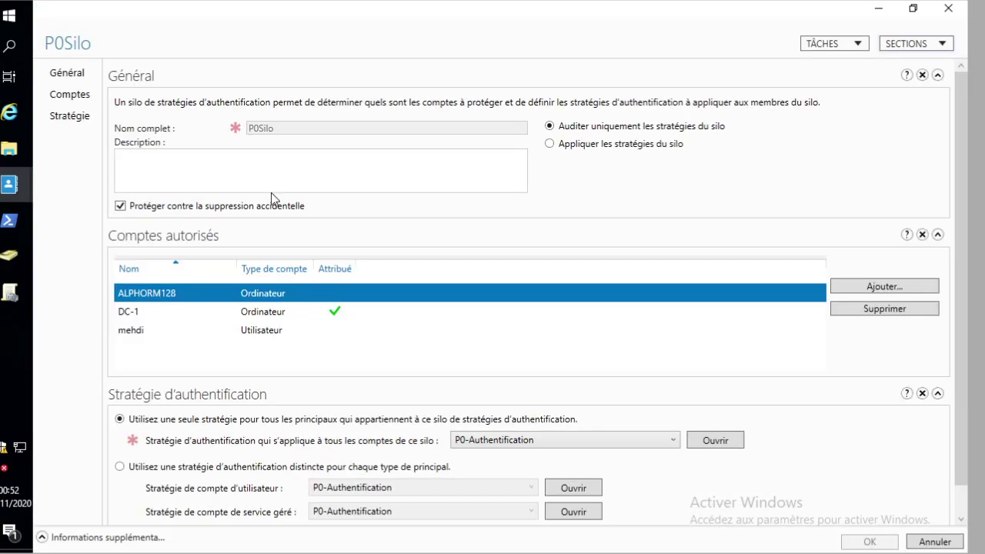
{"action": "left_click", "coordinate": [266, 312]}
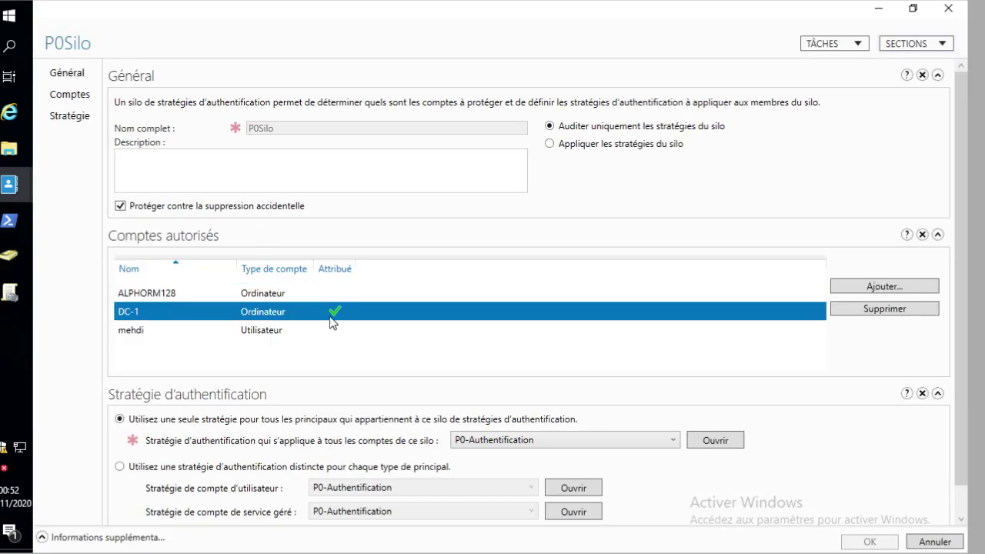
{"action": "left_click", "coordinate": [278, 337]}
{"action": "left_click", "coordinate": [279, 300]}
{"action": "left_click", "coordinate": [279, 312]}
{"action": "left_click", "coordinate": [279, 339]}
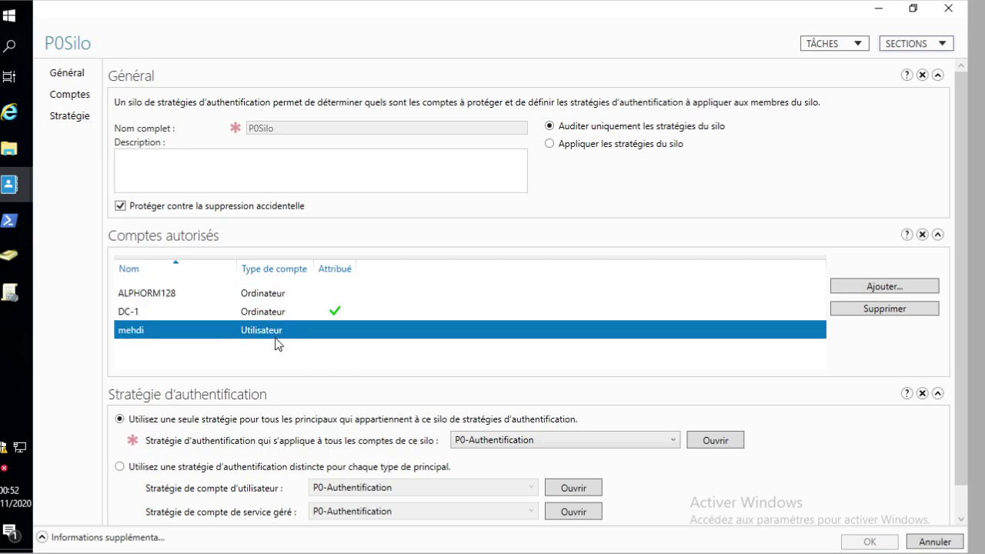
Close P0Silo, run a global search in info (local) for the user account permitted in the silo, and open that account's properties.
{"action": "left_click", "coordinate": [933, 543]}
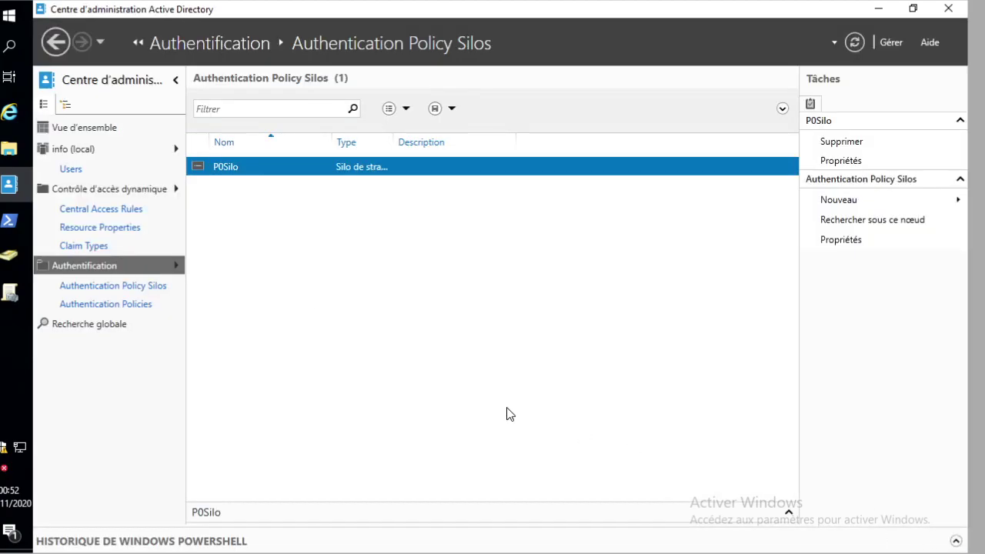
{"action": "left_click", "coordinate": [98, 132]}
{"action": "left_click", "coordinate": [732, 369]}
{"action": "type", "text": "mehdi"}
{"action": "key", "text": "Return"}
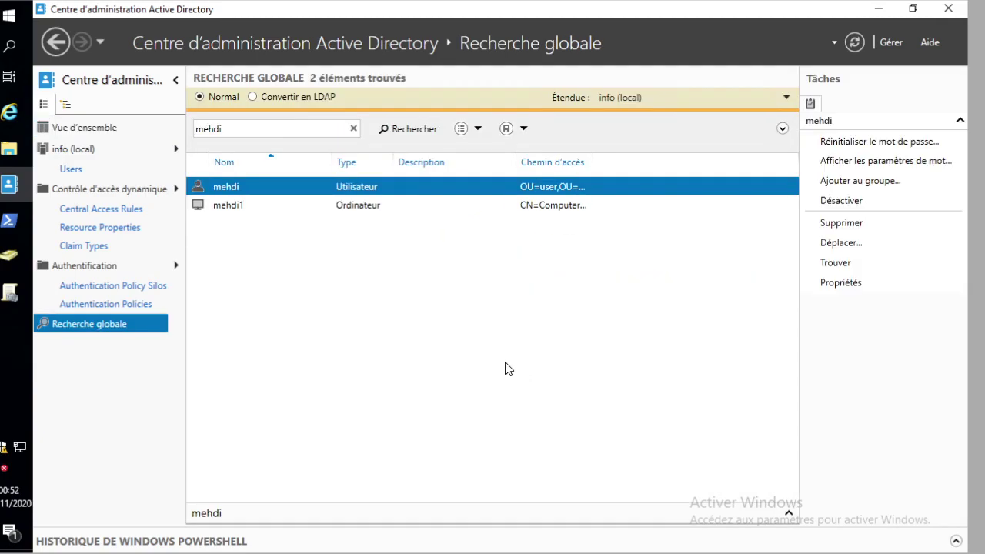
{"action": "right_click", "coordinate": [266, 186]}
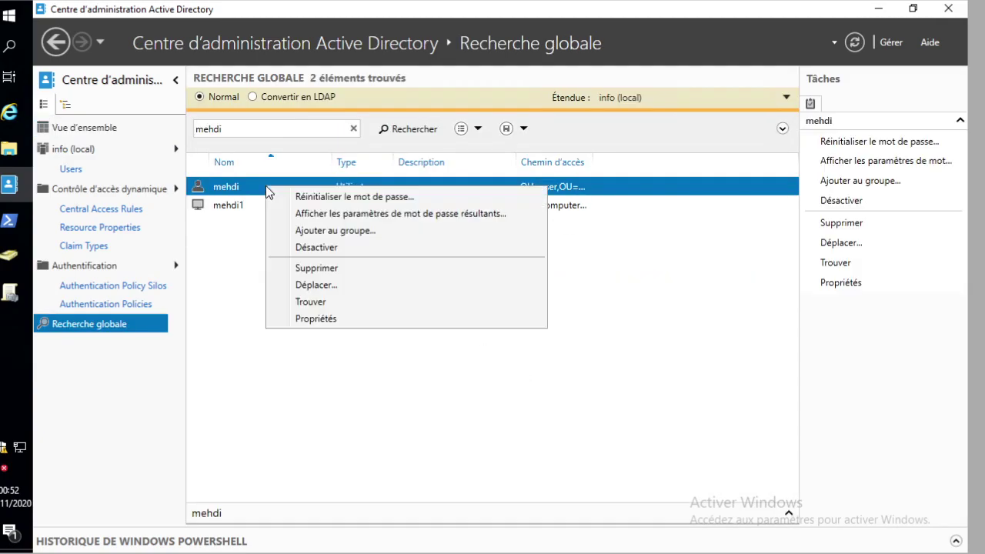
{"action": "left_click", "coordinate": [326, 317]}
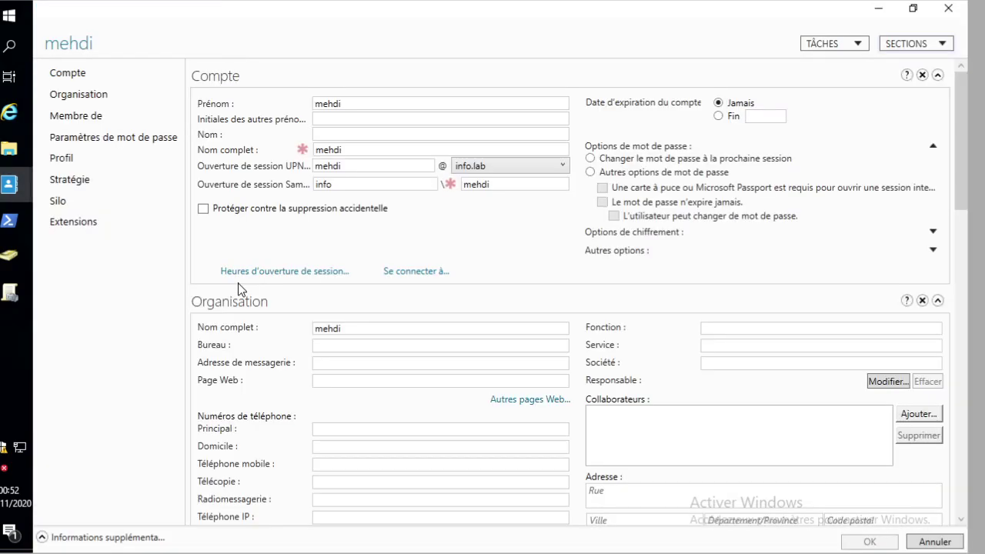
Assign the P0Silo authentication policy silo to the user account and save its properties.
{"action": "left_click", "coordinate": [58, 201]}
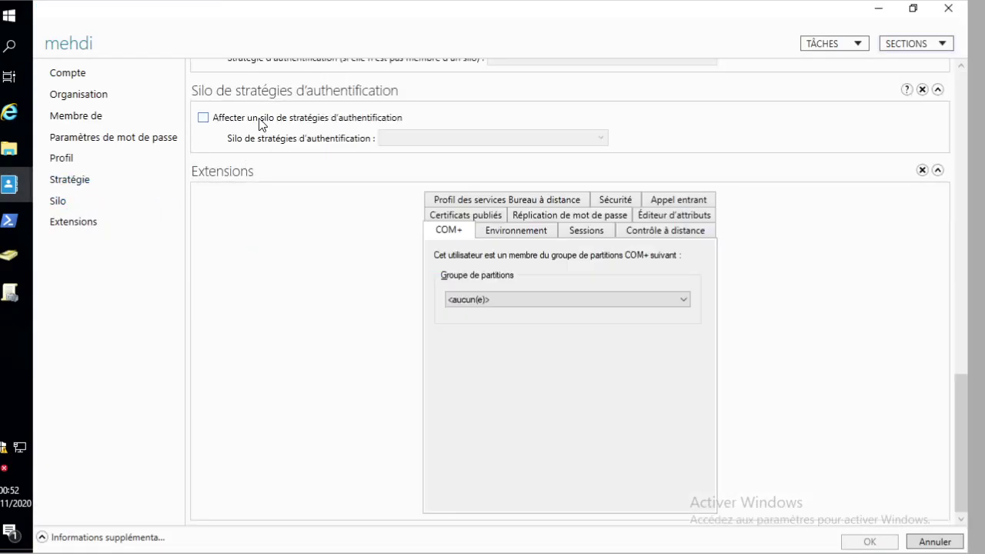
{"action": "left_click", "coordinate": [364, 123]}
{"action": "left_click", "coordinate": [440, 140]}
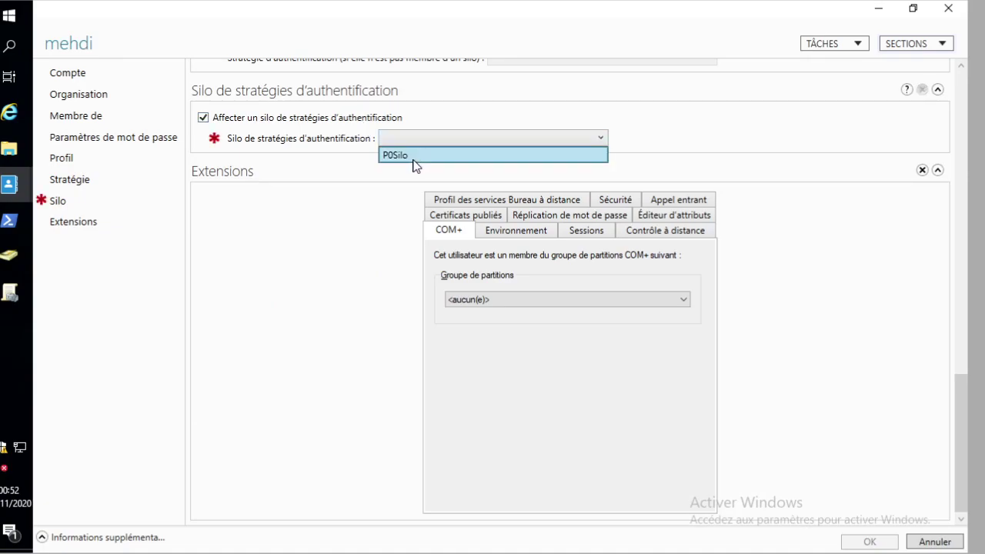
{"action": "left_click", "coordinate": [415, 154]}
{"action": "left_click", "coordinate": [863, 543]}
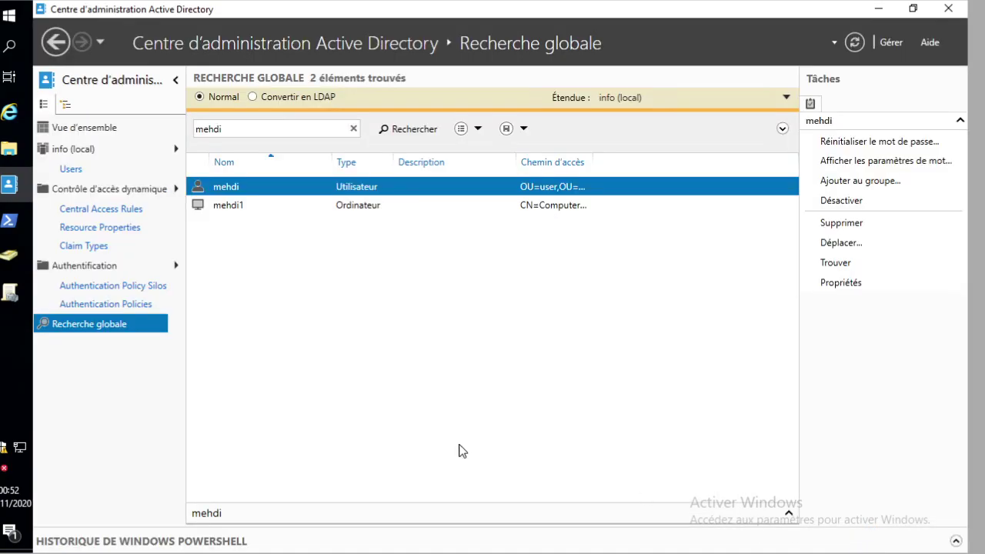
Review the P0-Authentification policy's properties, and check in P0Silo which permitted accounts are assigned to the silo.
{"action": "left_click", "coordinate": [115, 304]}
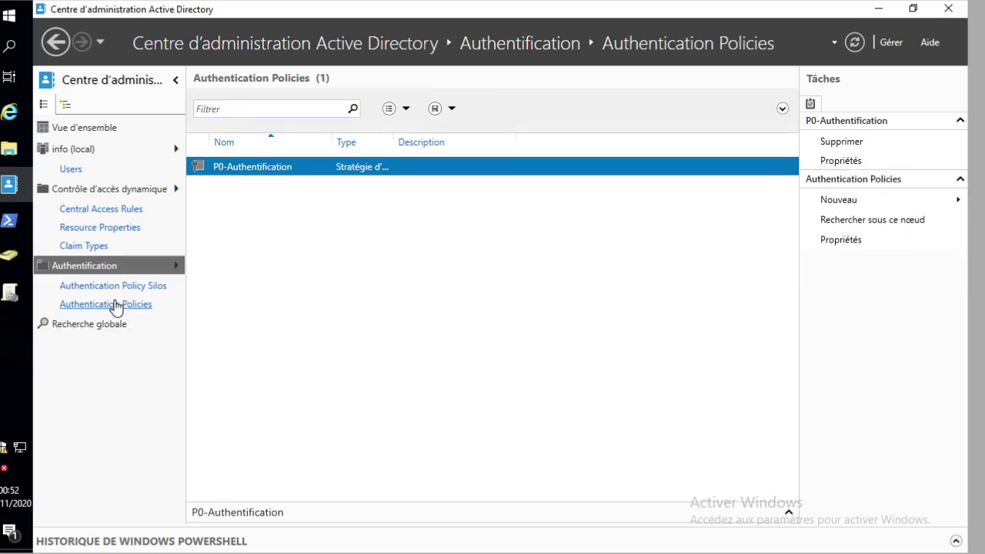
{"action": "double_click", "coordinate": [239, 168]}
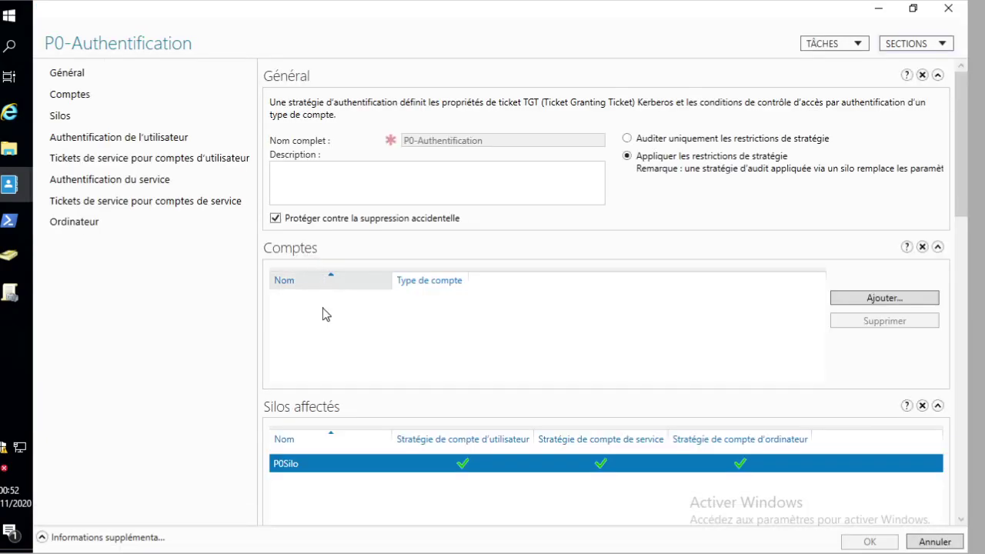
{"action": "left_click", "coordinate": [934, 542]}
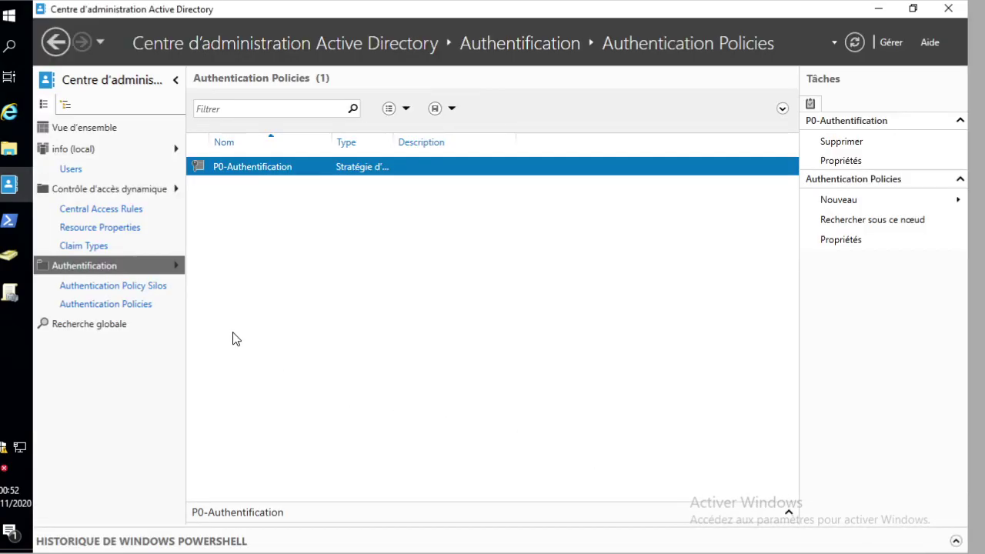
{"action": "left_click", "coordinate": [111, 287]}
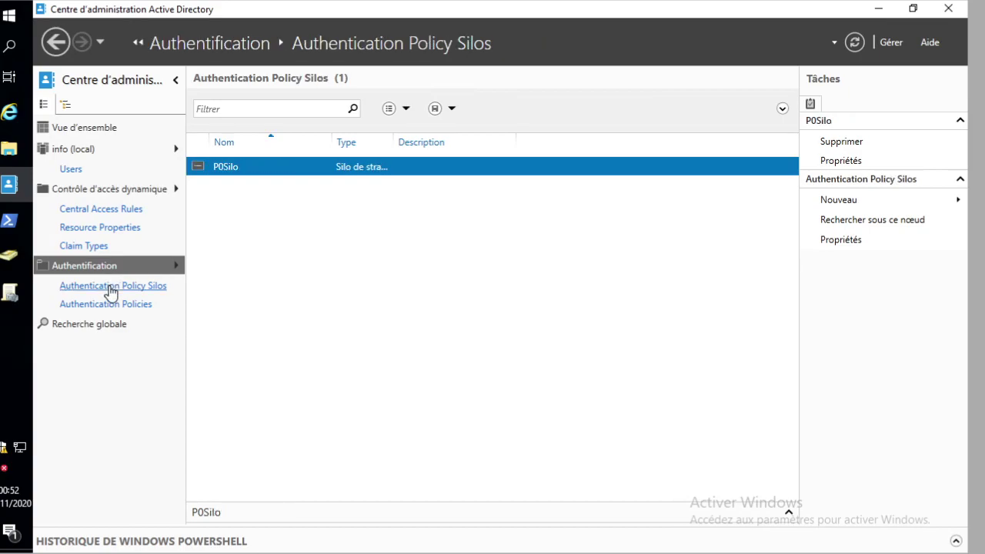
{"action": "double_click", "coordinate": [227, 171]}
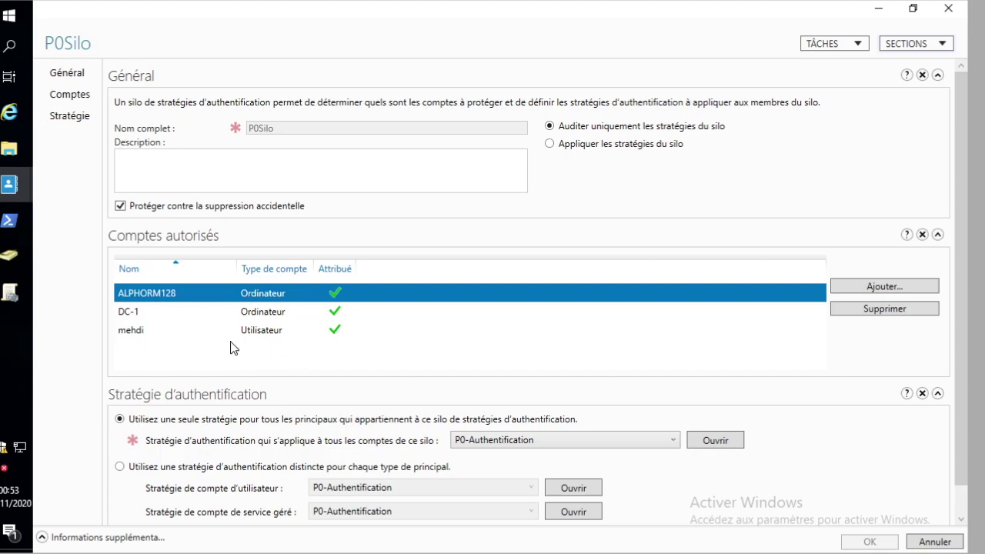
{"action": "left_click", "coordinate": [934, 542]}
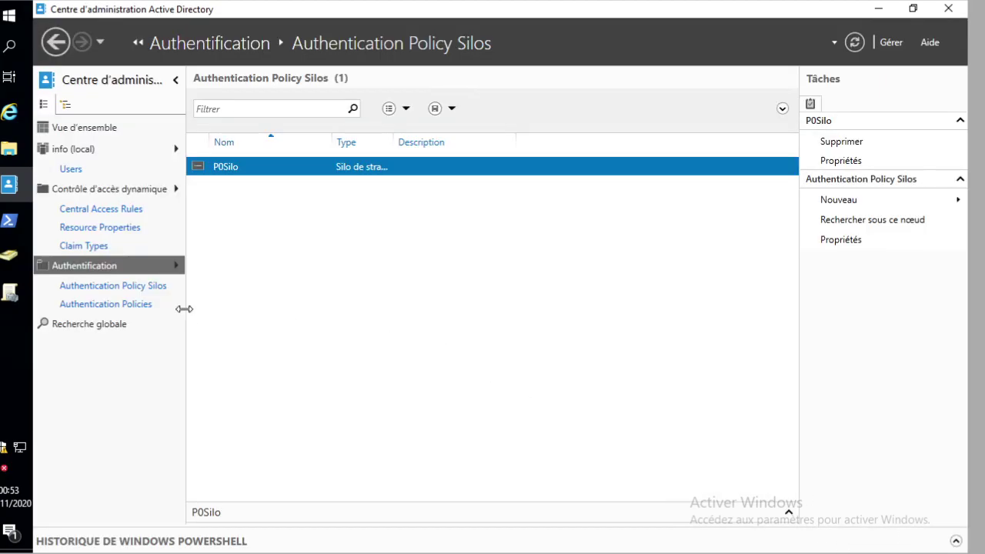
Open the P0-Authentification policy's properties and add an access control condition under Authentification de l'utilisateur.
{"action": "left_click", "coordinate": [139, 305]}
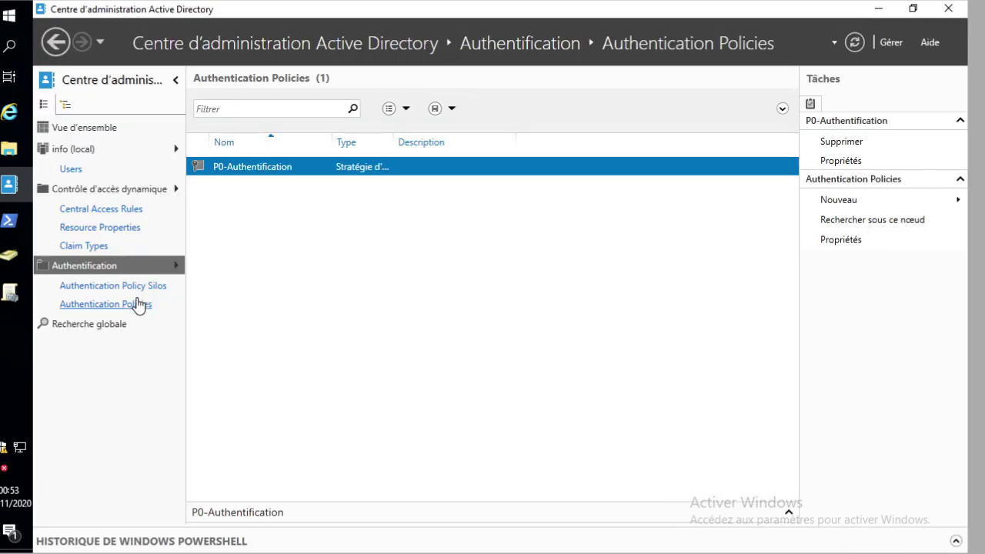
{"action": "right_click", "coordinate": [250, 170]}
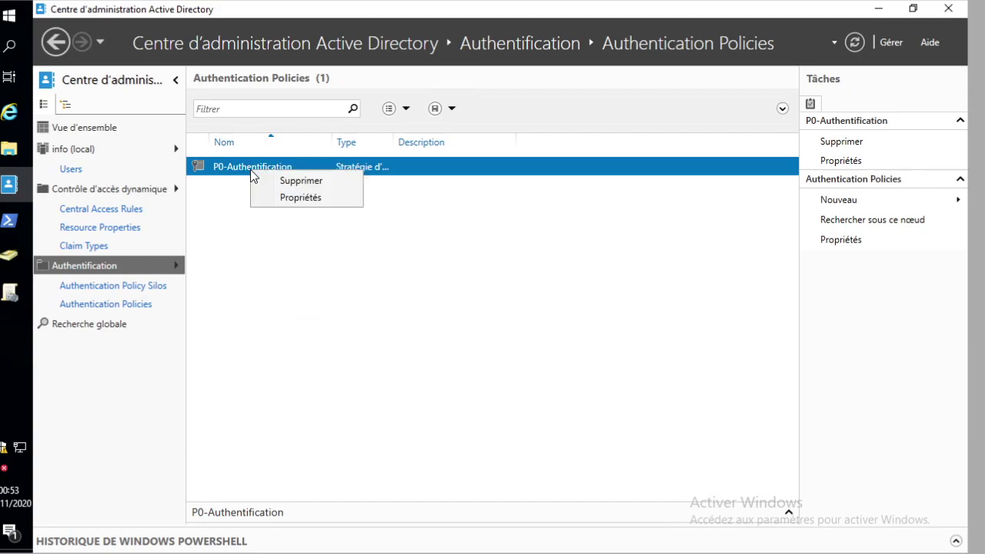
{"action": "left_click", "coordinate": [300, 198]}
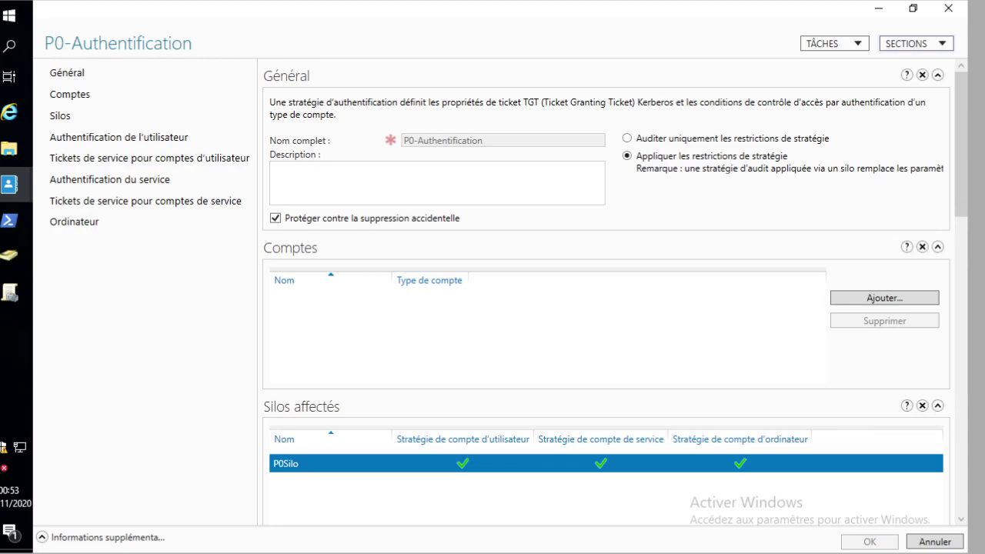
{"action": "scroll", "coordinate": [389, 446], "scroll_direction": "down", "scroll_amount": 1}
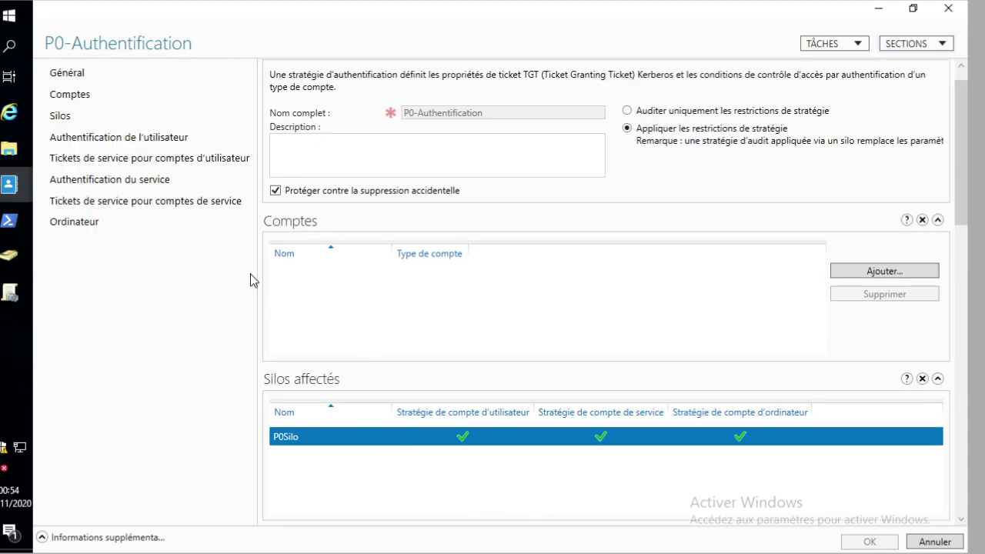
{"action": "left_click", "coordinate": [62, 116]}
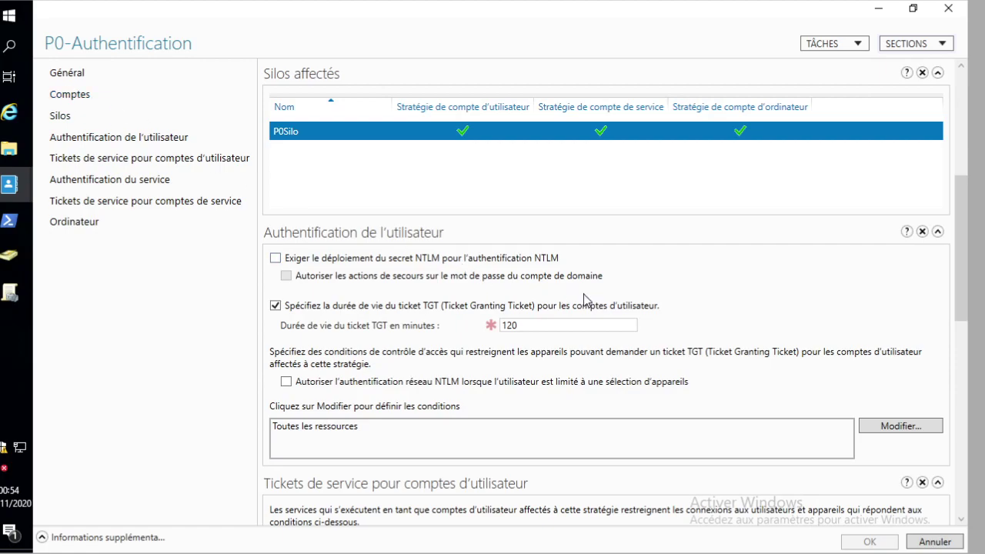
{"action": "left_click", "coordinate": [914, 431]}
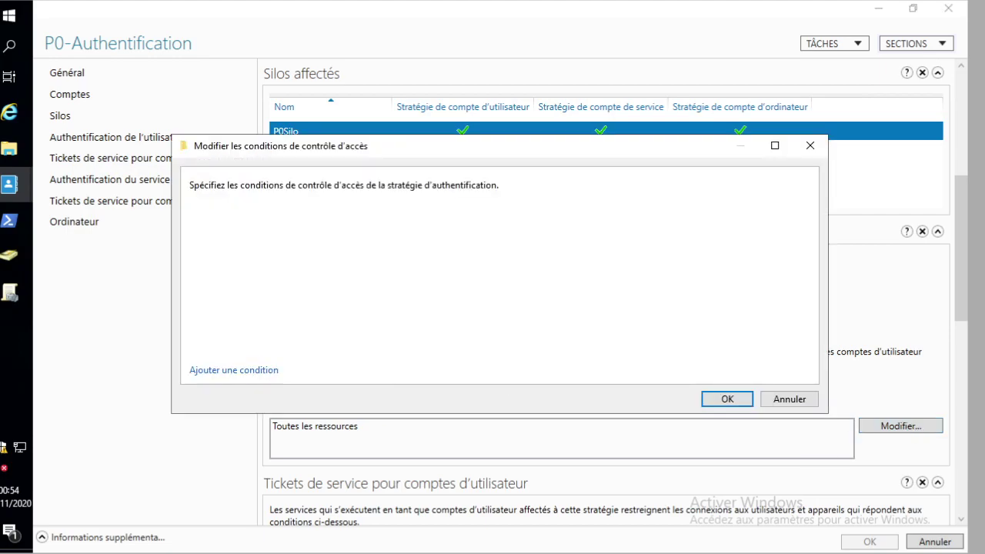
{"action": "left_click", "coordinate": [256, 372]}
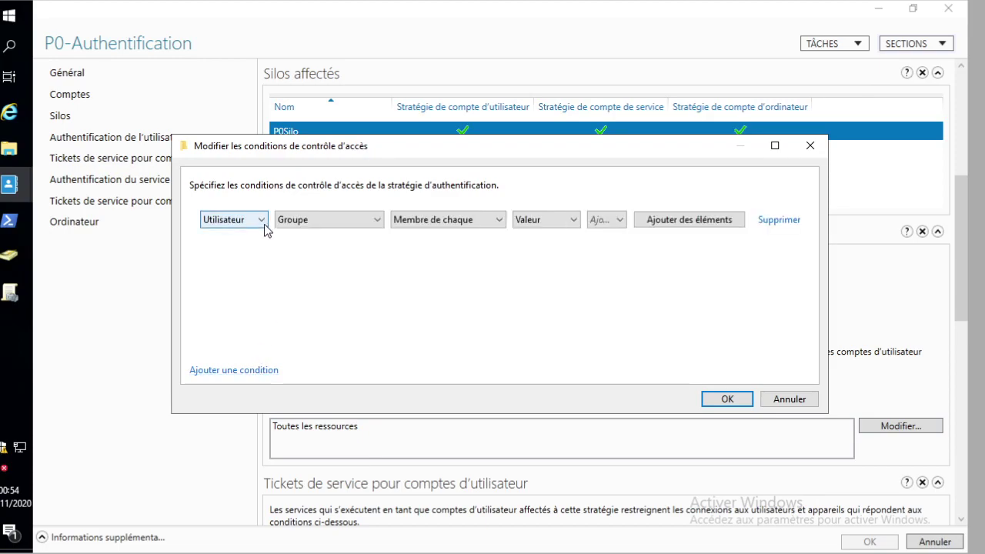
Base the Utilisateur condition on the AuthenticationSilo attribute with the operator Est égal à.
{"action": "left_click", "coordinate": [318, 221]}
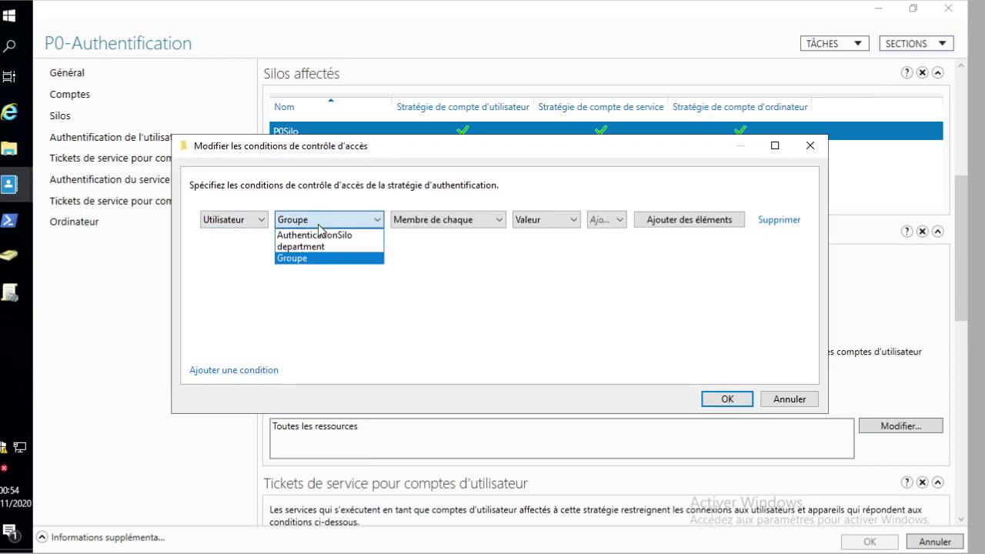
{"action": "left_click", "coordinate": [321, 234]}
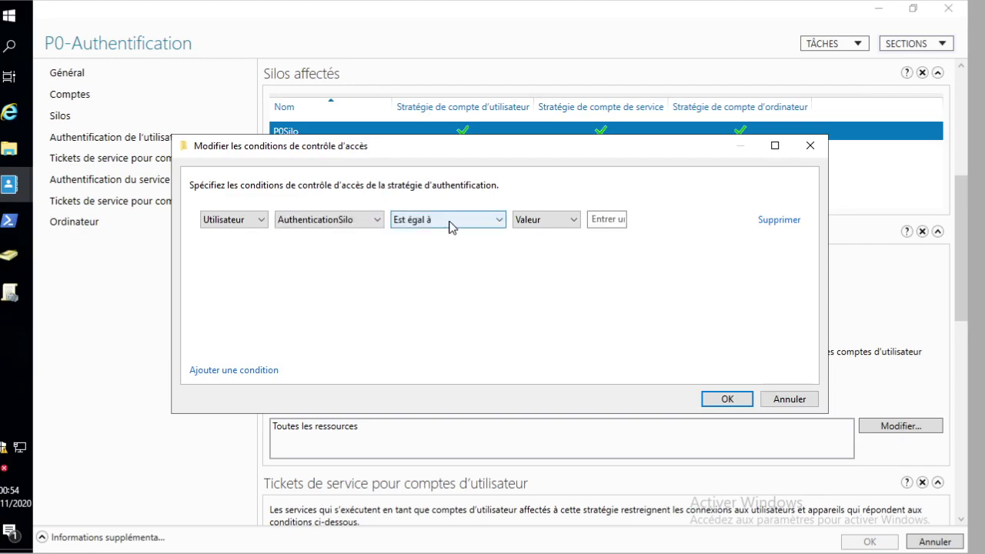
{"action": "left_click", "coordinate": [618, 218]}
{"action": "left_click", "coordinate": [575, 221]}
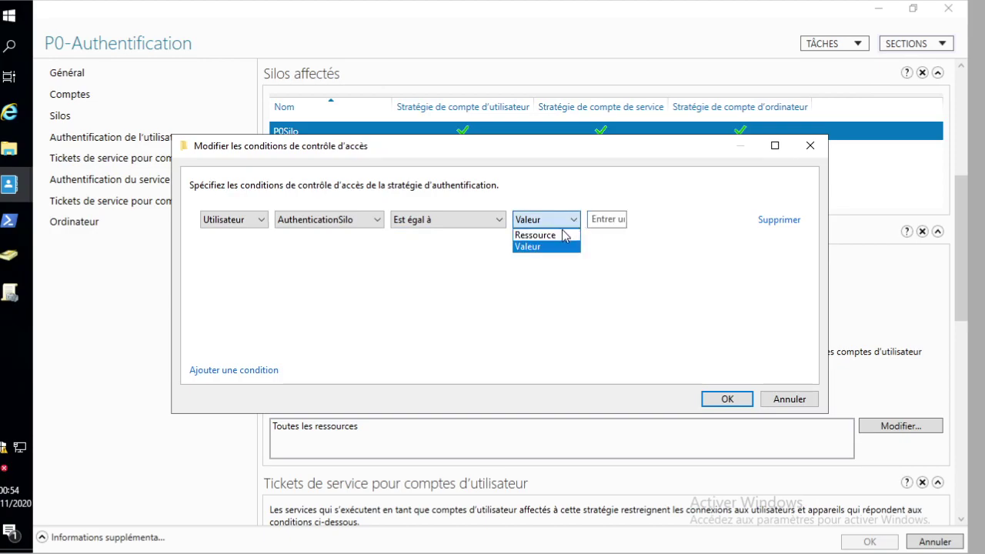
{"action": "left_click", "coordinate": [563, 237]}
{"action": "left_click", "coordinate": [591, 223]}
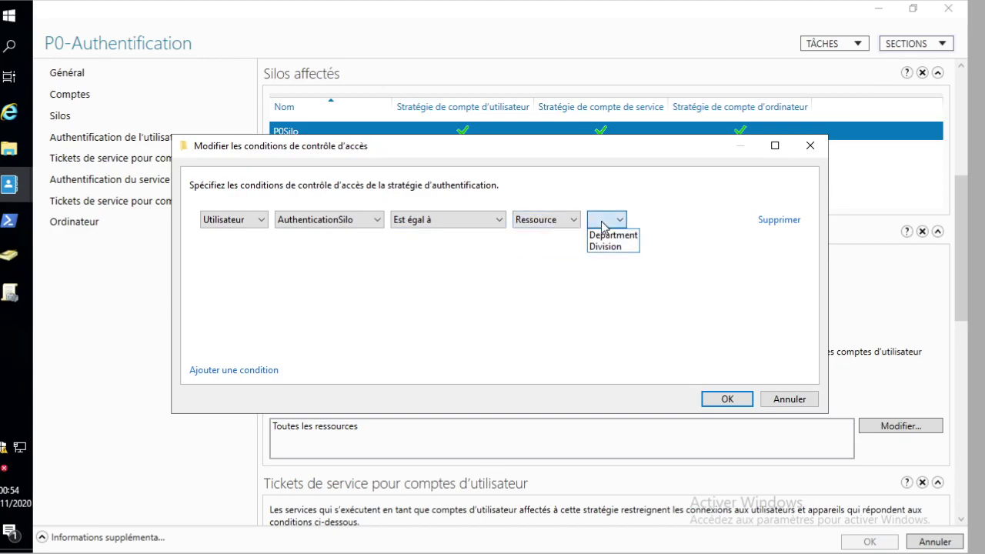
{"action": "left_click", "coordinate": [563, 221]}
{"action": "left_click", "coordinate": [564, 221]}
{"action": "left_click", "coordinate": [554, 244]}
Enter P0Silo as the comparison value of the AuthenticationSilo condition.
{"action": "left_click", "coordinate": [602, 222]}
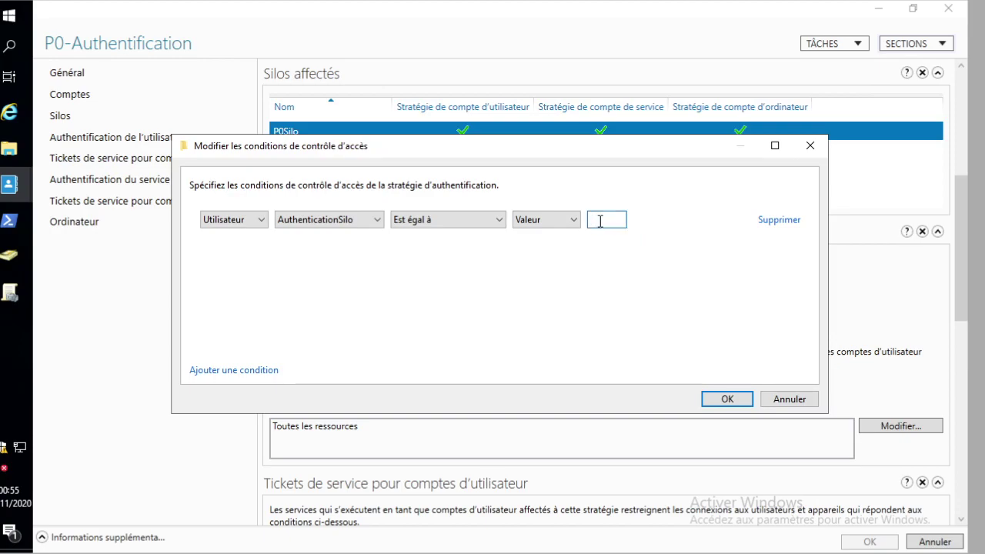
{"action": "type", "text": "P0Si"}
{"action": "left_click_drag", "start_coordinate": [535, 151], "coordinate": [531, 178]}
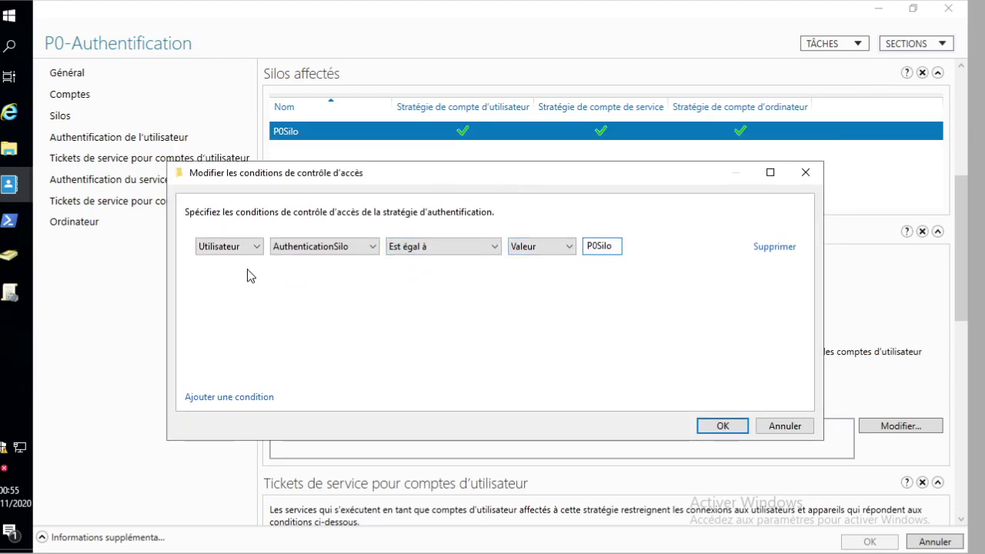
{"action": "left_click", "coordinate": [323, 246]}
{"action": "left_click", "coordinate": [287, 261]}
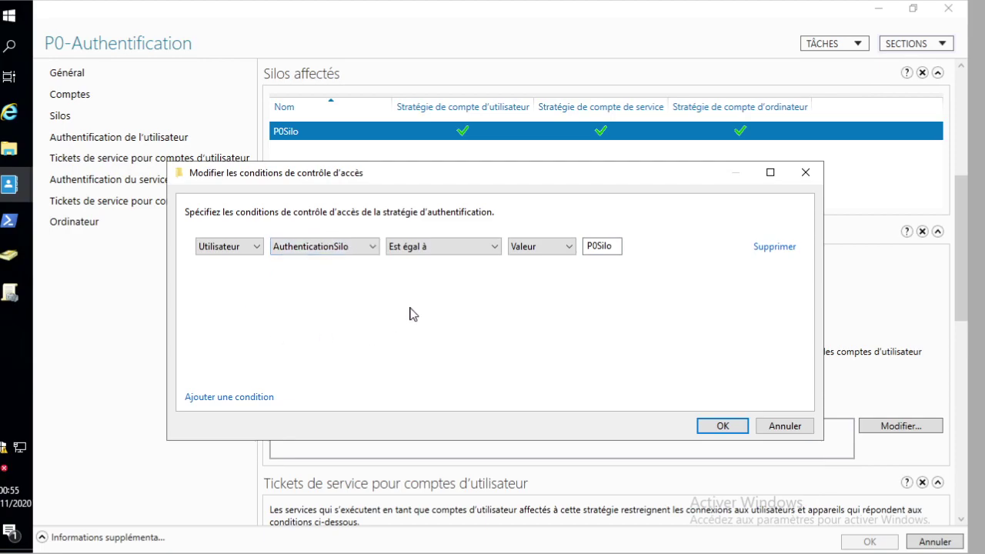
{"action": "left_click", "coordinate": [306, 248]}
{"action": "left_click", "coordinate": [248, 247]}
{"action": "left_click", "coordinate": [245, 246]}
{"action": "left_click", "coordinate": [245, 247]}
{"action": "left_click_drag", "start_coordinate": [586, 247], "coordinate": [608, 249]}
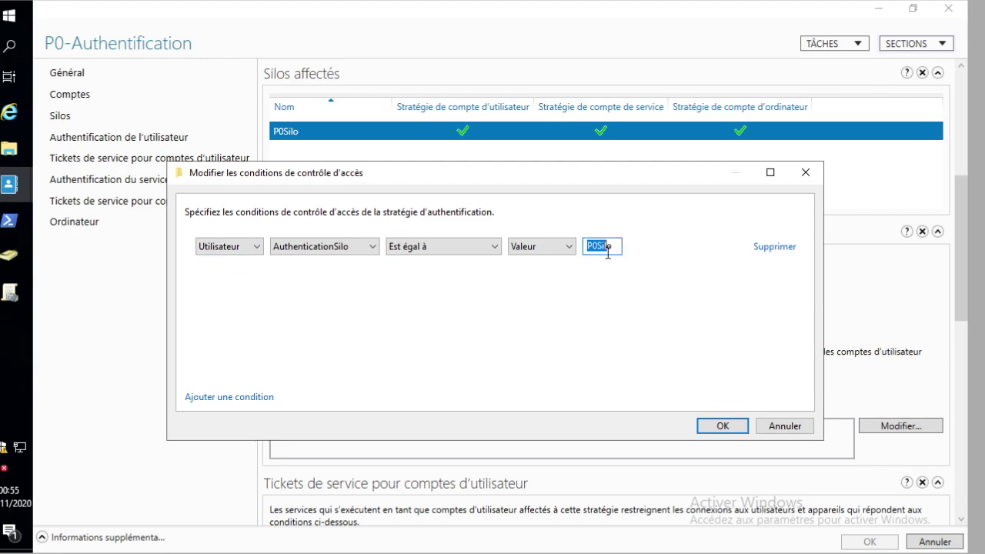
Confirm the access control condition, save the P0-Authentification policy and close its properties.
{"action": "left_click", "coordinate": [709, 426]}
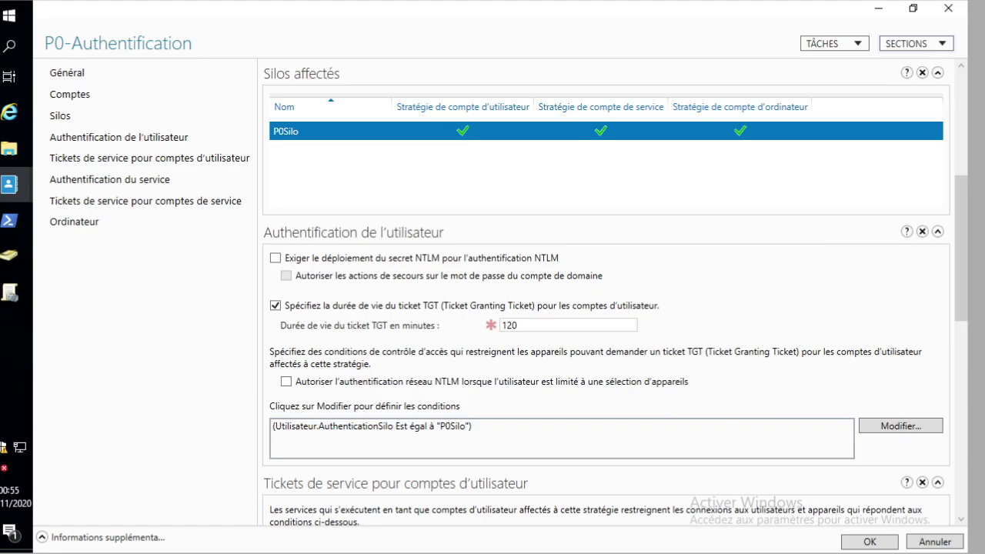
{"action": "left_click", "coordinate": [869, 542]}
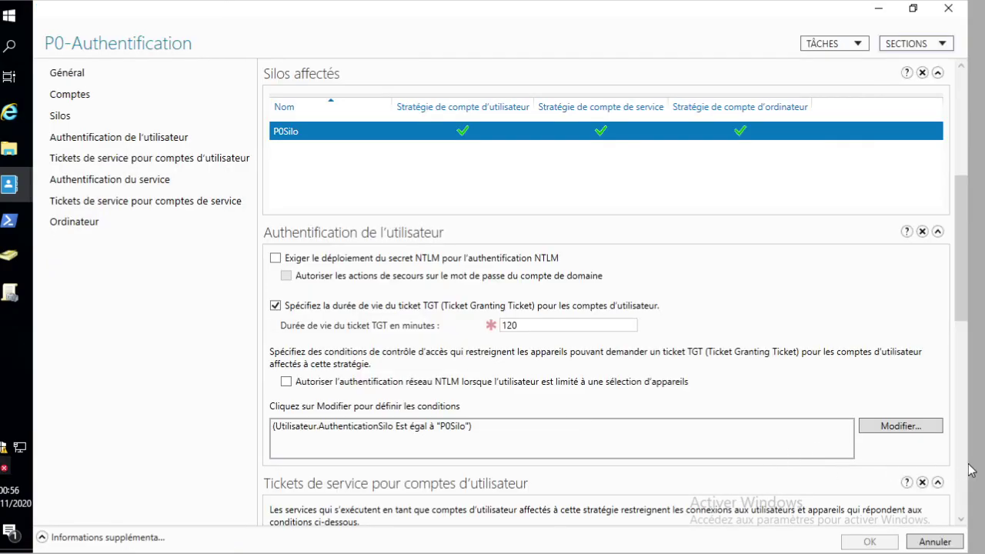
{"action": "left_click", "coordinate": [964, 374]}
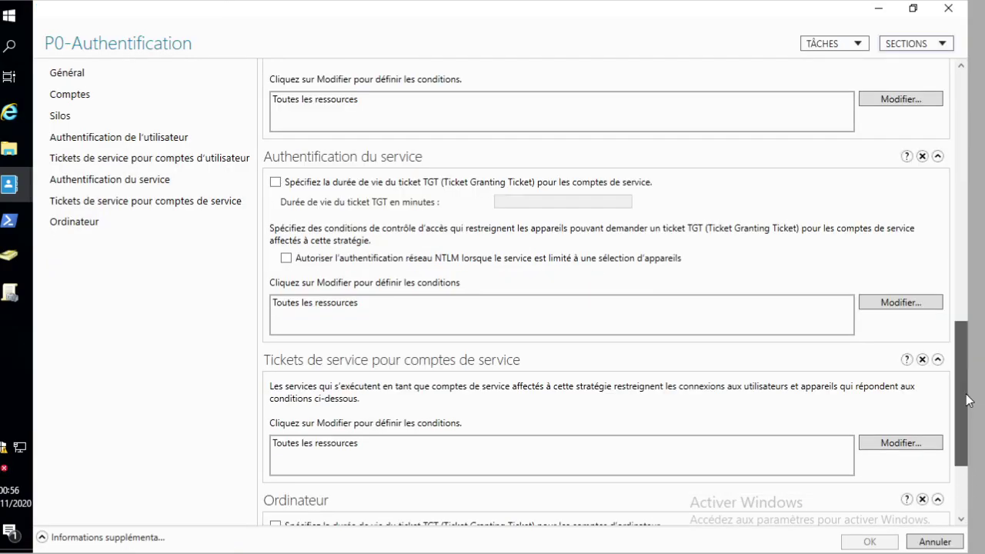
{"action": "left_click", "coordinate": [924, 542]}
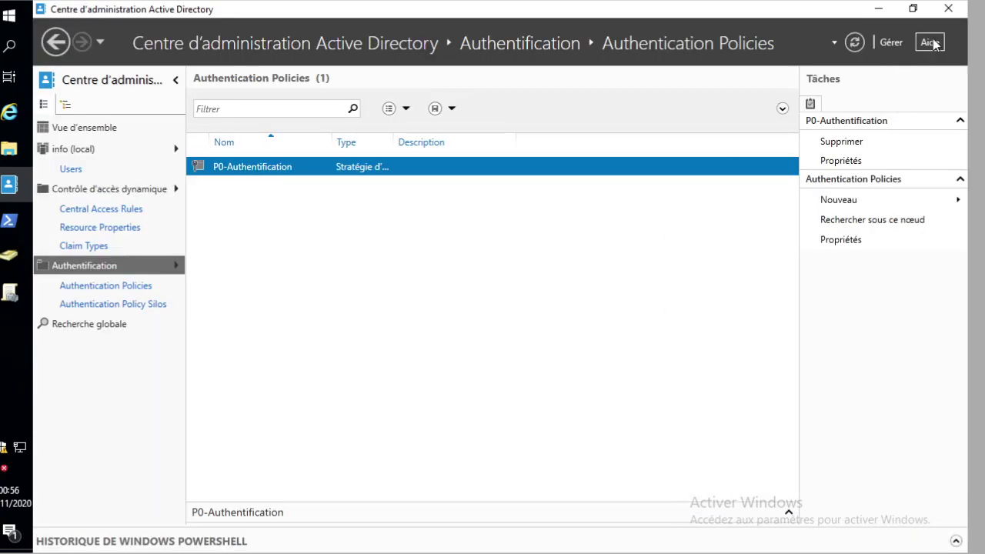
Close the Active Directory Administrative Center and the Group Policy Management console.
{"action": "left_click", "coordinate": [949, 9]}
{"action": "left_click_drag", "start_coordinate": [442, 322], "coordinate": [182, 202]}
{"action": "left_click", "coordinate": [9, 256]}
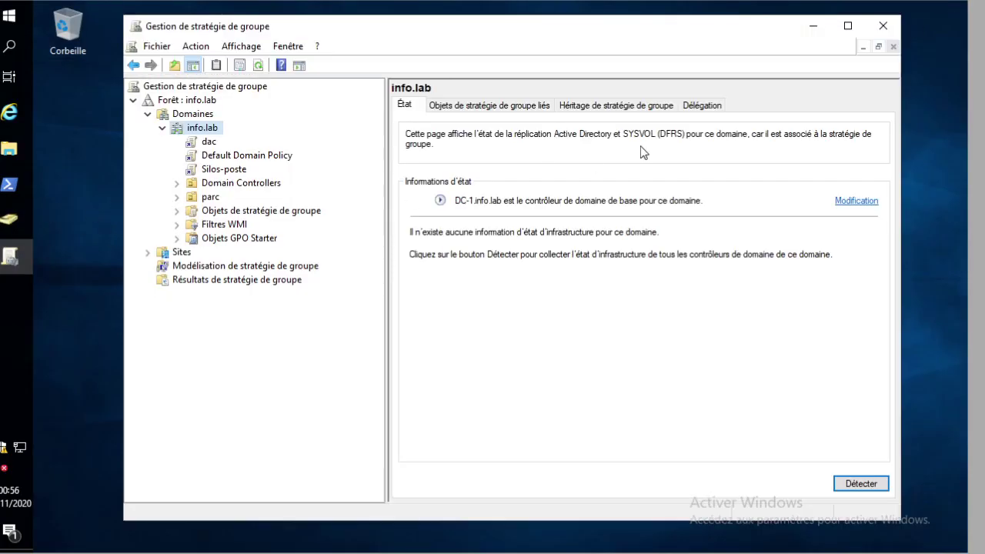
{"action": "left_click", "coordinate": [890, 35]}
Open a command prompt on the domain controller and run gpupdate /force to refresh the group policies.
{"action": "left_click", "coordinate": [9, 15]}
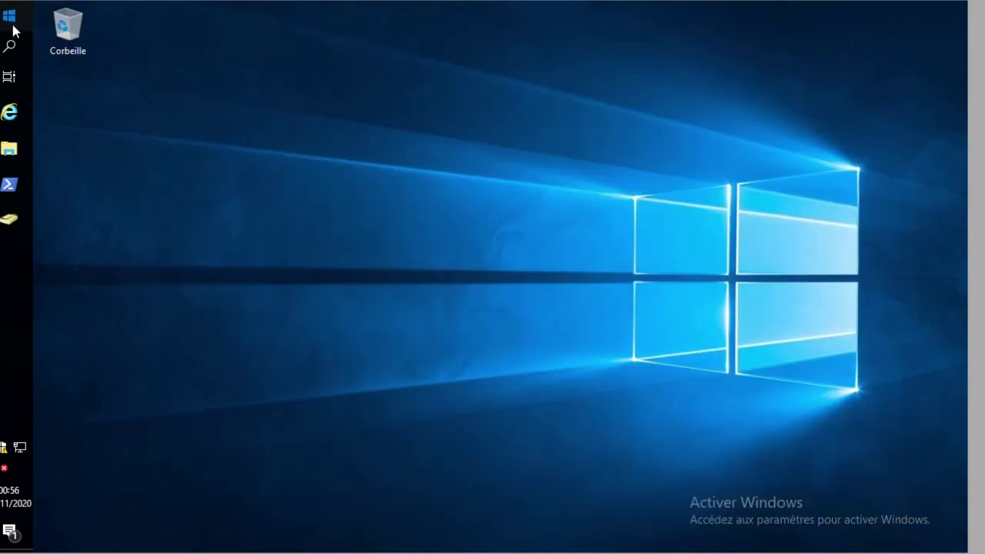
{"action": "type", "text": "cmd"}
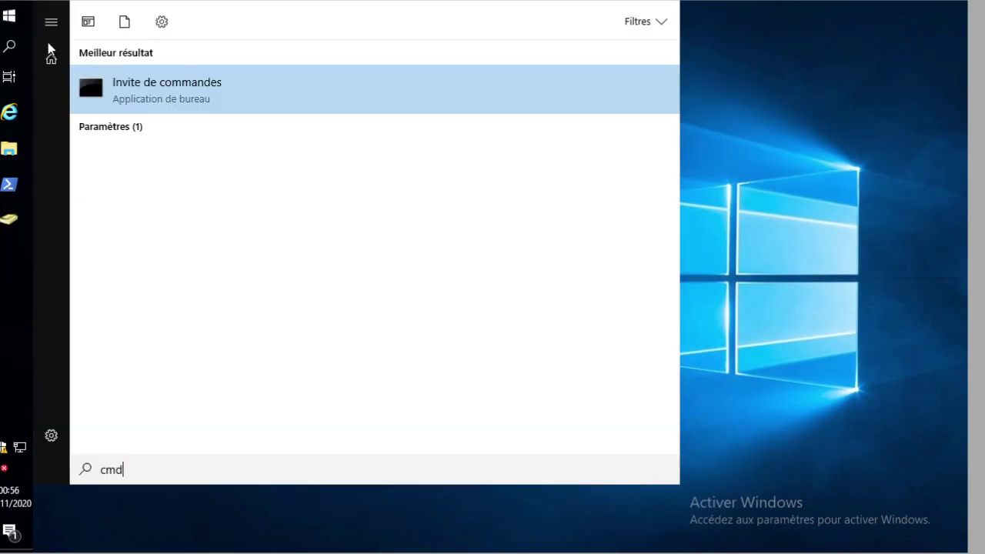
{"action": "key", "text": "Return"}
{"action": "type", "text": "gpupdate /f"}
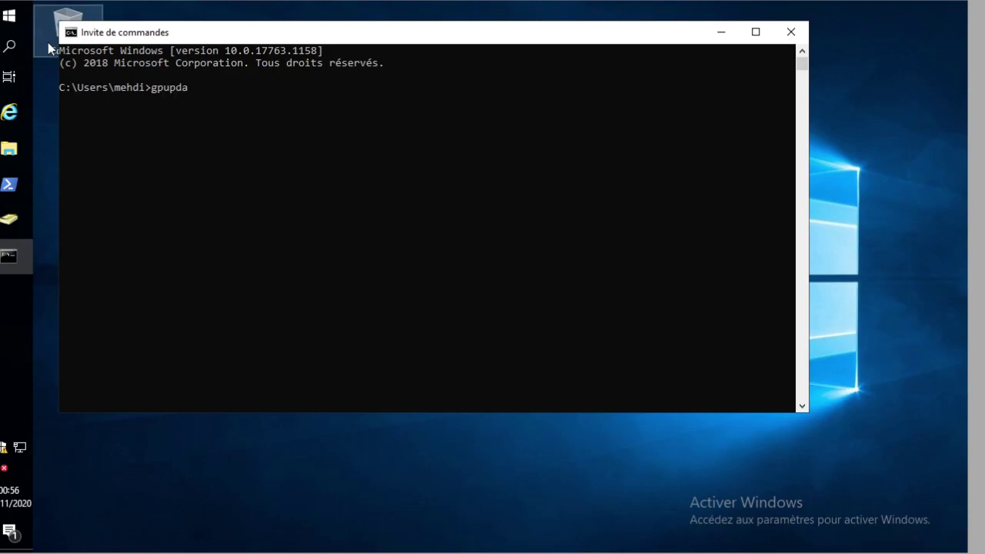
{"action": "type", "text": "orce"}
{"action": "key", "text": "Return"}
{"action": "left_click_drag", "start_coordinate": [92, 35], "coordinate": [134, 73]}
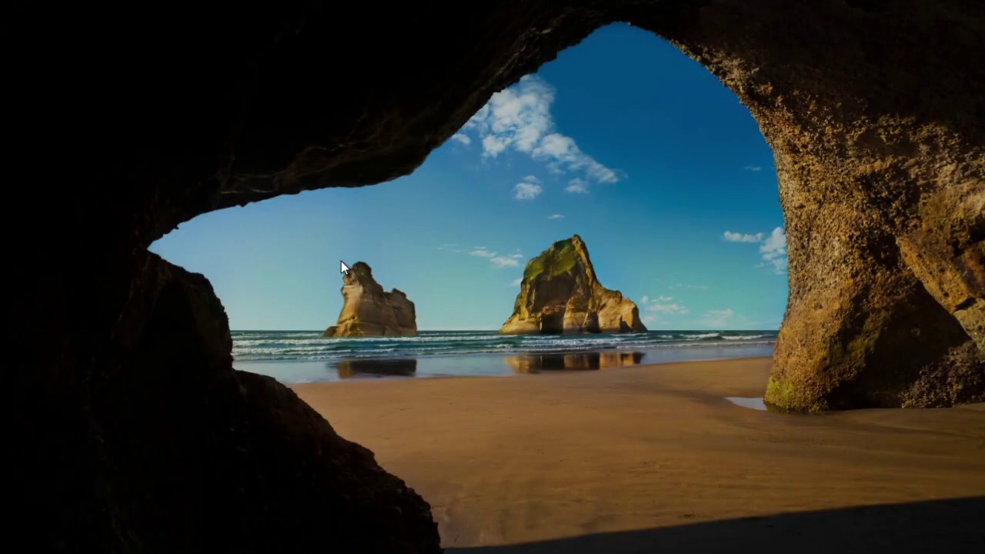
Dismiss the lock screen of the INFO domain client computer to reach its sign-in form.
{"action": "left_click", "coordinate": [341, 261]}
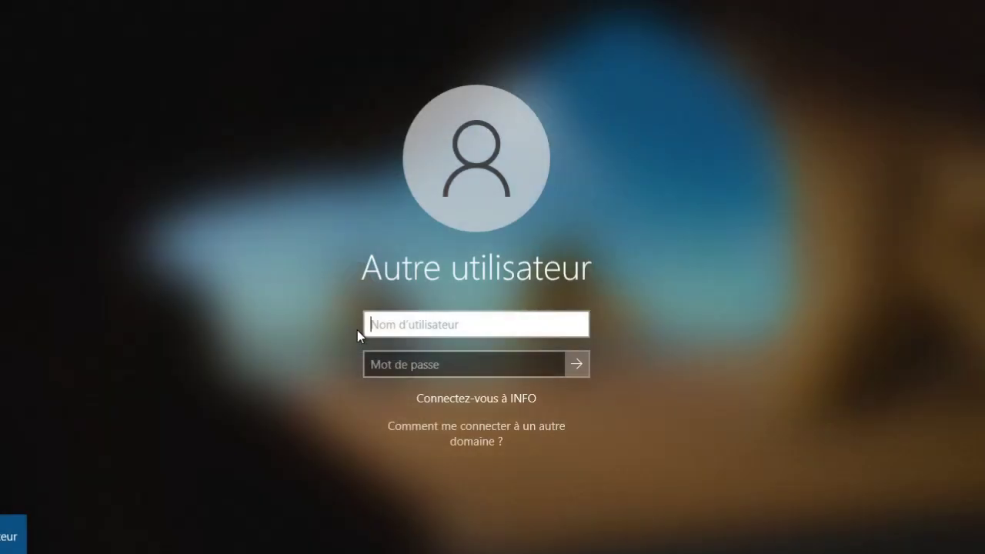
{"action": "type", "text": "/"}
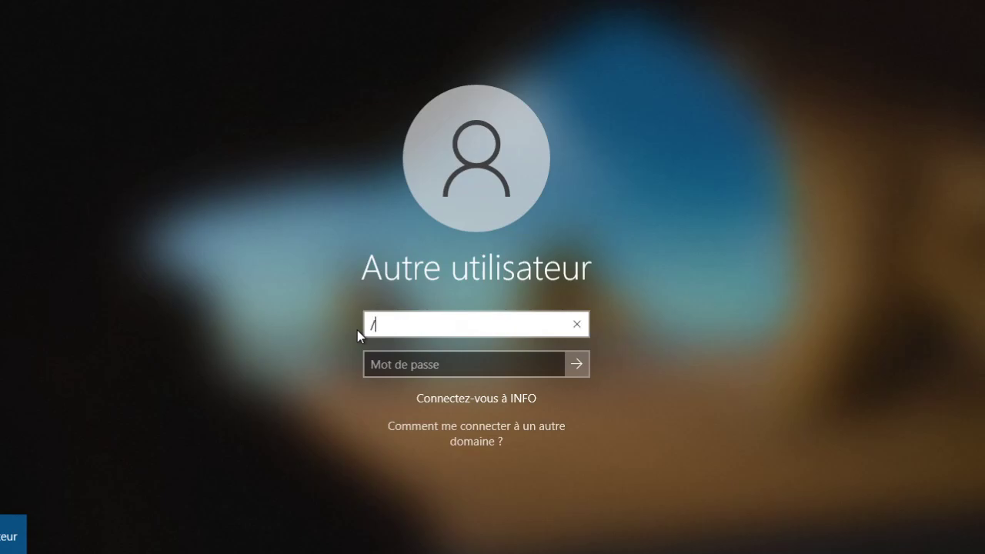
{"action": "type", "text": "\\"}
{"action": "key", "text": "BackSpace"}
{"action": "key", "text": "BackSpace"}
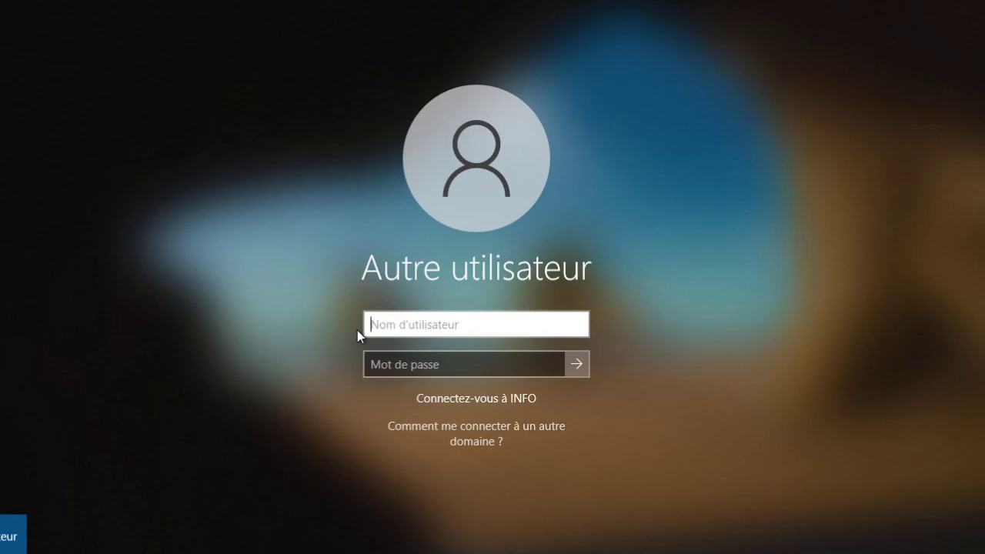
{"action": "type", "text": "/\\"}
{"action": "key", "text": "BackSpace"}
{"action": "key", "text": "BackSpace"}
{"action": "type", "text": "."}
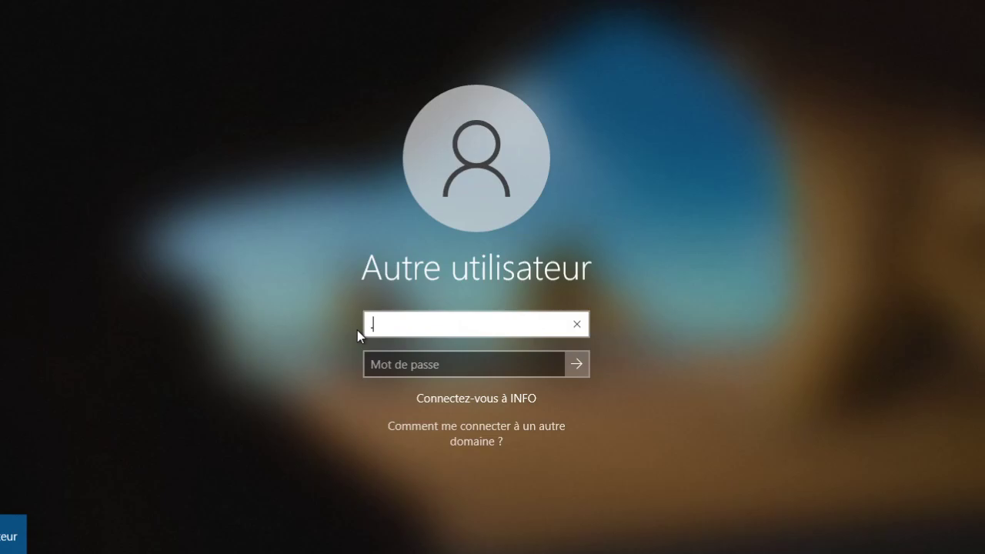
{"action": "type", "text": "\\"}
{"action": "key", "text": "BackSpace"}
{"action": "key", "text": "BackSpace"}
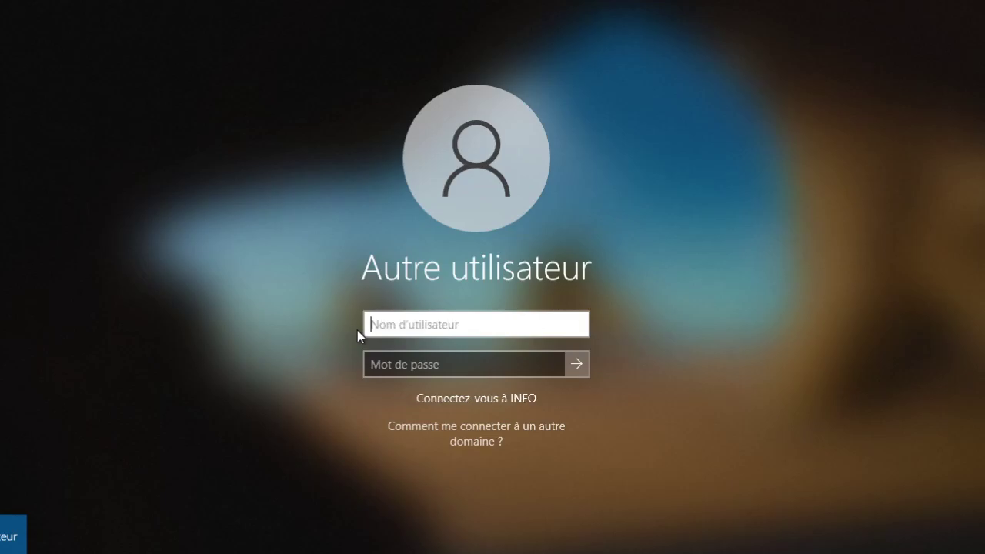
Try to sign in to the INFO domain on the client computer with the domain account's user name and password.
{"action": "type", "text": "mehdi"}
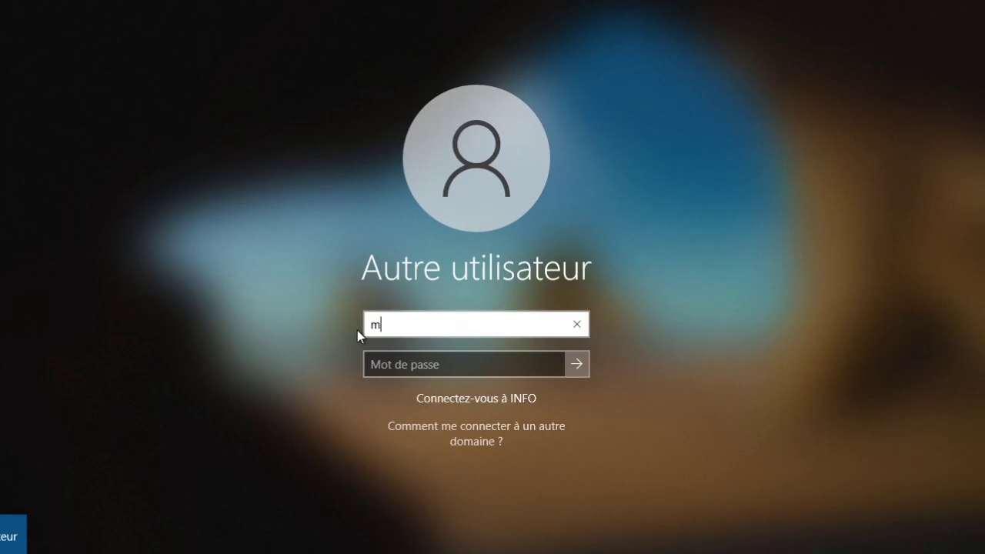
{"action": "key", "text": "Tab"}
{"action": "type", "text": "•••••"}
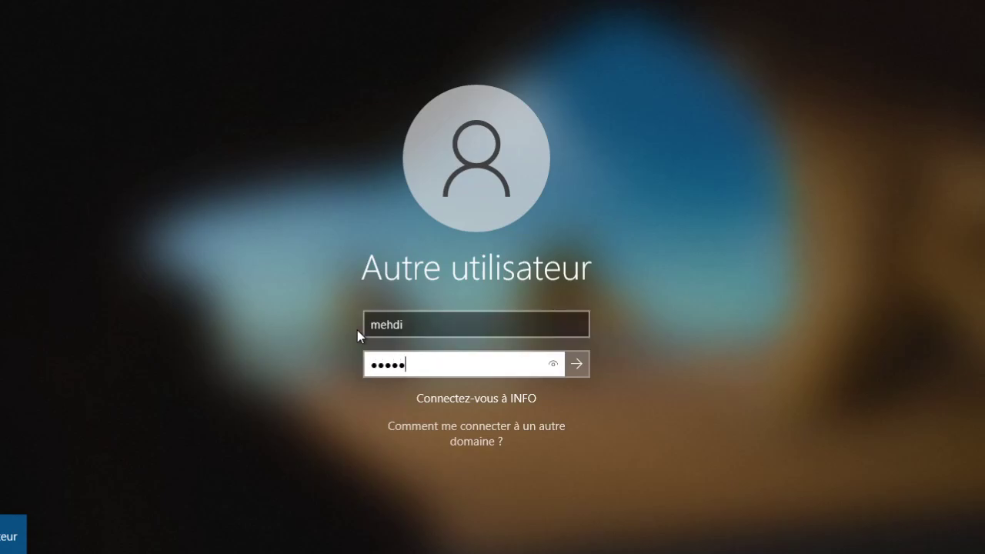
{"action": "key", "text": "Return"}
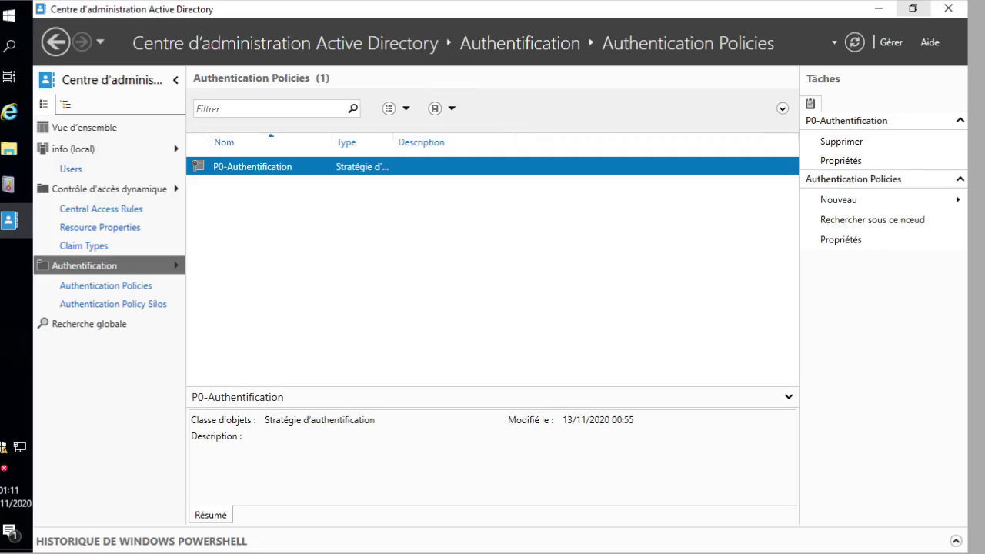
Review the P0-Authentification policy's properties and the authorized accounts of P0Silo in the Active Directory Administrative Center, cancelling out of both.
{"action": "double_click", "coordinate": [378, 170]}
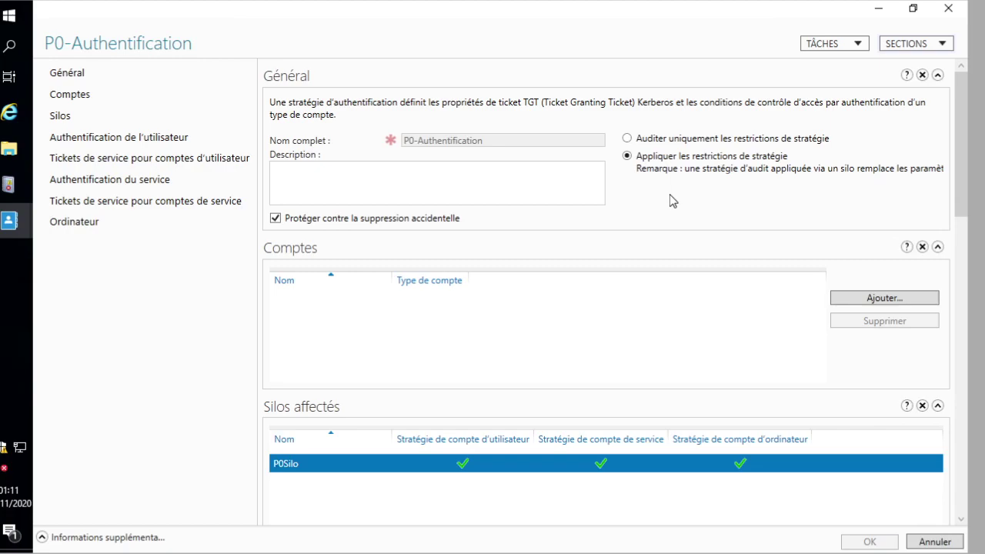
{"action": "left_click", "coordinate": [934, 542]}
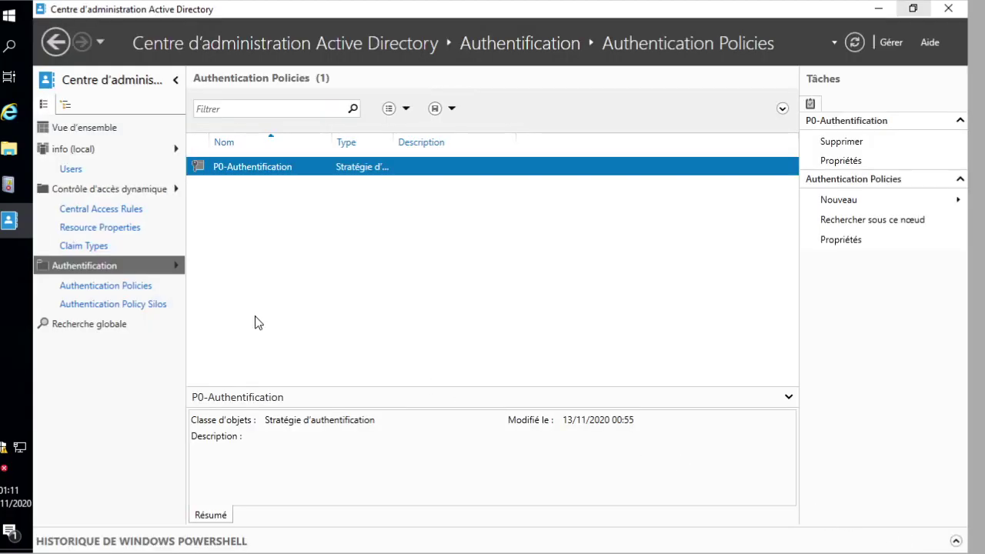
{"action": "left_click", "coordinate": [140, 304]}
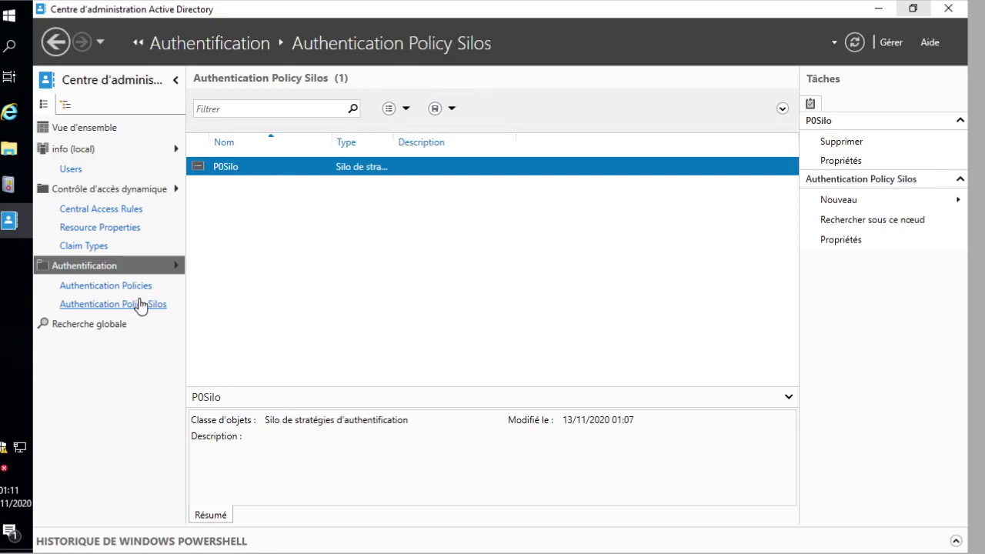
{"action": "left_click", "coordinate": [137, 288]}
{"action": "left_click", "coordinate": [139, 304]}
{"action": "left_click", "coordinate": [137, 290]}
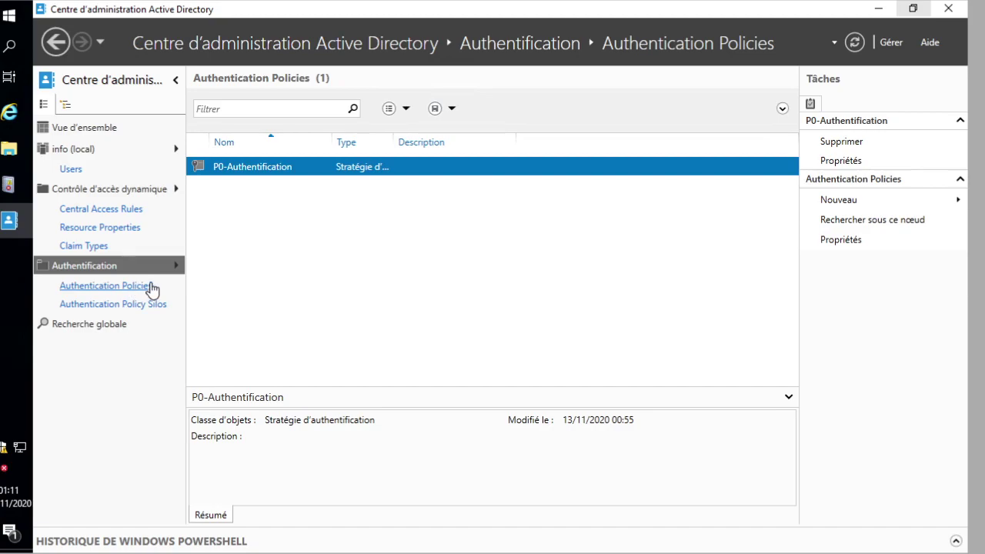
{"action": "left_click", "coordinate": [133, 304]}
{"action": "double_click", "coordinate": [224, 168]}
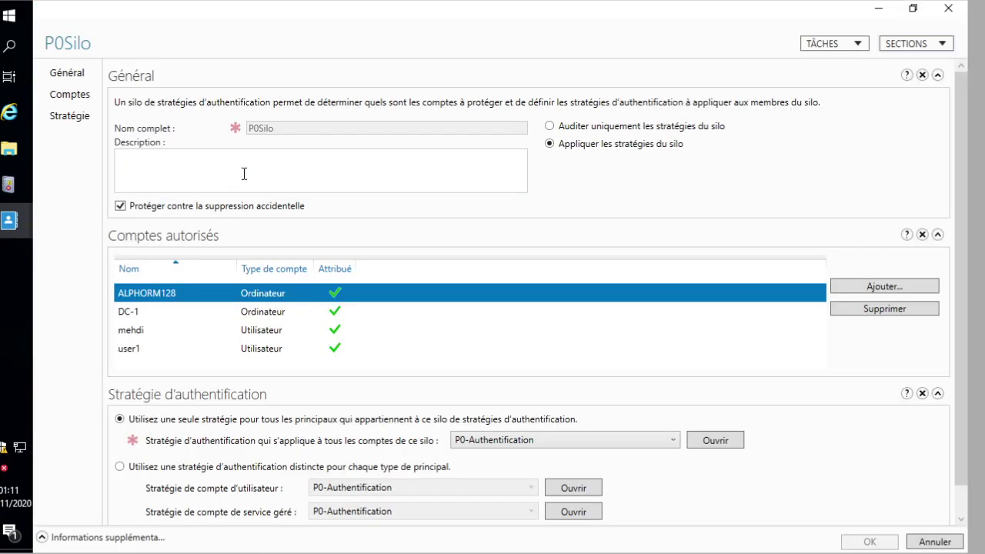
{"action": "left_click", "coordinate": [151, 348]}
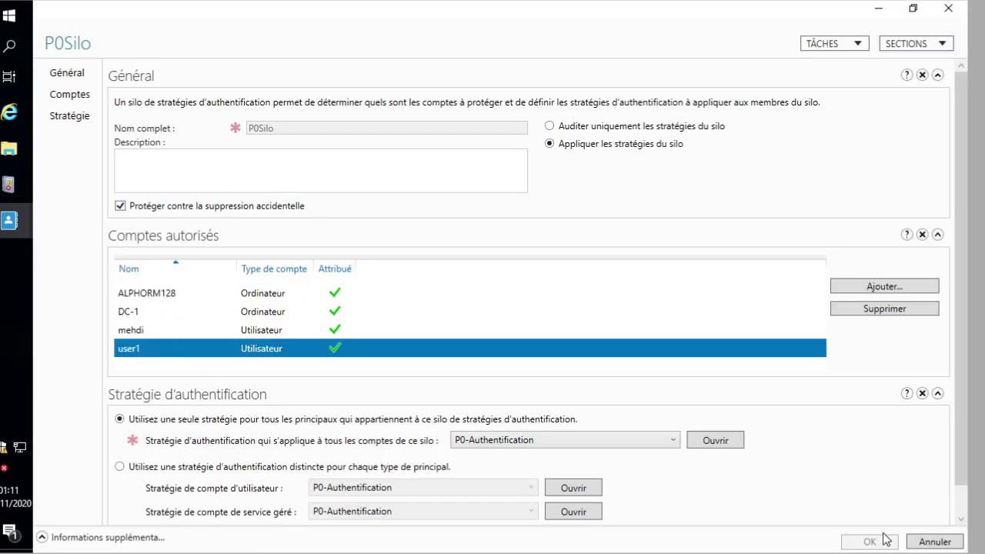
{"action": "left_click", "coordinate": [930, 543]}
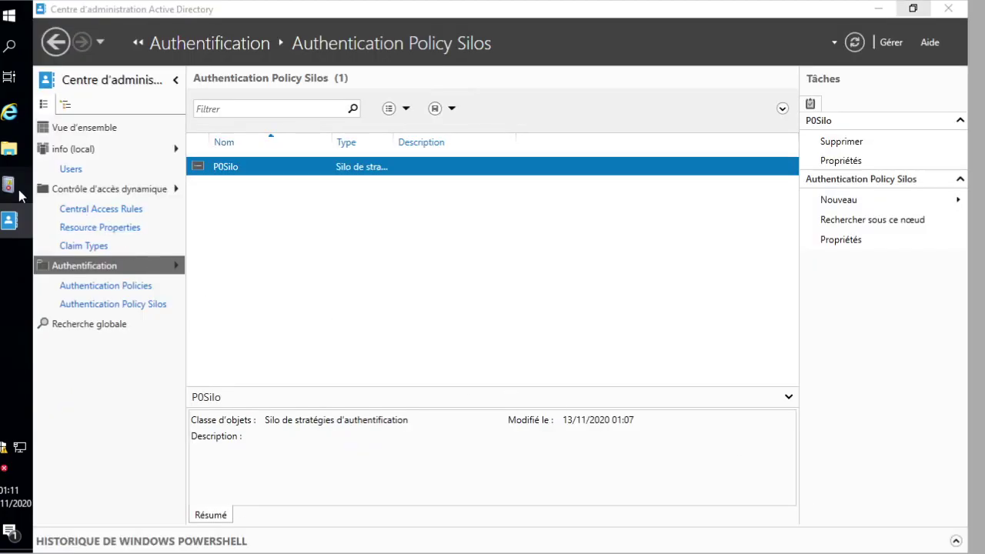
Switch to Event Viewer and reload the AuthenticationPolicyFailures-DomainController log under Authentication.
{"action": "left_click", "coordinate": [20, 192]}
{"action": "right_click", "coordinate": [173, 356]}
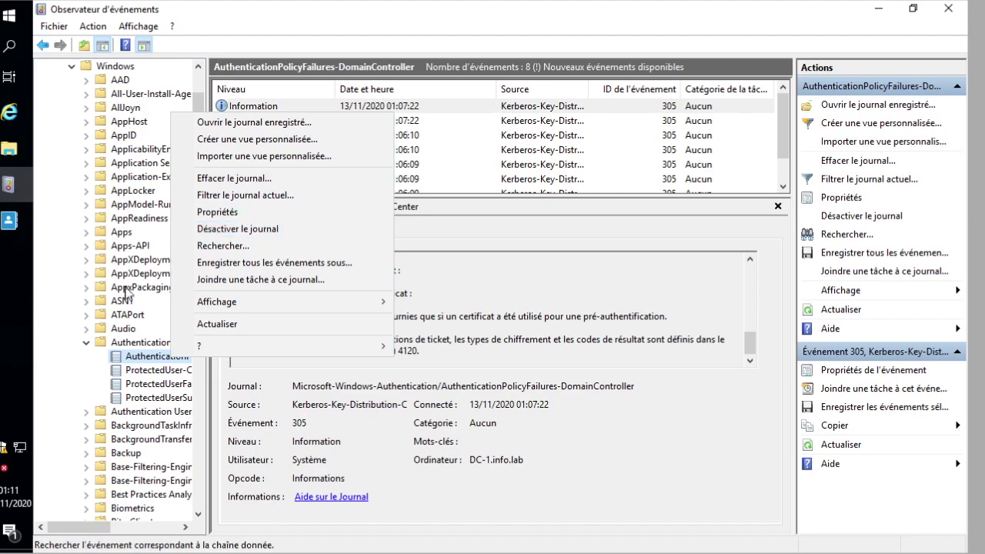
{"action": "left_click", "coordinate": [117, 329]}
{"action": "left_click", "coordinate": [154, 357]}
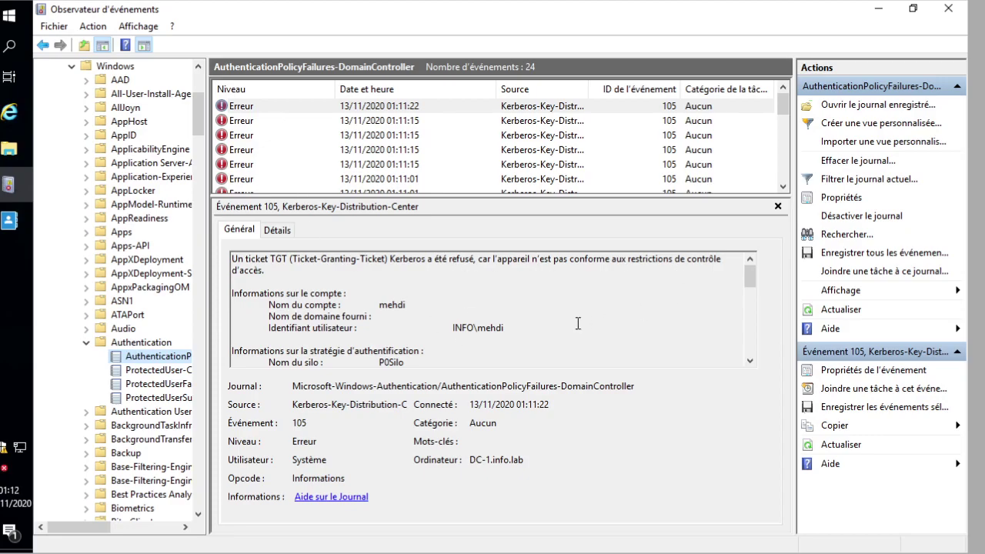
Try again to sign in on the INFO domain client computer with the same account's user name and password.
{"action": "key", "text": "super+l"}
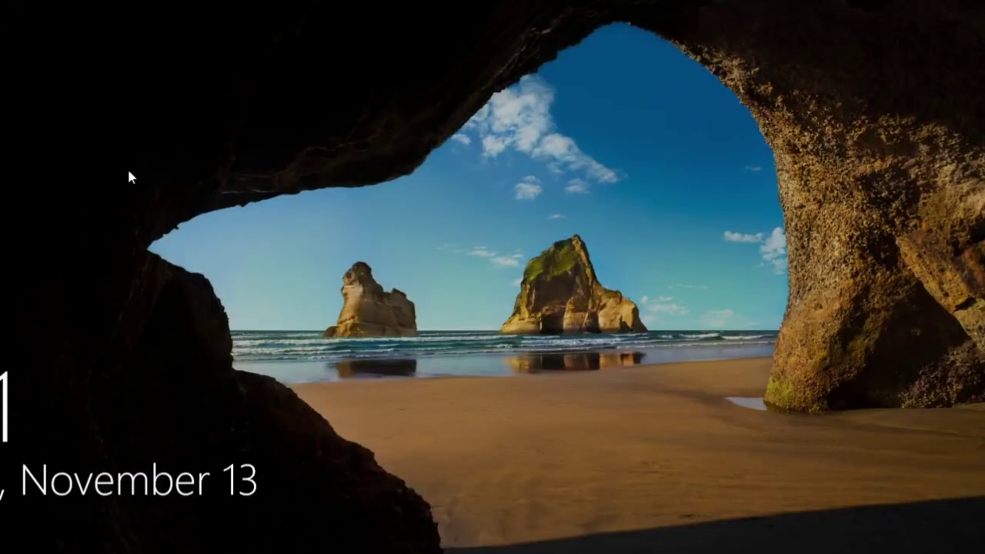
{"action": "left_click", "coordinate": [358, 303]}
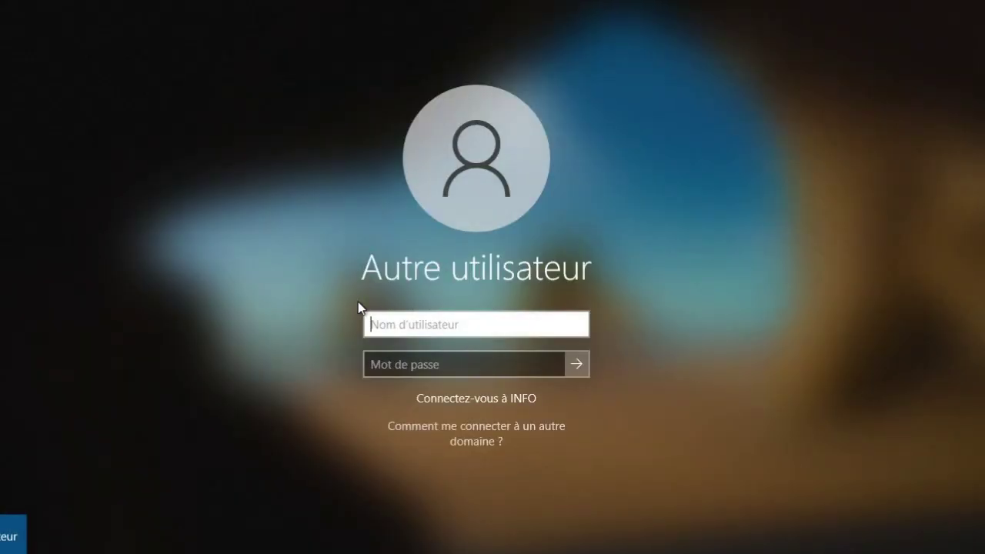
{"action": "type", "text": "mehdi"}
{"action": "key", "text": "Tab"}
{"action": "type", "text": "•••••"}
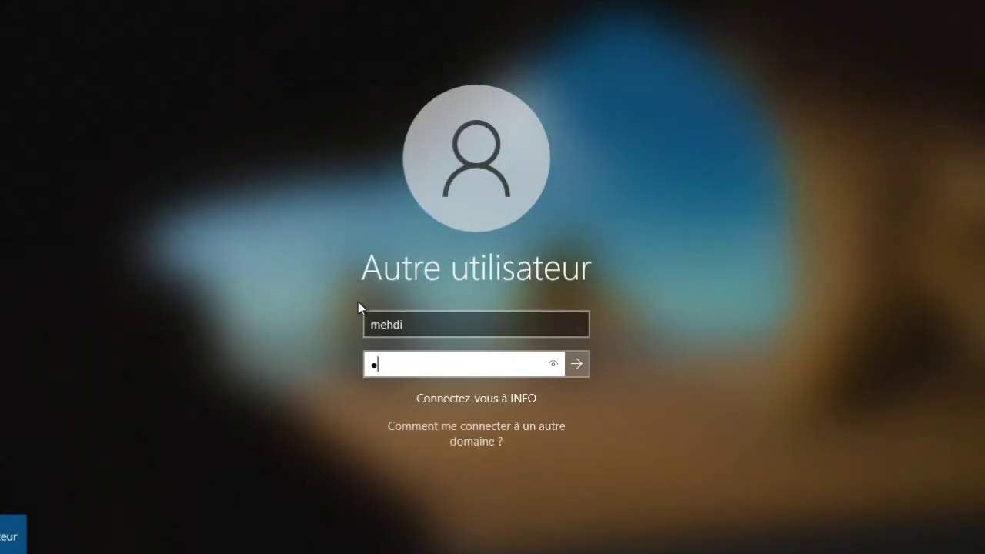
{"action": "key", "text": "Return"}
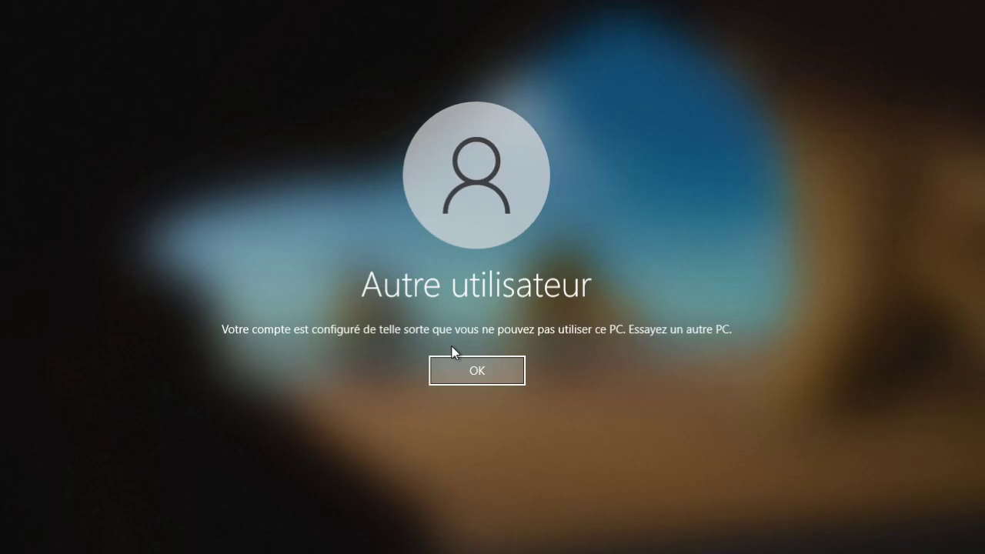
{"action": "left_click", "coordinate": [495, 373]}
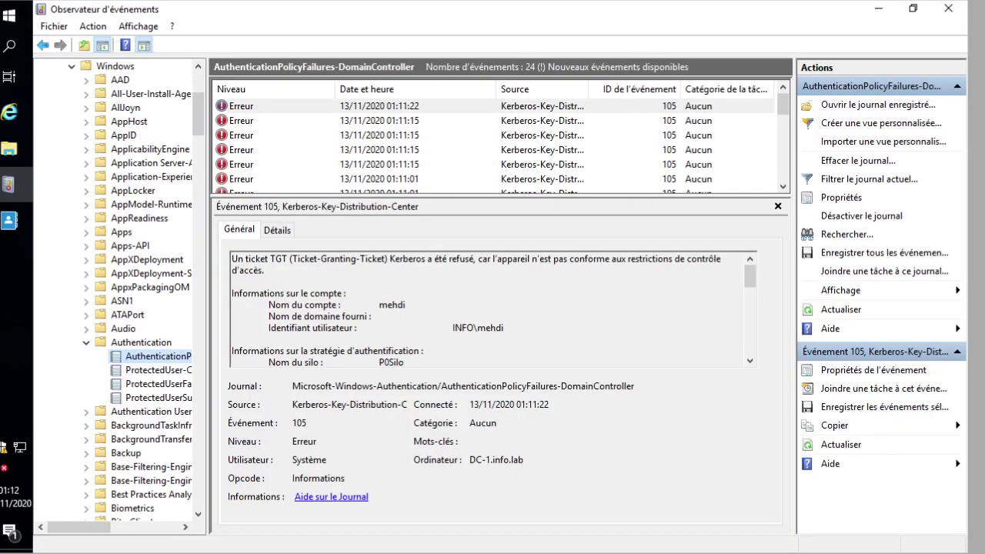
Reload the AuthenticationPolicyFailures-DomainController log in Event Viewer and examine the general details of its most recent event.
{"action": "left_click", "coordinate": [137, 343]}
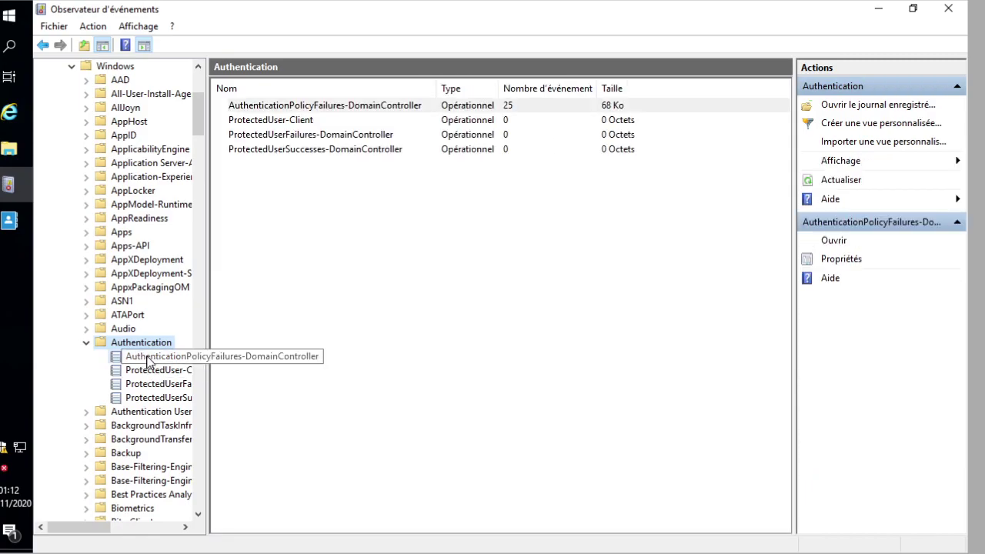
{"action": "left_click", "coordinate": [148, 359]}
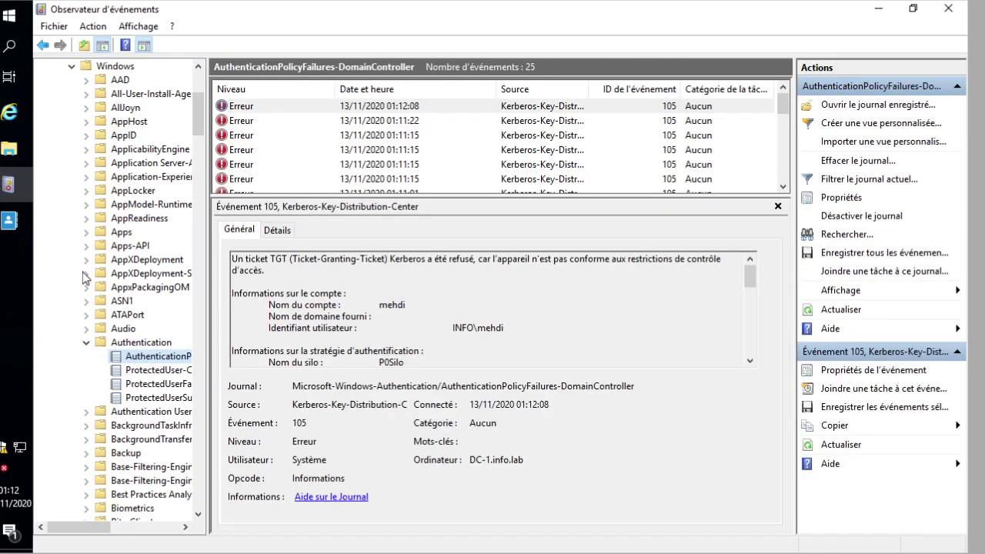
{"action": "left_click", "coordinate": [261, 121]}
{"action": "left_click", "coordinate": [268, 108]}
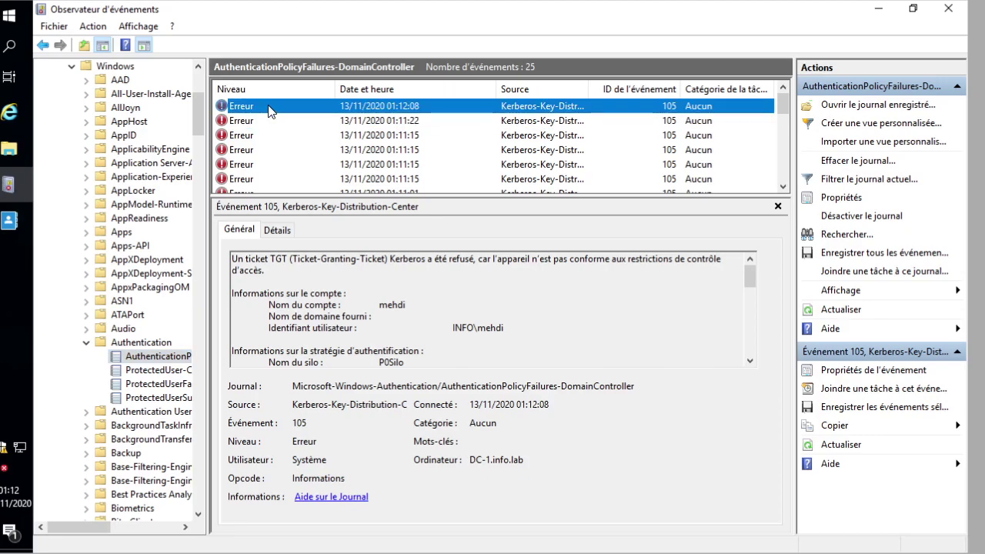
{"action": "left_click", "coordinate": [269, 121]}
{"action": "left_click", "coordinate": [269, 109]}
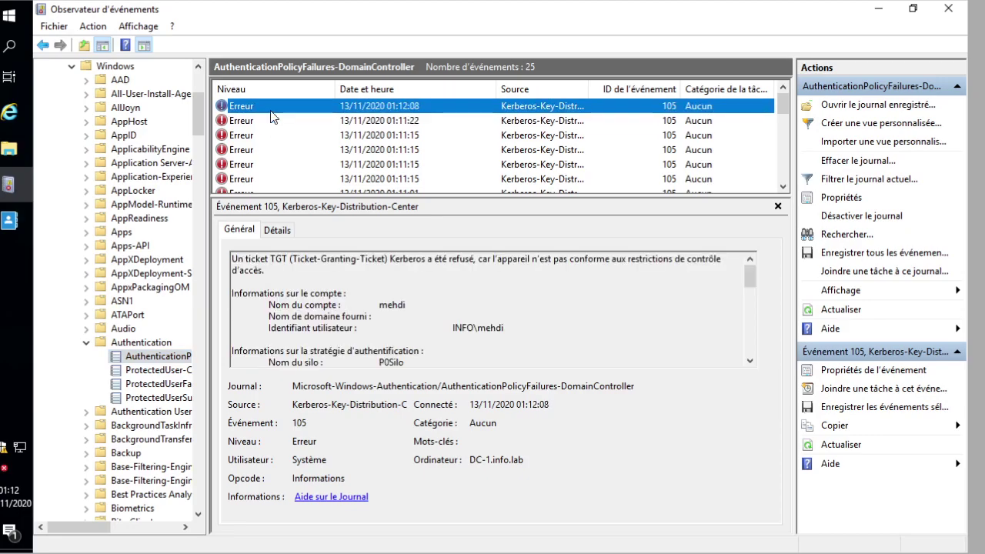
{"action": "right_click", "coordinate": [327, 113]}
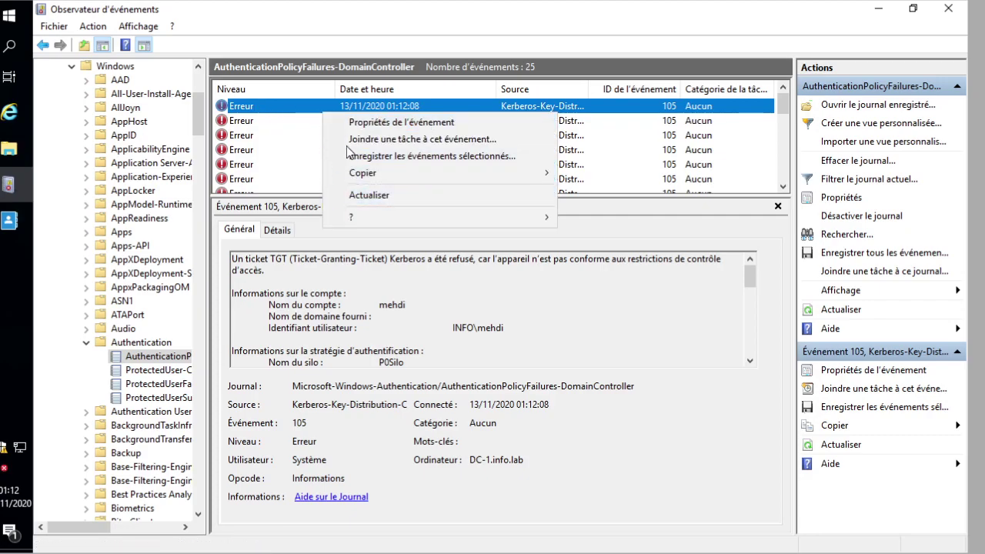
{"action": "left_click", "coordinate": [472, 311]}
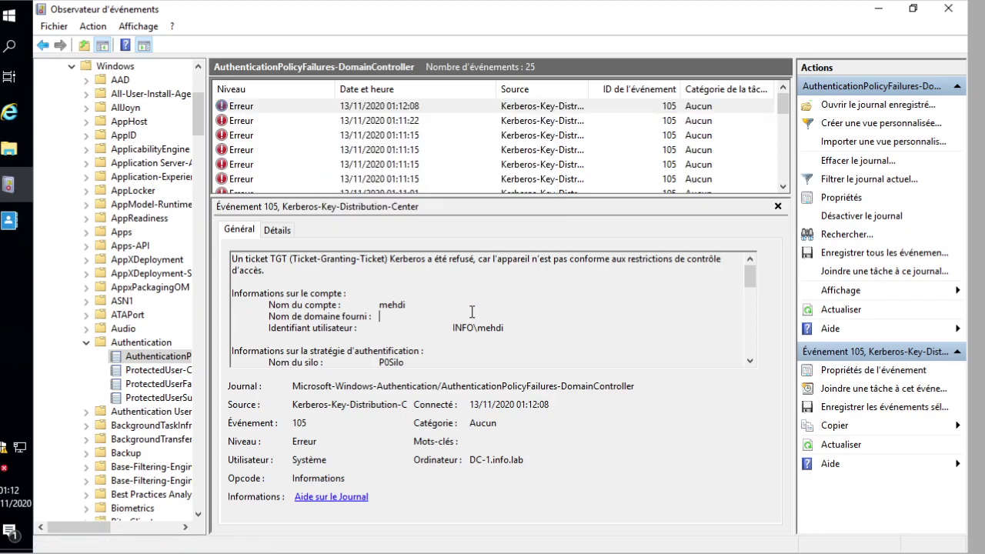
Close Event Viewer and the Active Directory Administrative Center.
{"action": "left_click", "coordinate": [959, 13]}
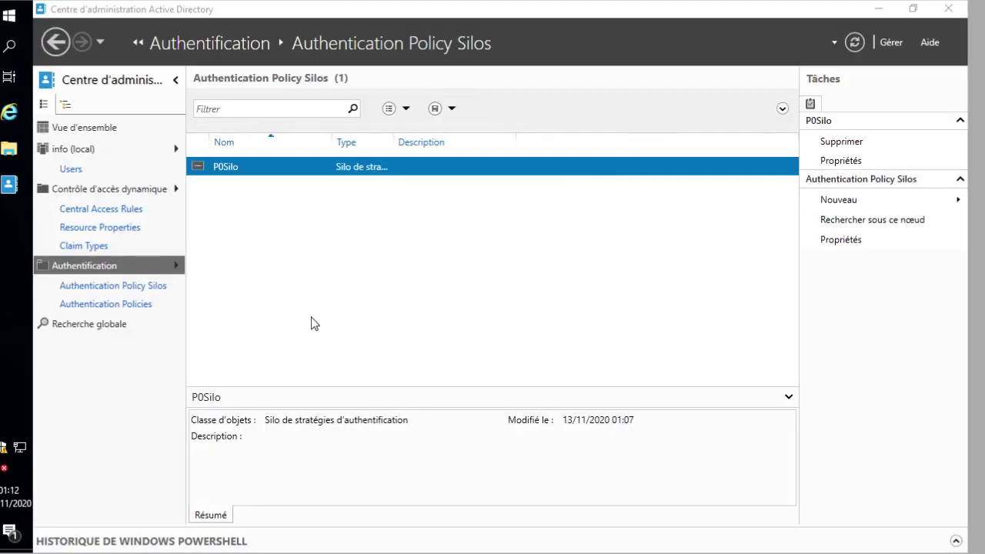
{"action": "left_click", "coordinate": [948, 9]}
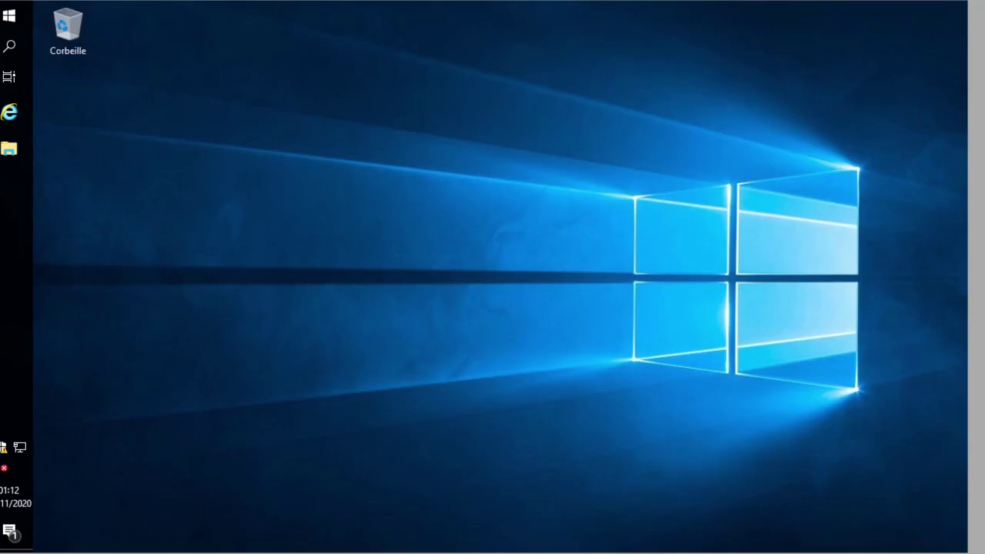